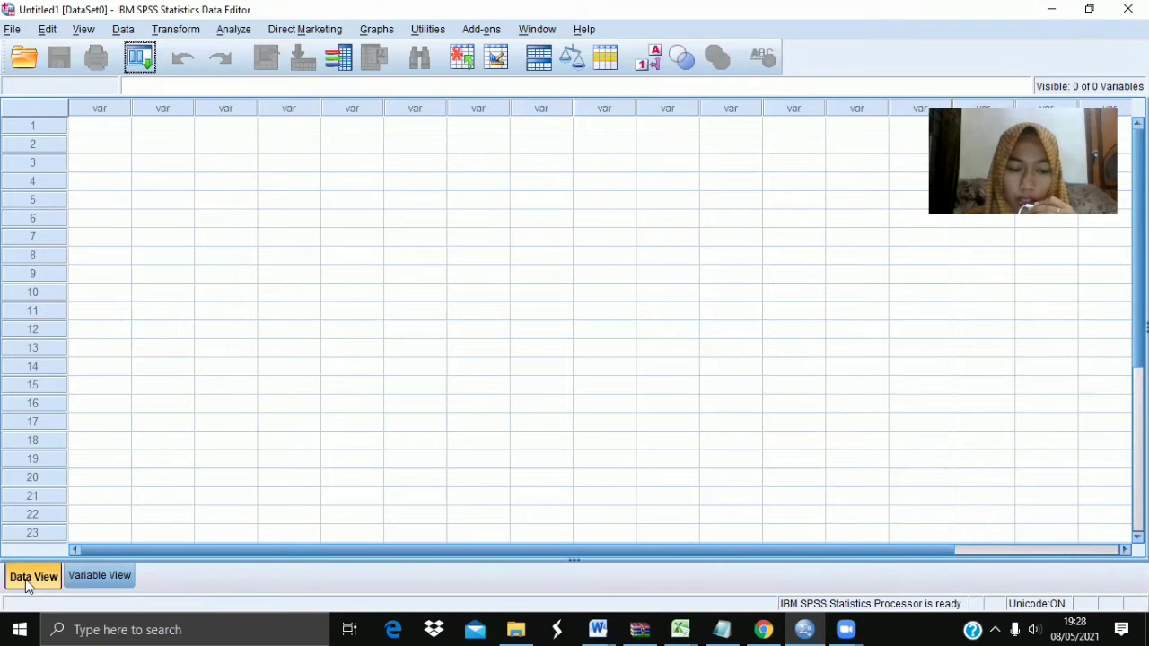
Copy the Motivasi Kerja and Hasil Kinerja values in B2:C13 from Excel into the empty SPSS dataset, starting at the first cell.
left_click(680, 628)
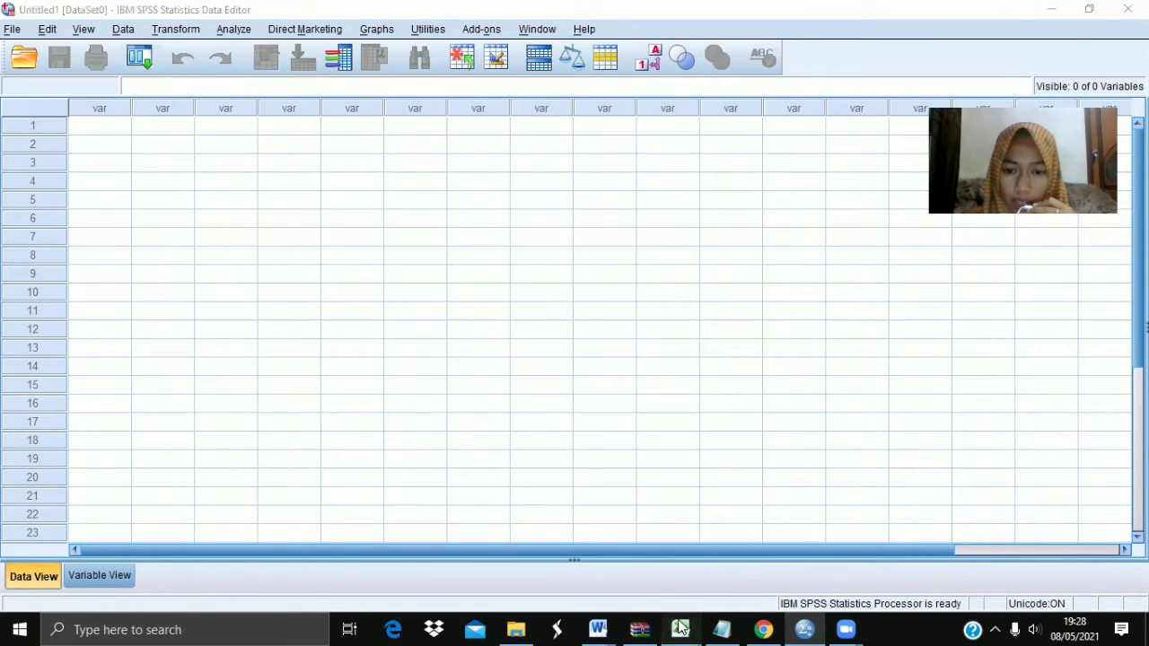
left_click(831, 563)
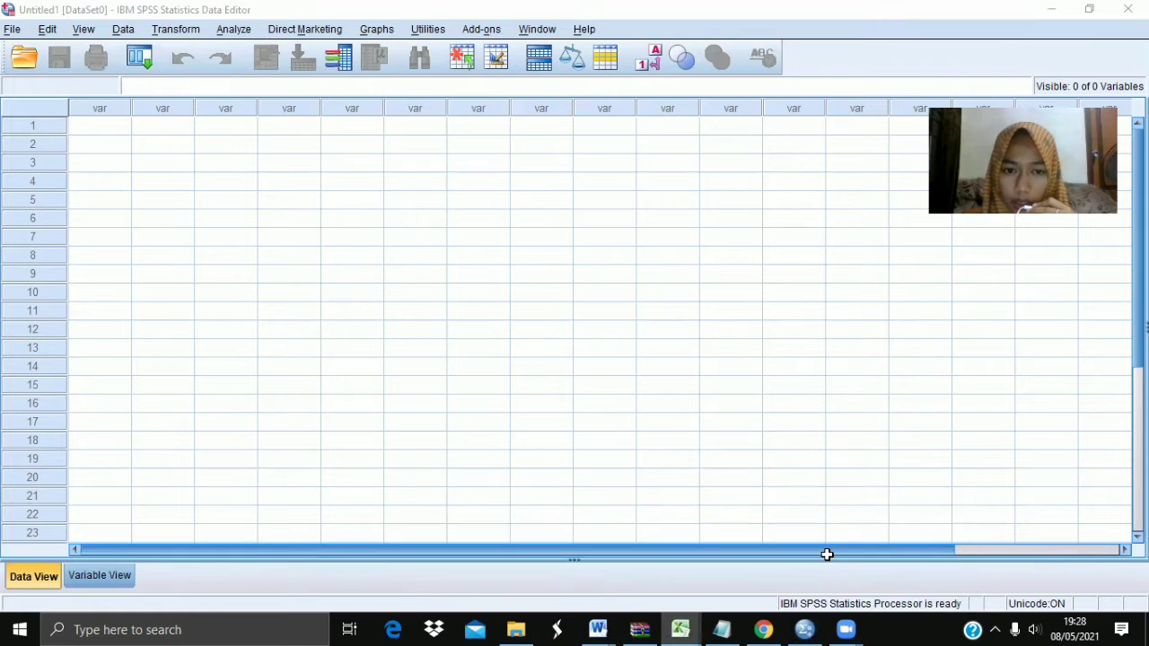
left_click(336, 395)
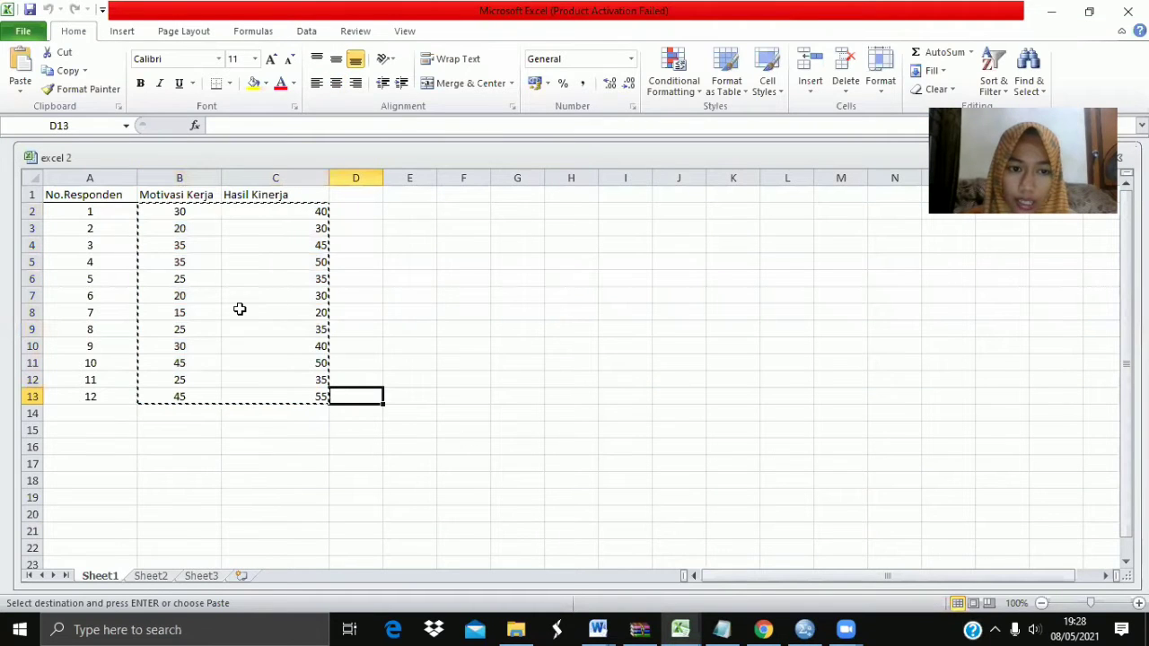
left_click_drag(172, 216, 313, 395)
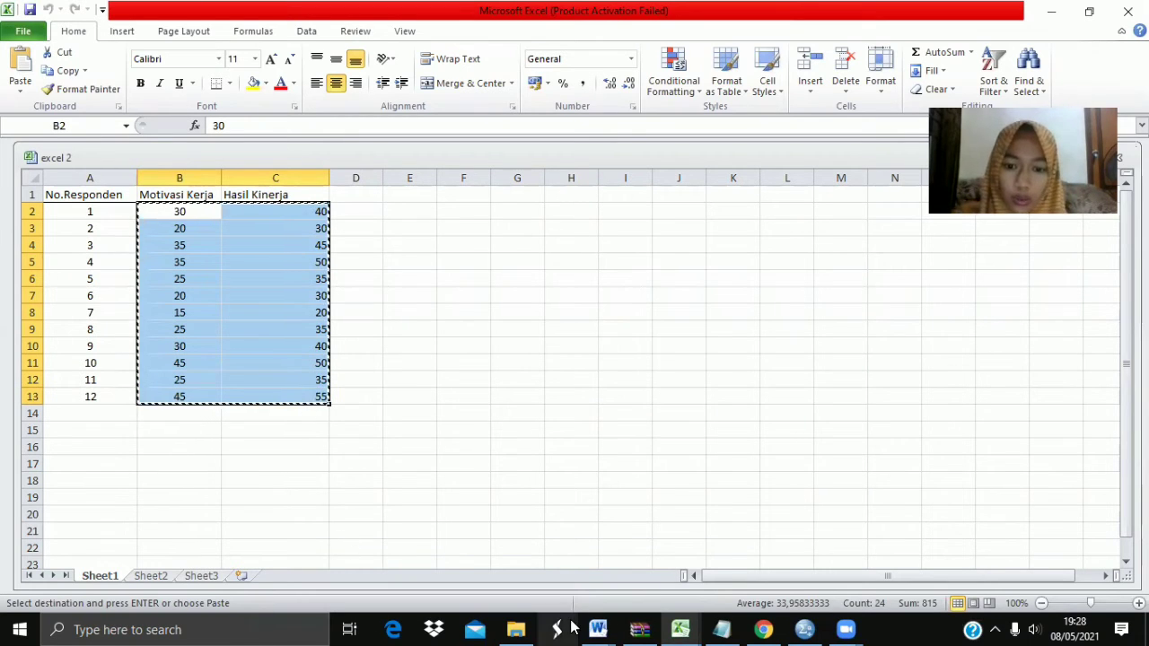
left_click(805, 628)
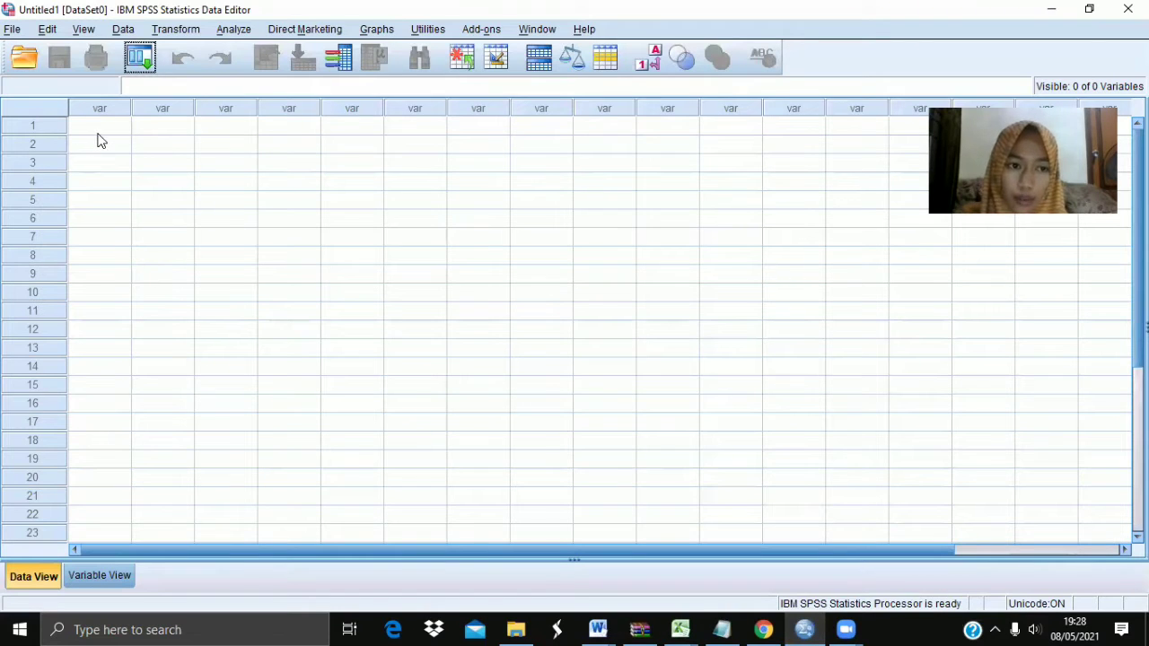
left_click(99, 134)
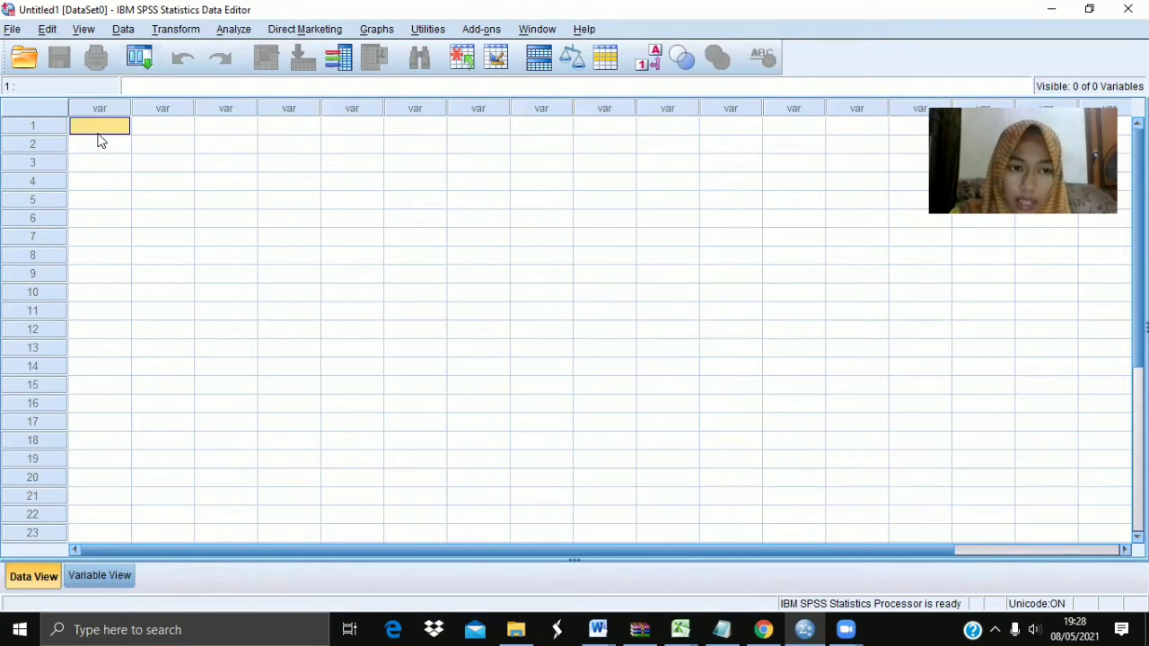
key("ctrl+v")
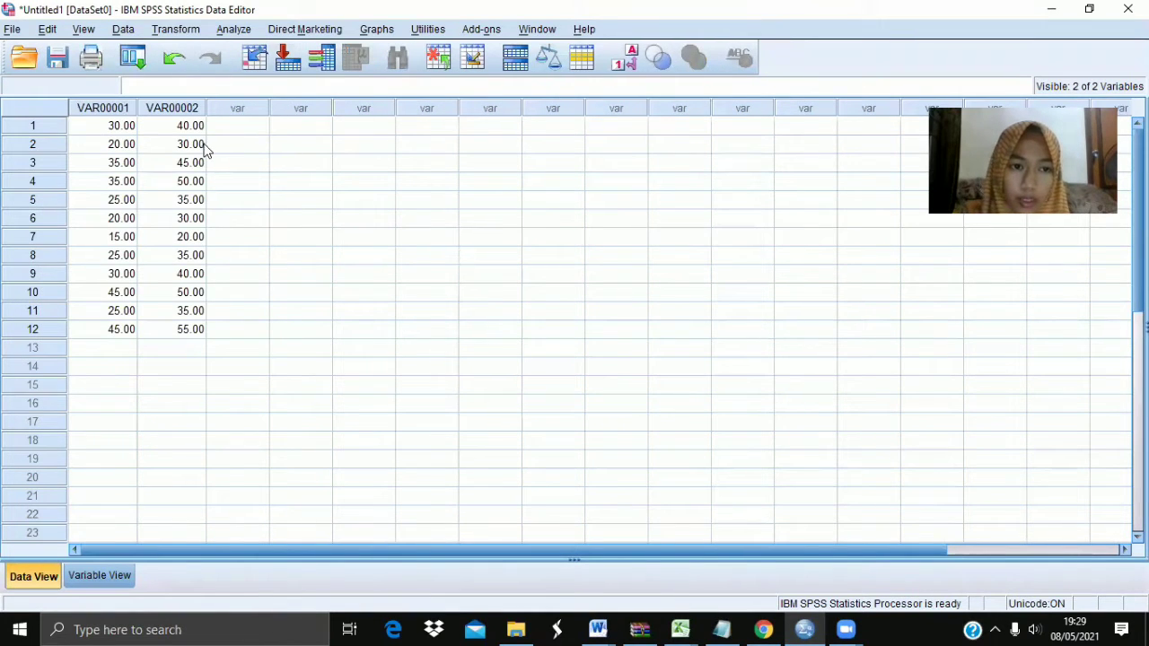
Rename the two variables in the dataset as X and Y.
left_click(116, 571)
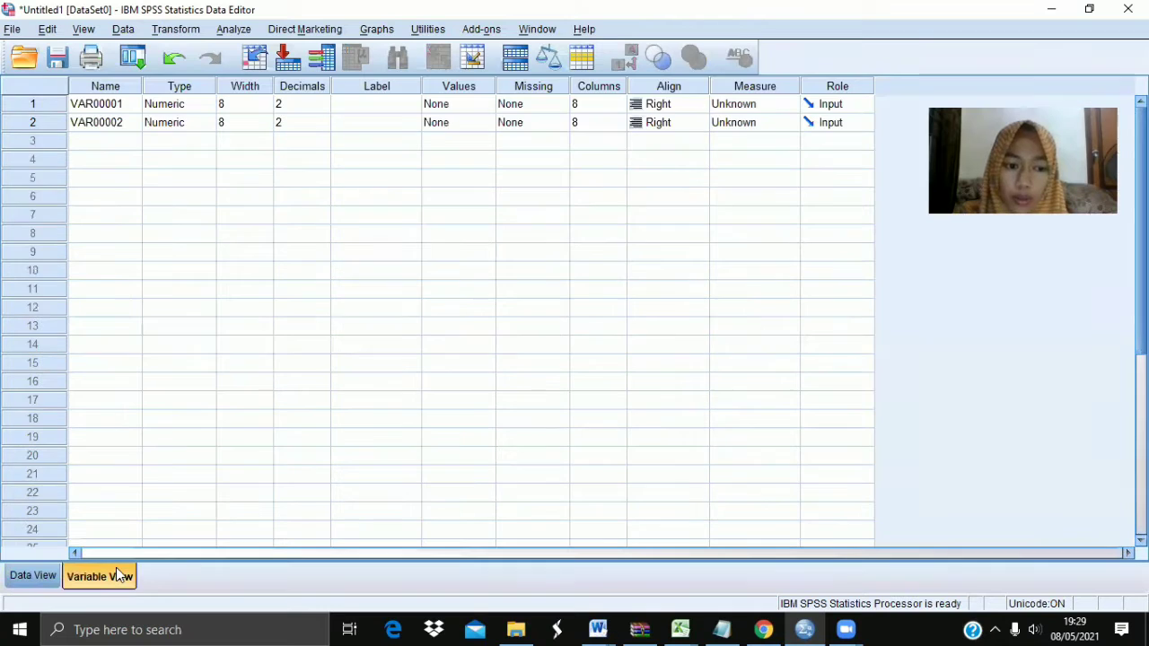
left_click(121, 105)
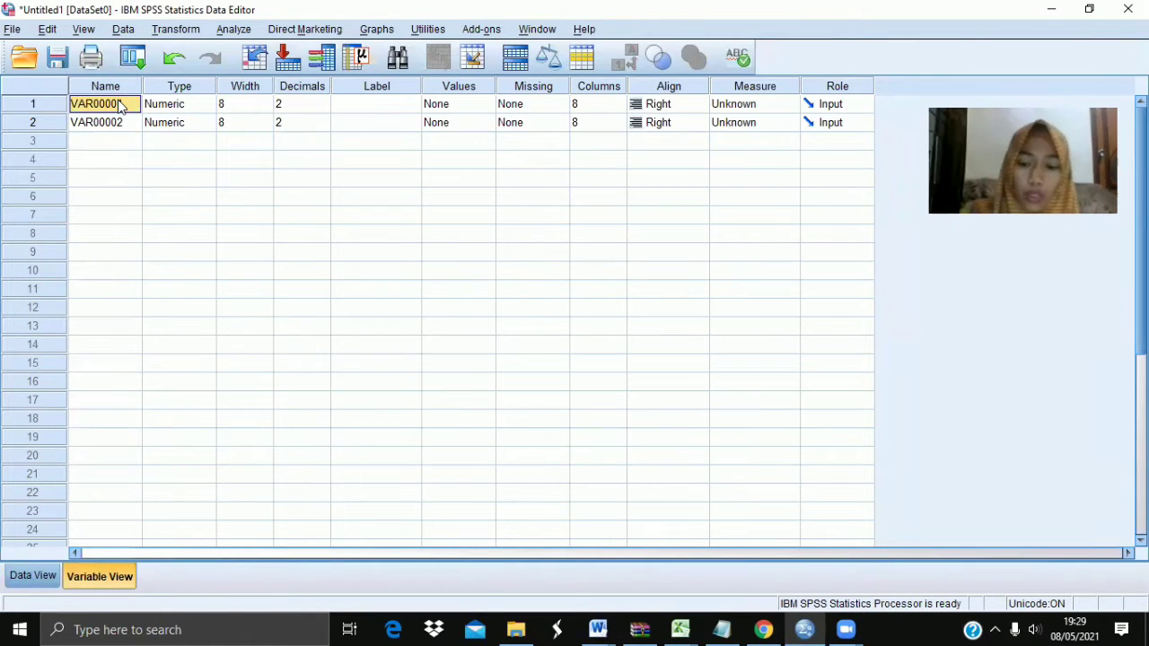
key("BackSpace")
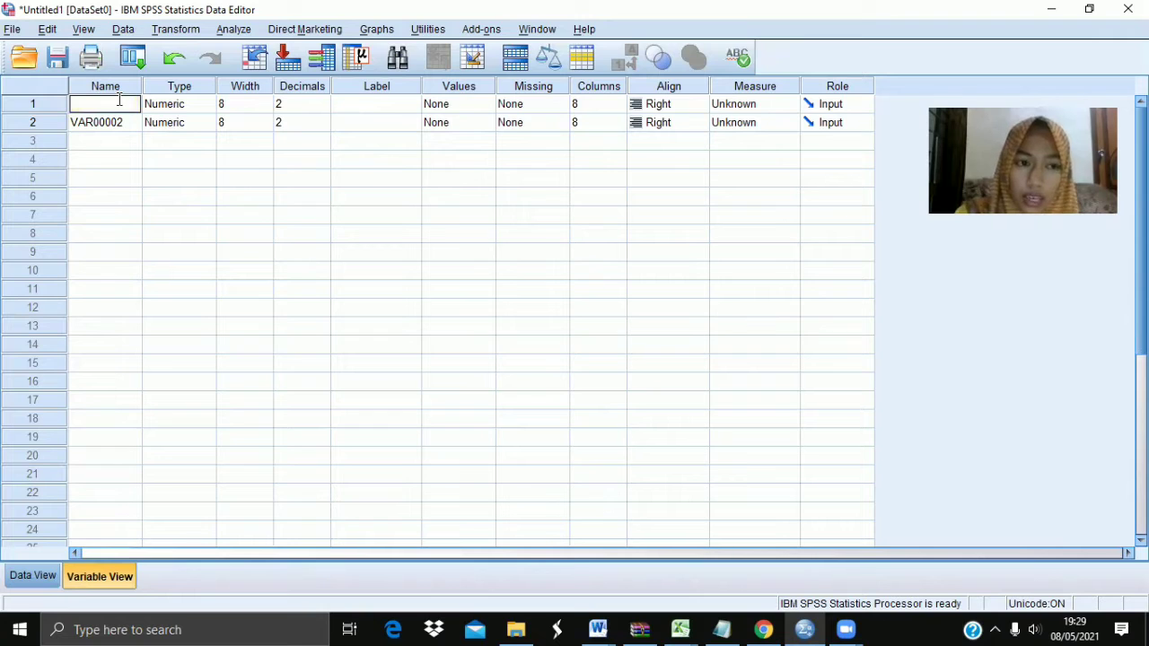
type("X")
left_click(124, 122)
key("BackSpace")
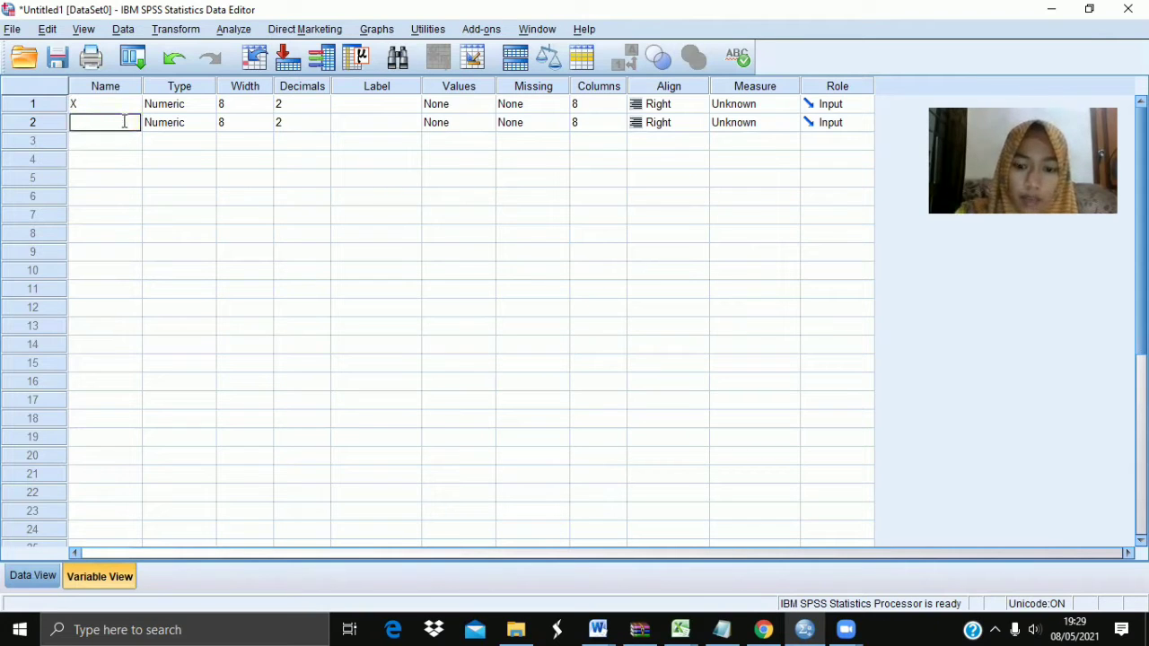
Label variable X as MOTIVASI and variable Y as PRESTASI.
left_click(351, 106)
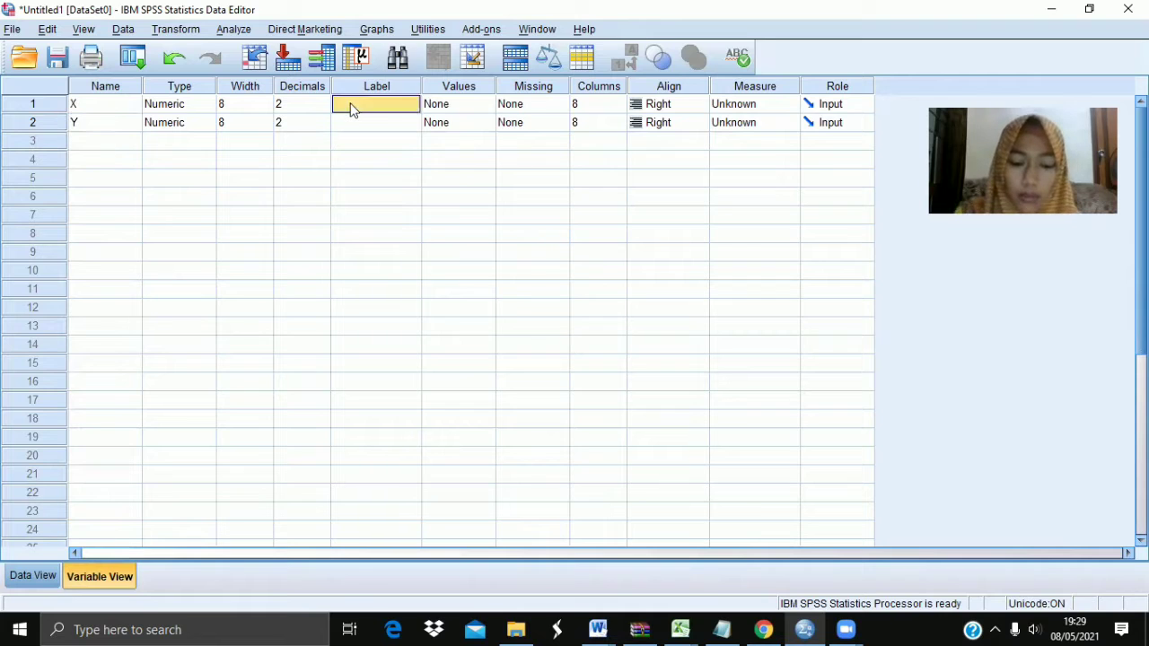
type("MOTIV")
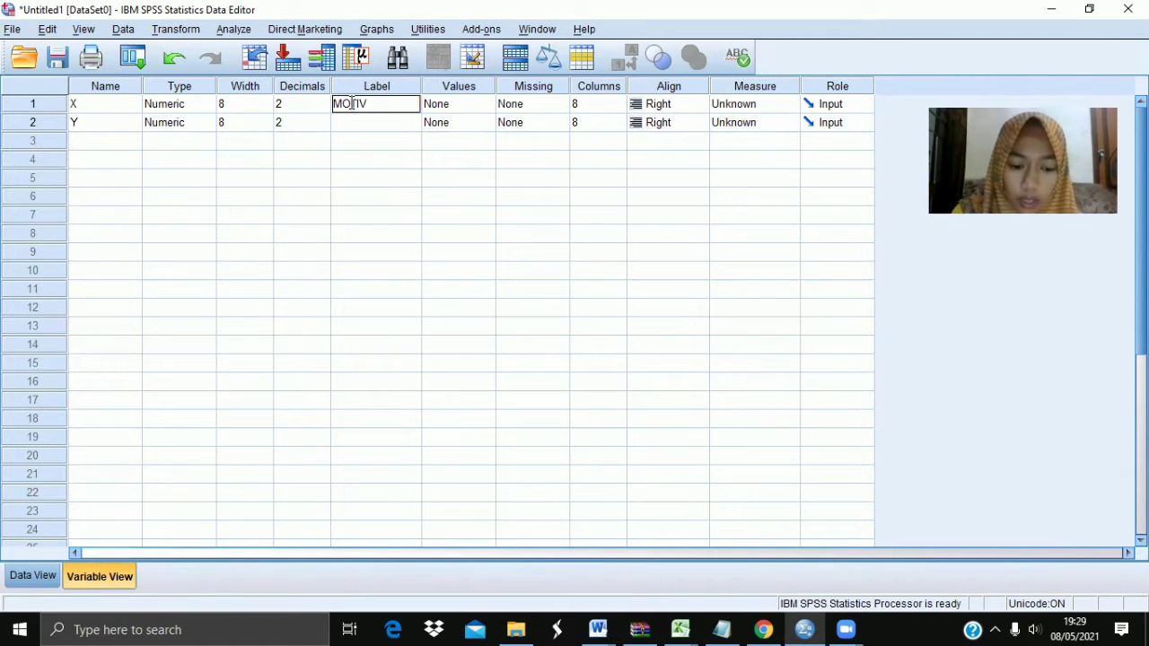
type("ASI")
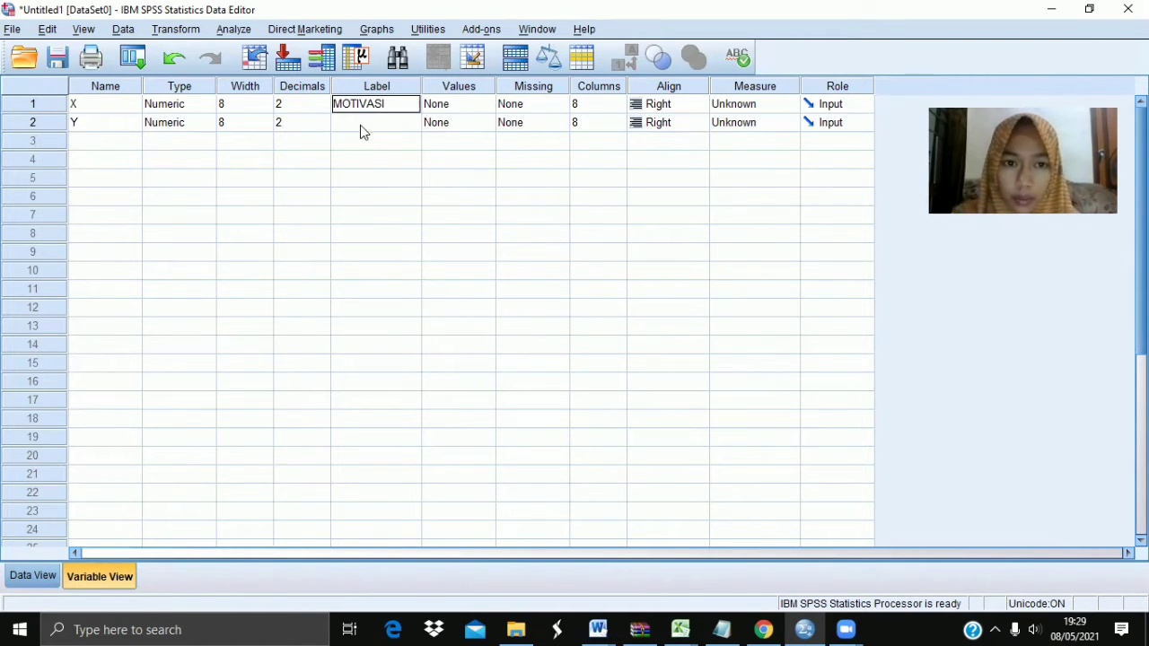
left_click(360, 122)
type("PR")
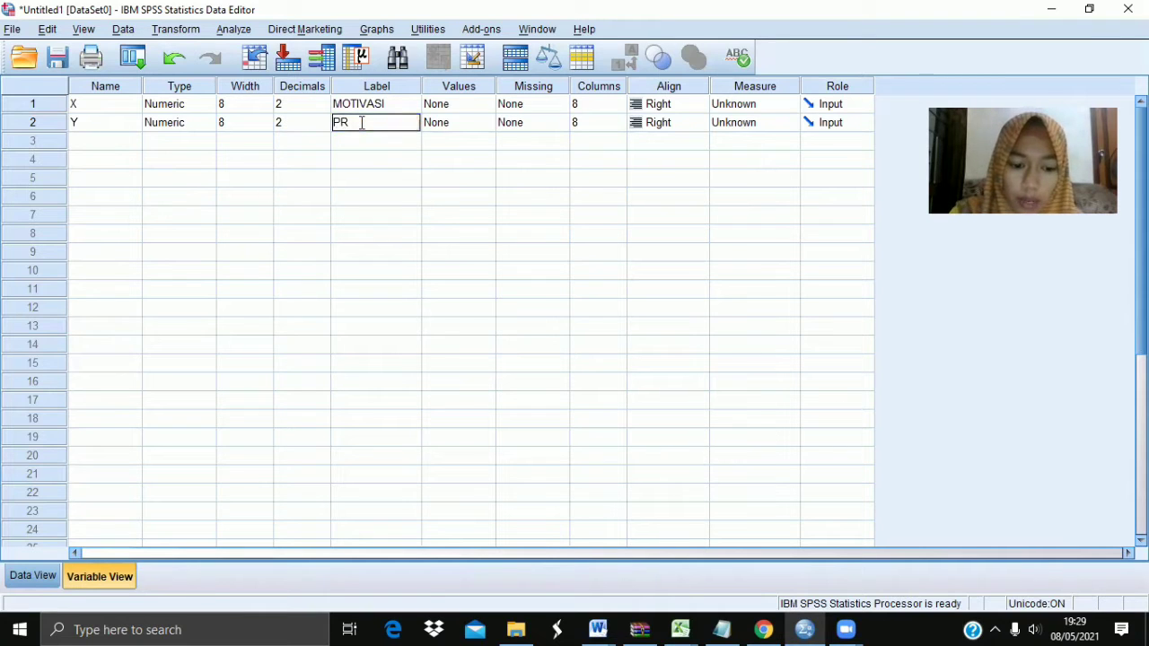
type("ESTASI")
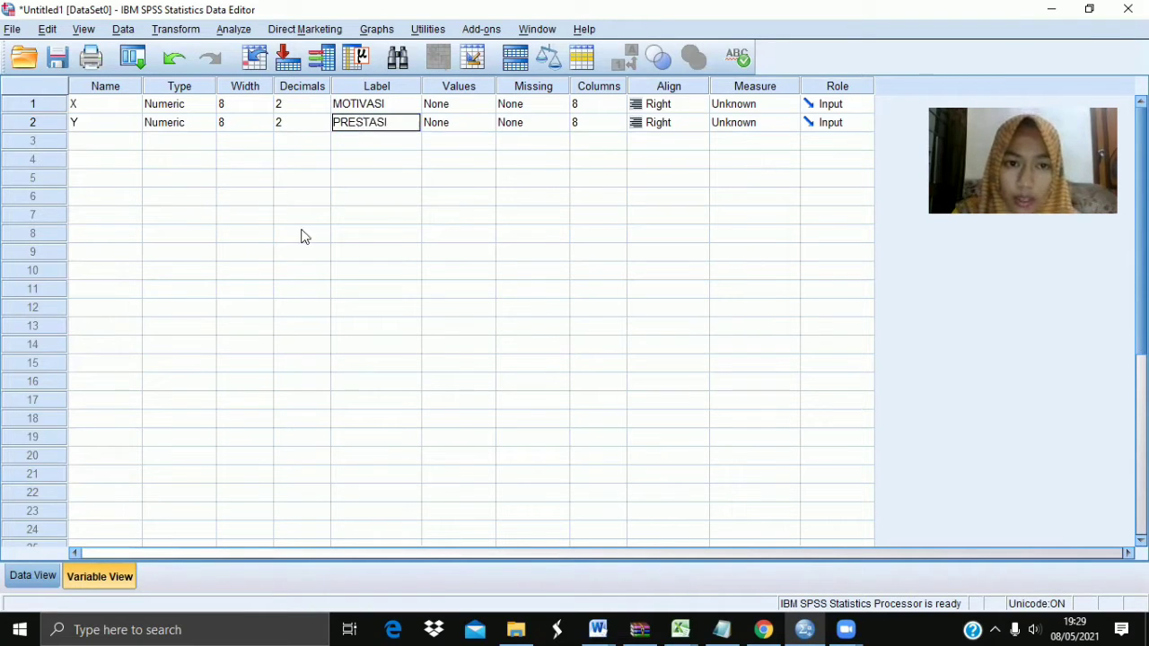
Set up a linear regression with MOTIVASI [X] as the independent variable and PRESTASI [Y] as the dependent variable.
left_click(36, 576)
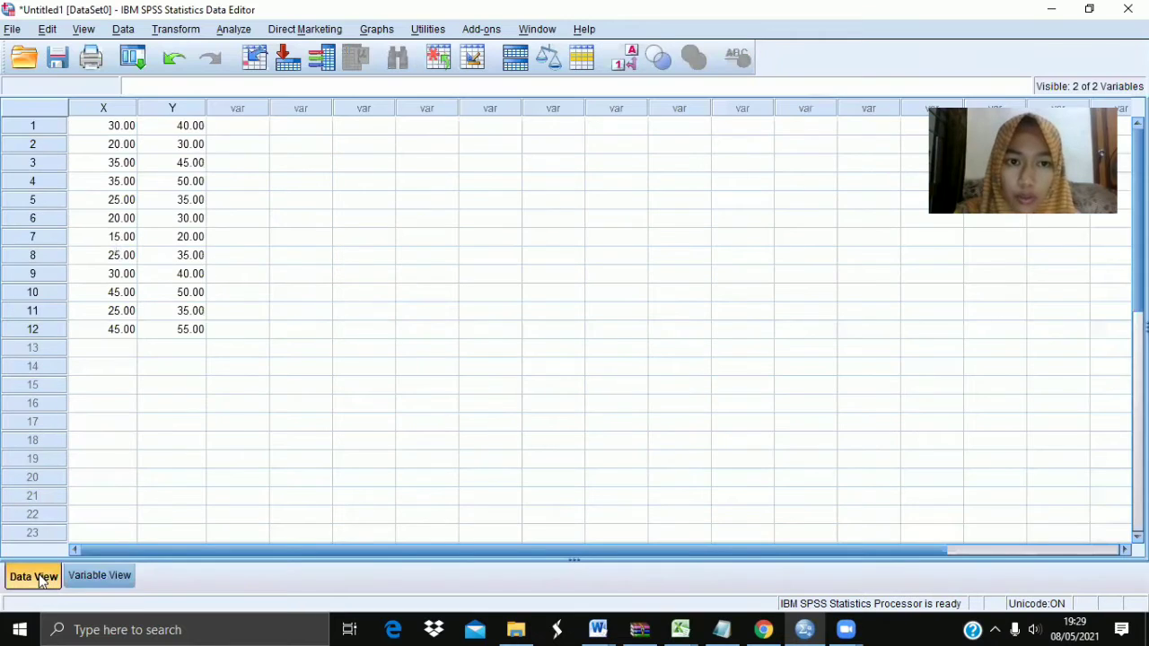
left_click(234, 29)
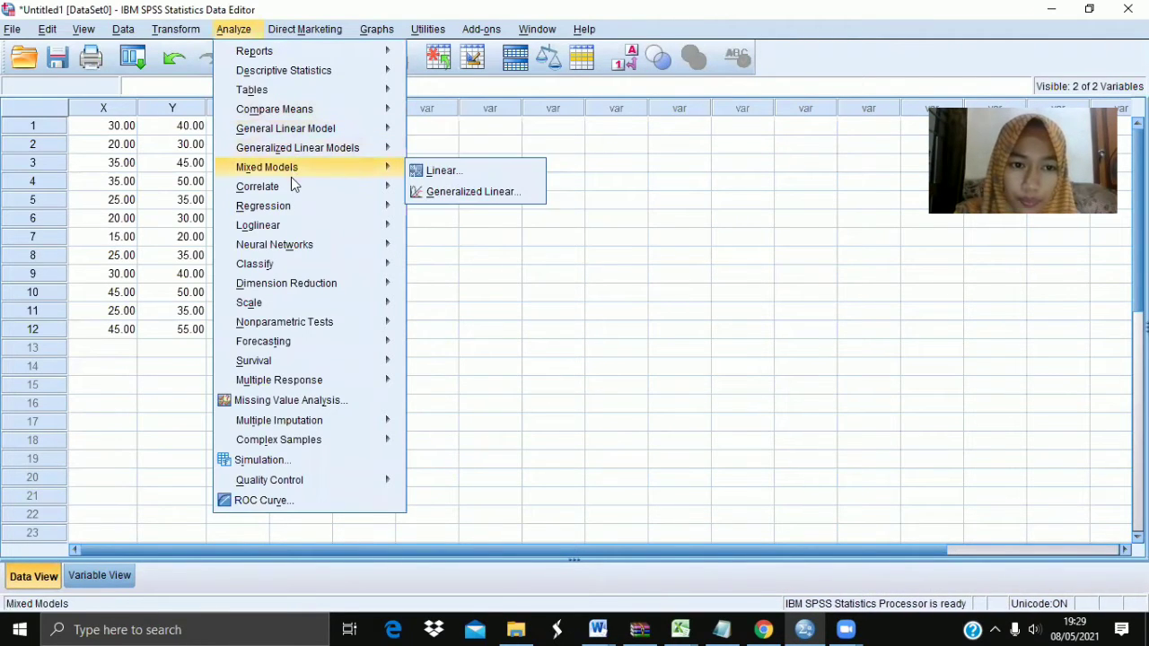
mouse_move(292, 194)
mouse_move(357, 206)
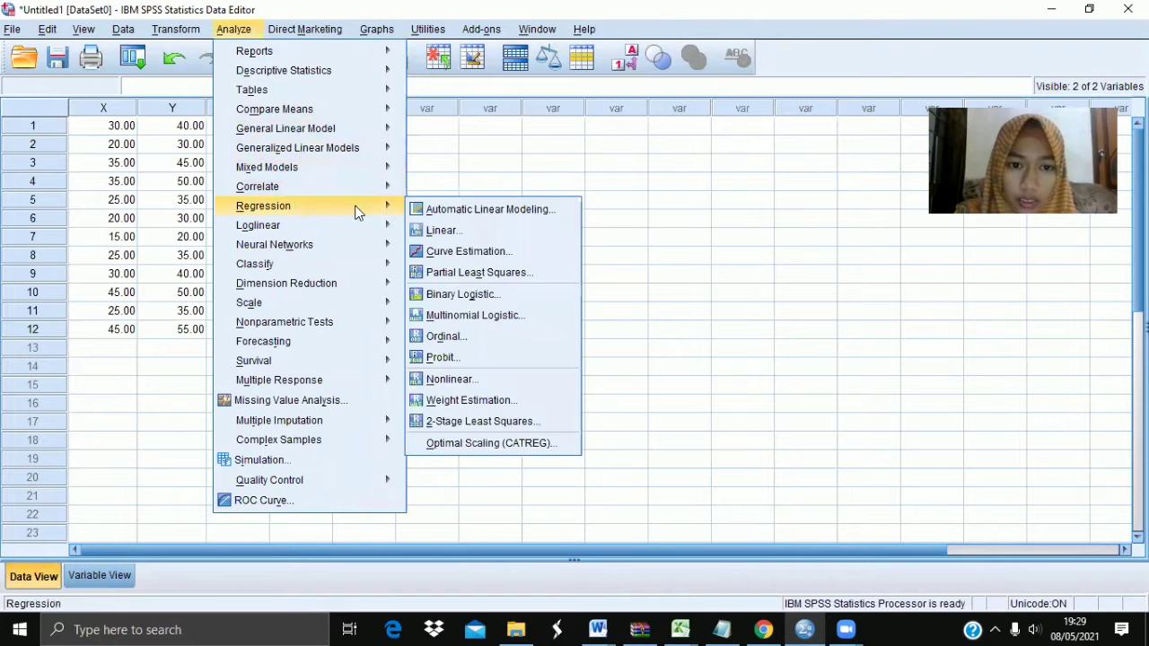
left_click(416, 231)
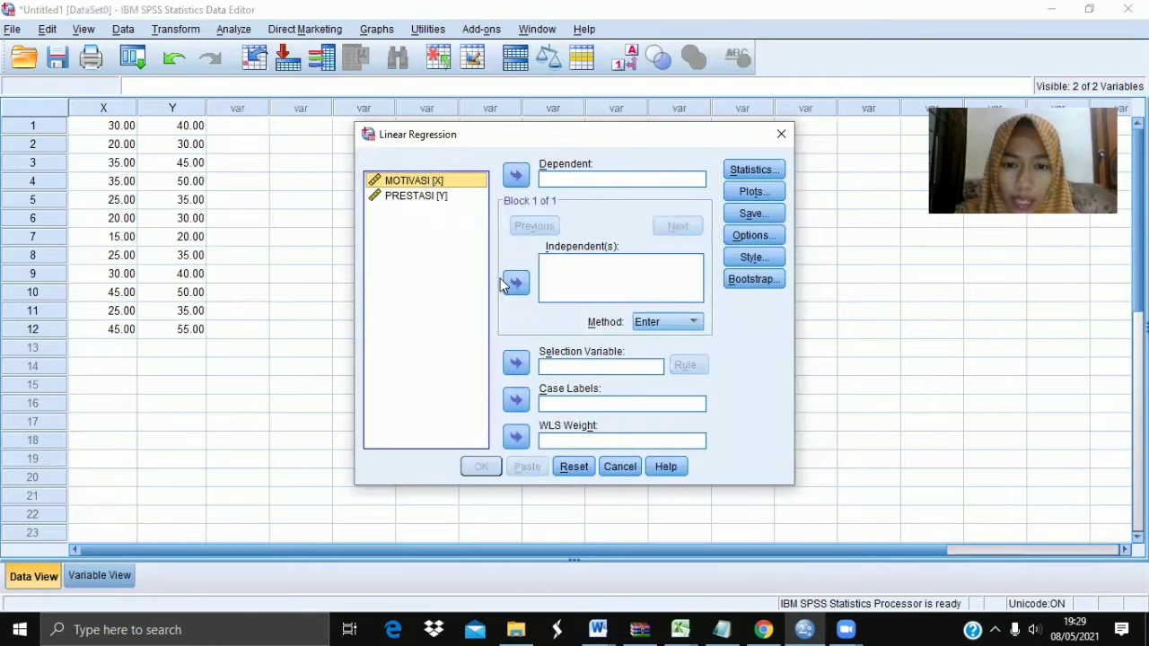
left_click(513, 283)
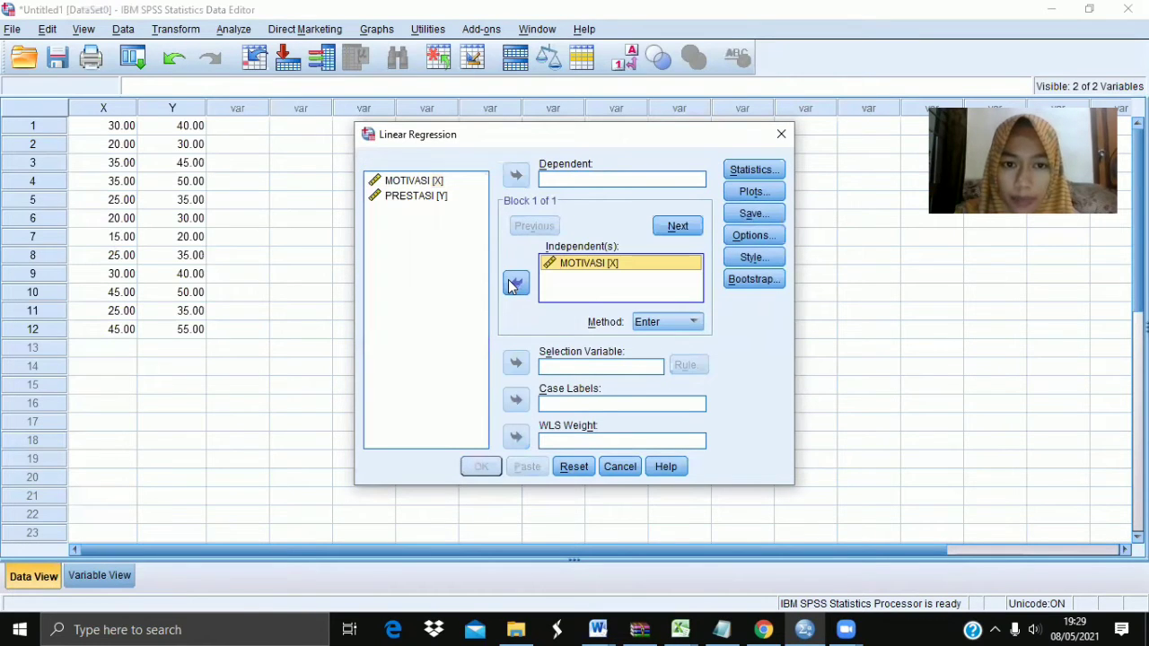
left_click(443, 196)
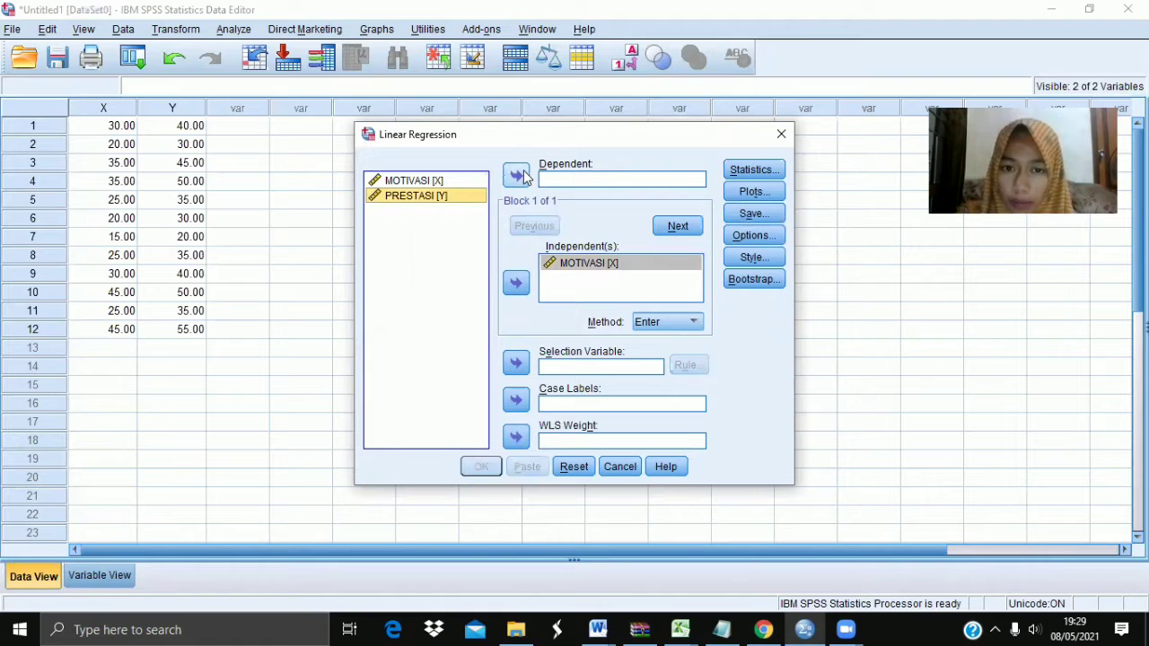
left_click(524, 176)
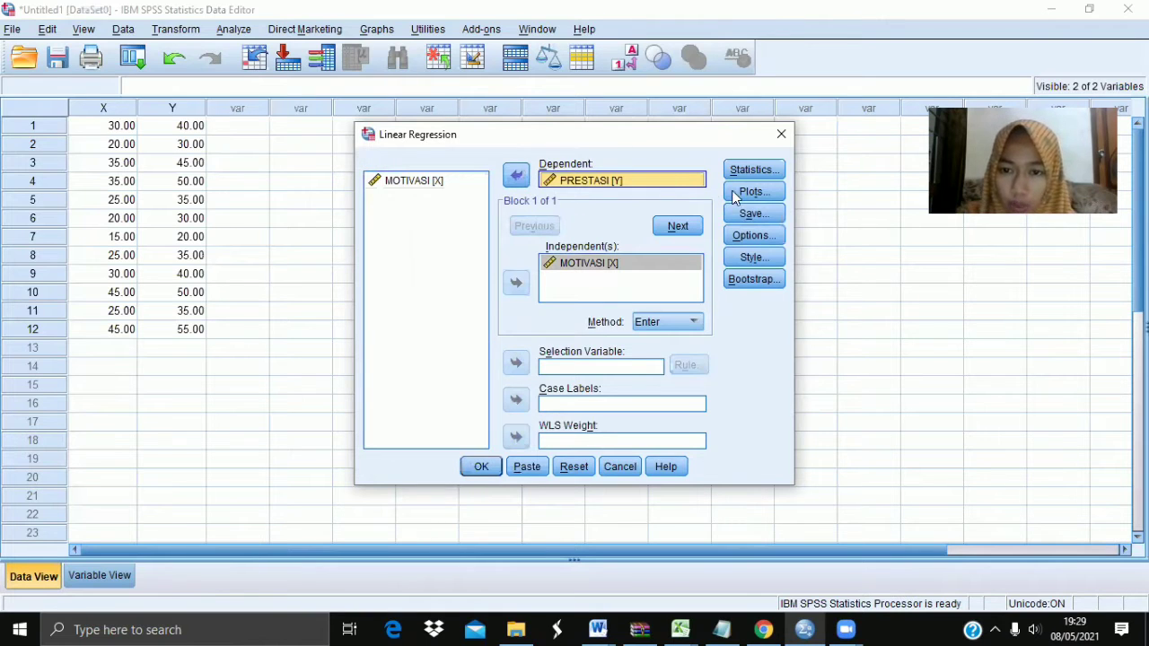
Have the regression save unstandardized residuals as a new variable and run the analysis.
left_click(746, 214)
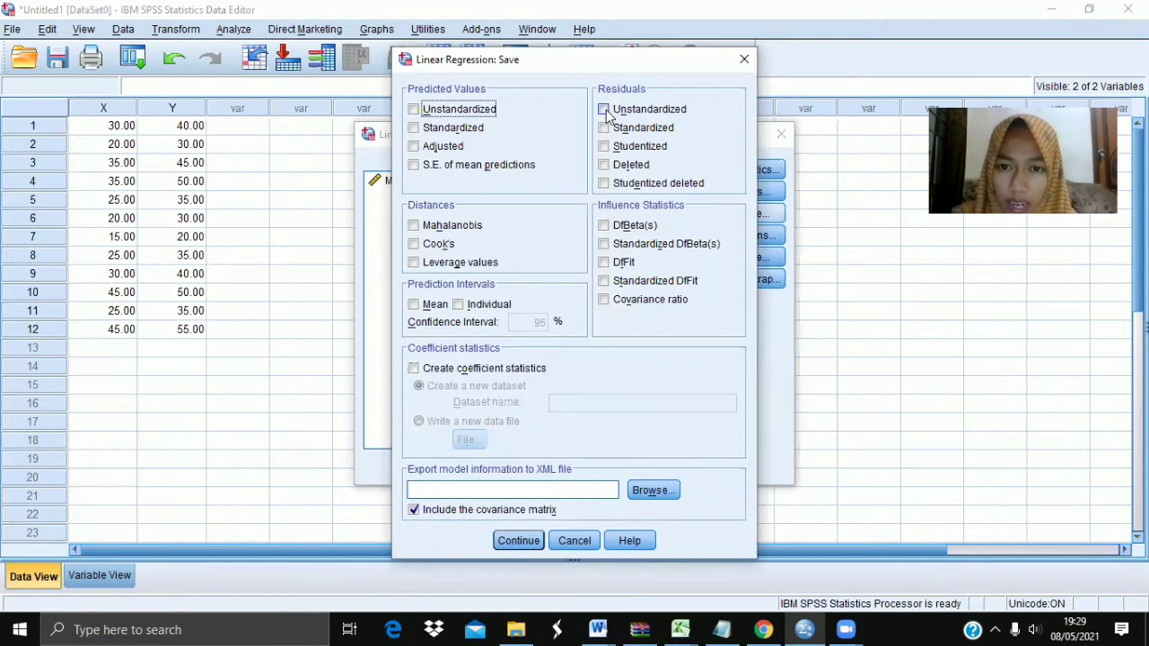
left_click(604, 110)
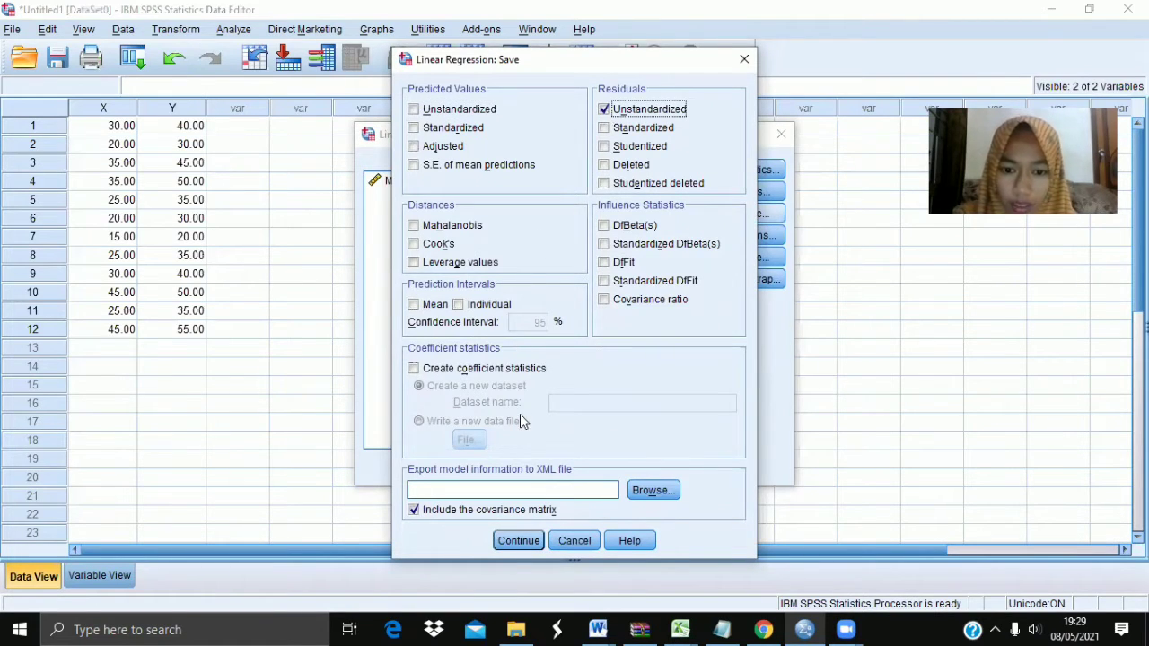
left_click(506, 541)
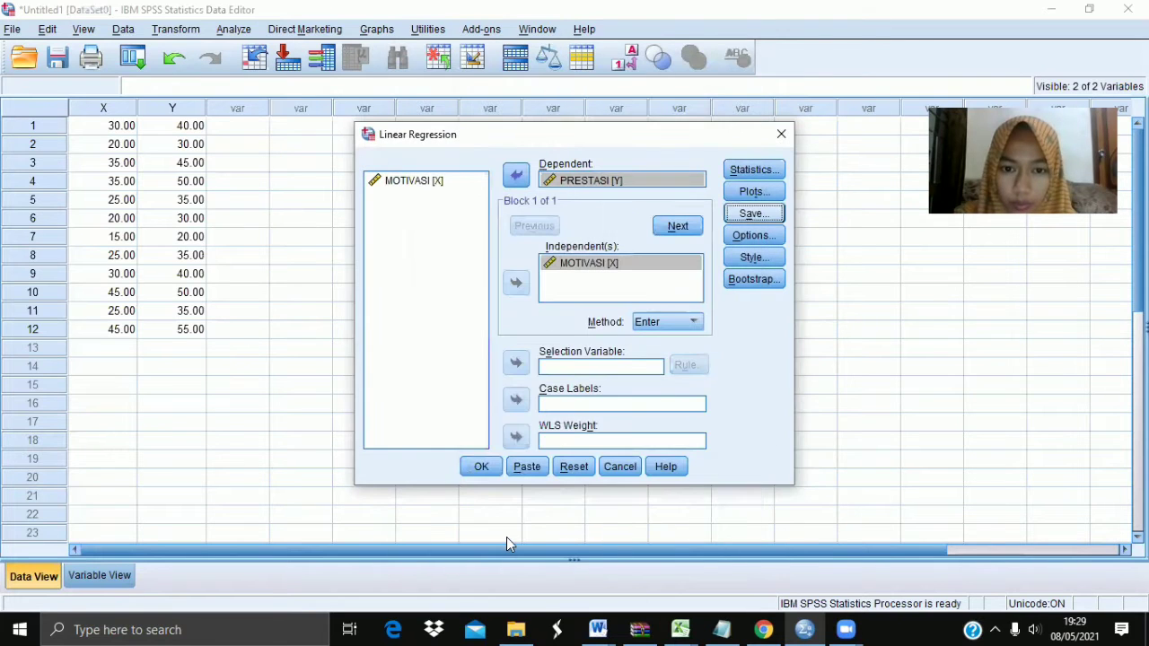
left_click(483, 468)
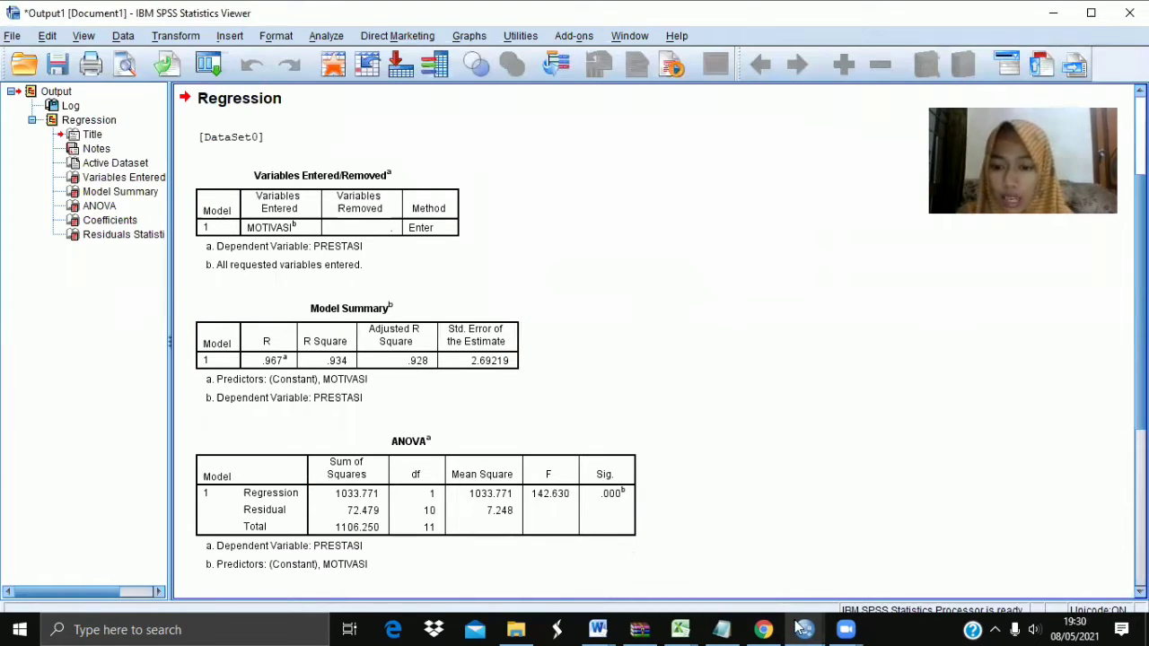
Return to the dataset and set up a legacy one-sample Kolmogorov-Smirnov test with Unstandardized Residual [RES_1] as the test variable.
mouse_move(801, 628)
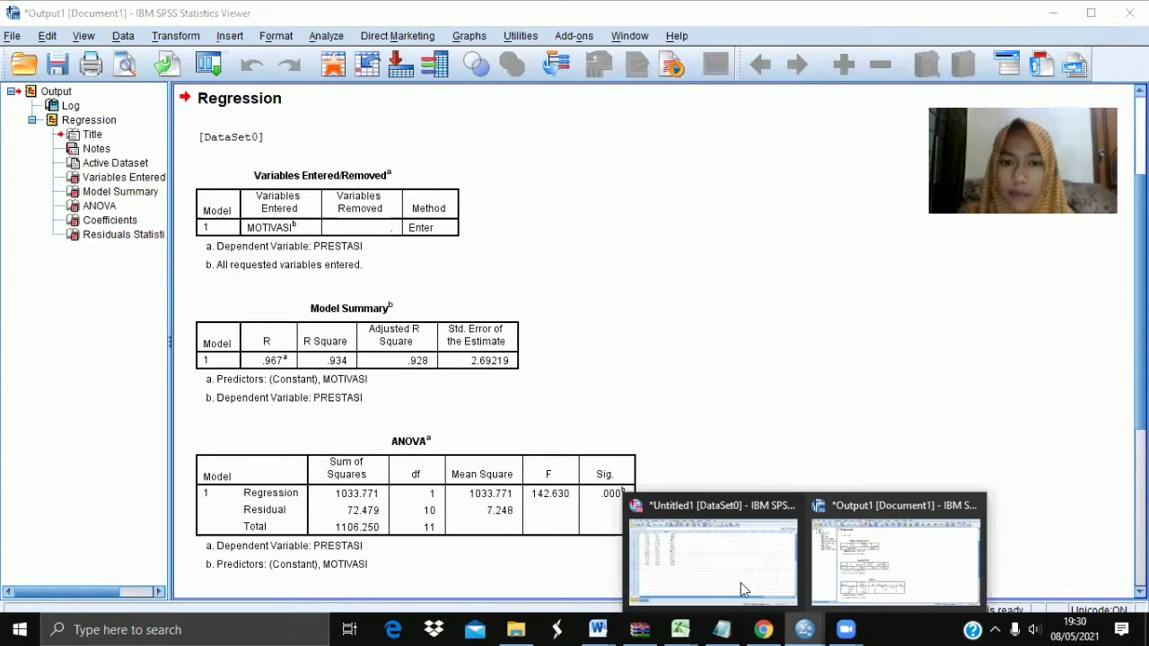
left_click(712, 561)
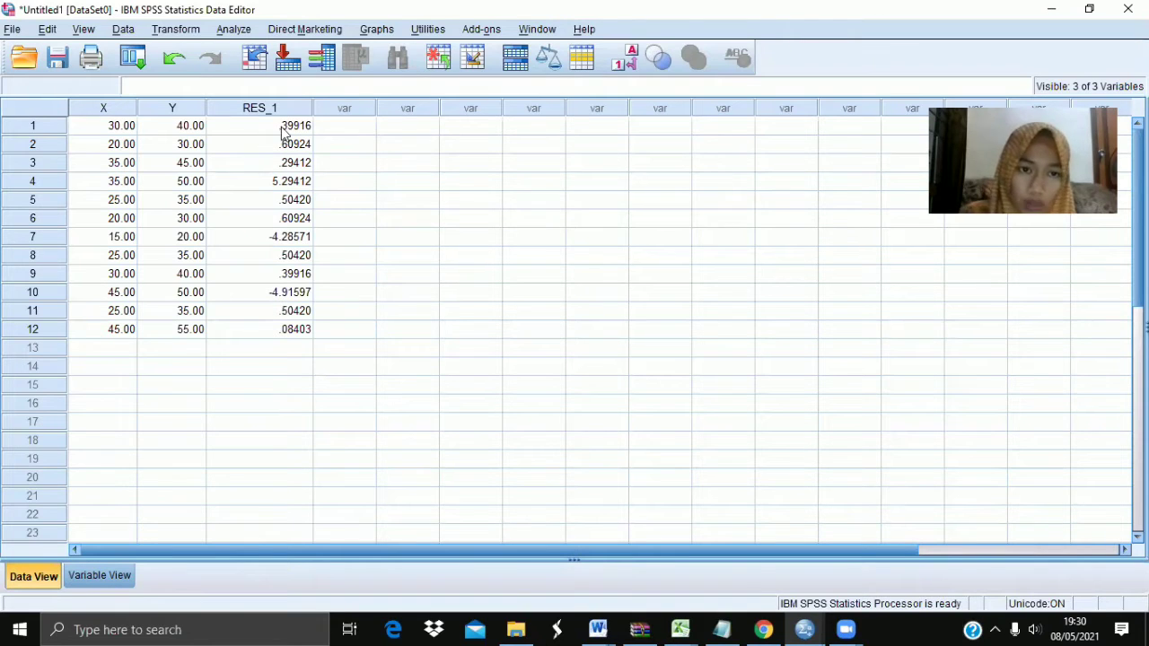
left_click(232, 29)
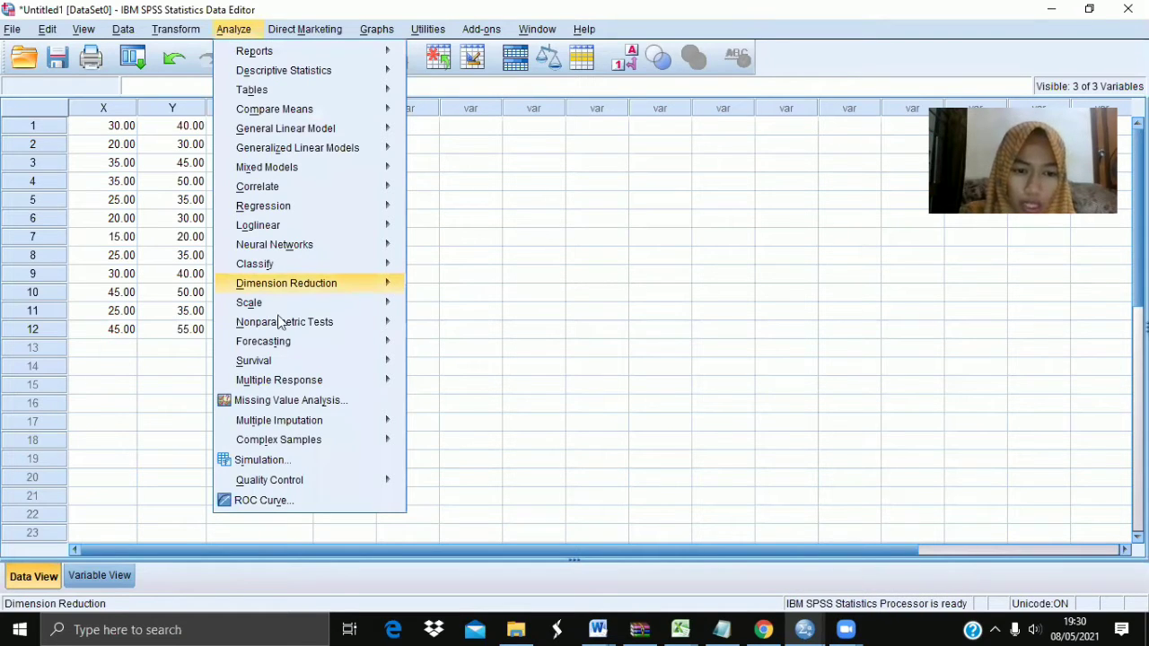
mouse_move(299, 325)
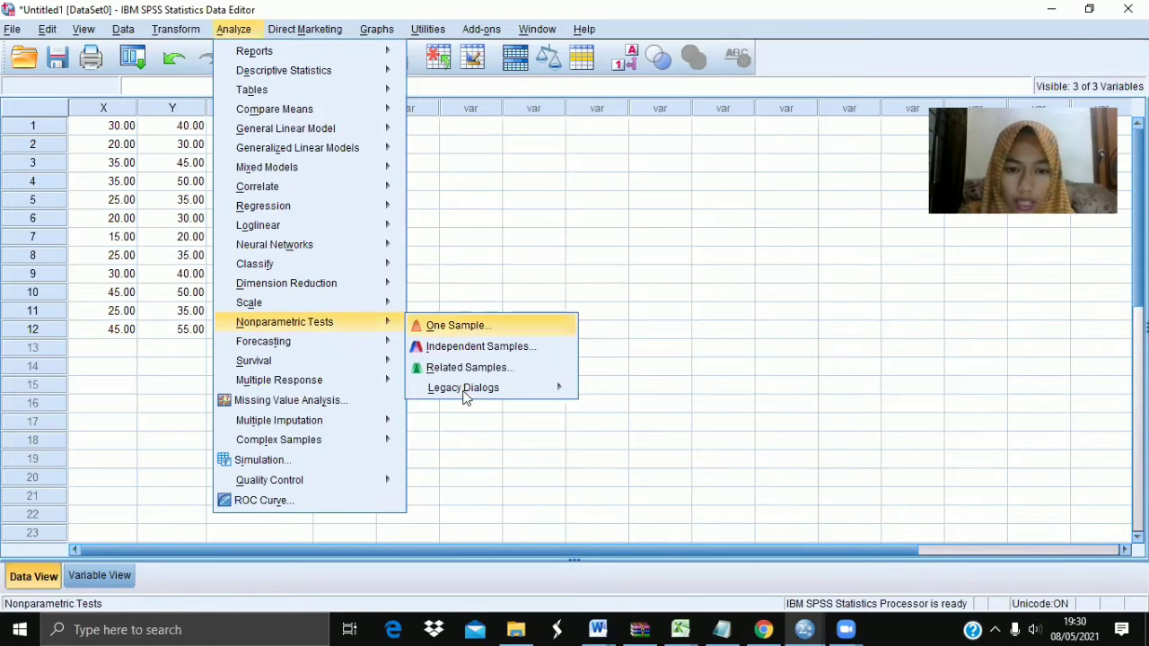
mouse_move(465, 396)
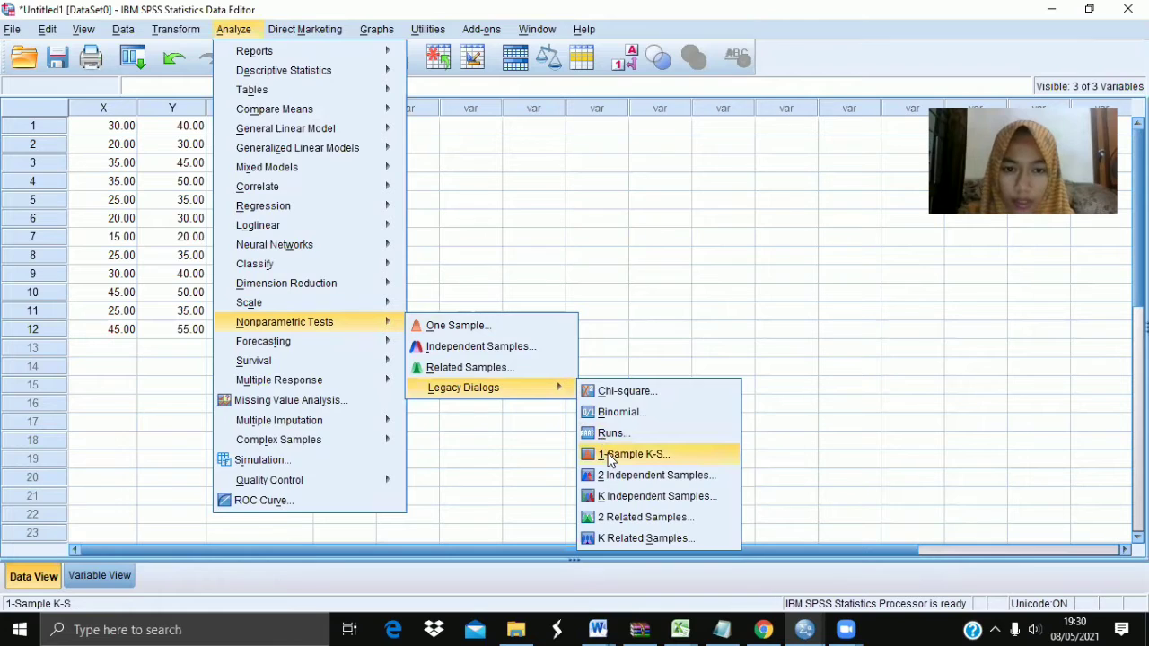
left_click(610, 456)
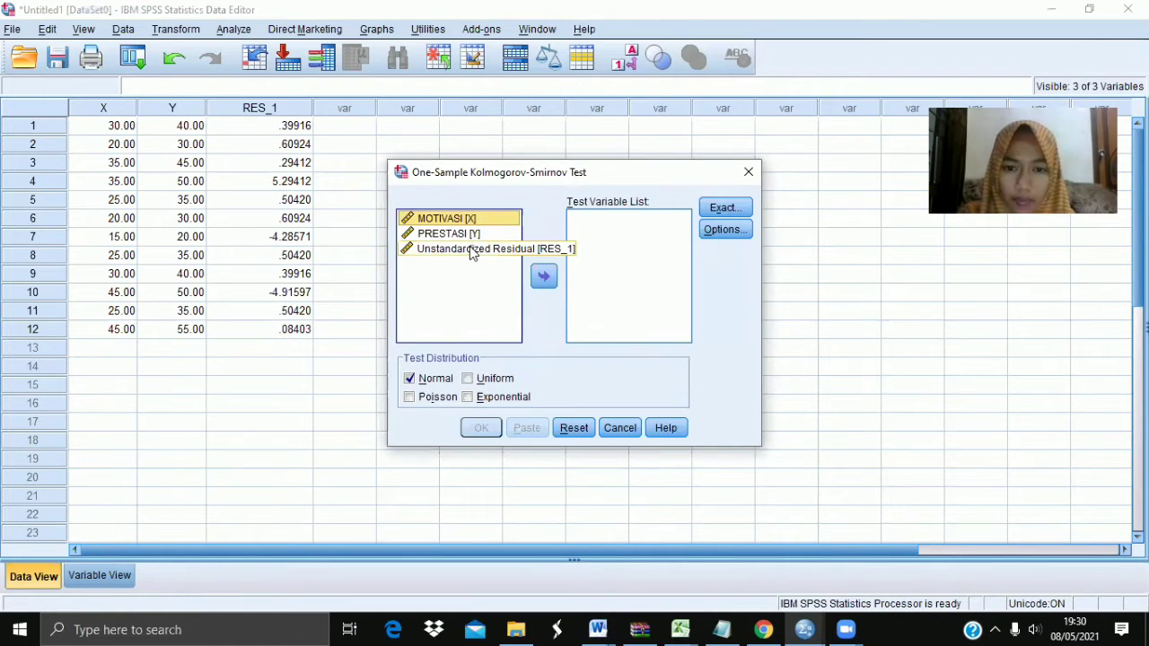
left_click(470, 246)
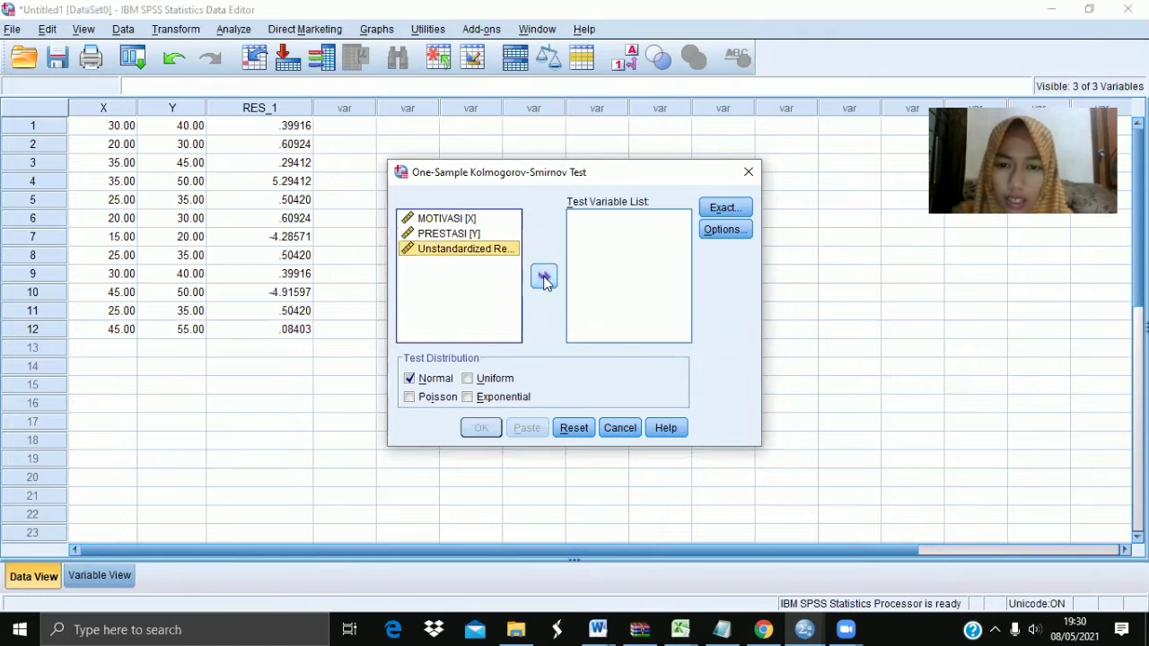
left_click(544, 278)
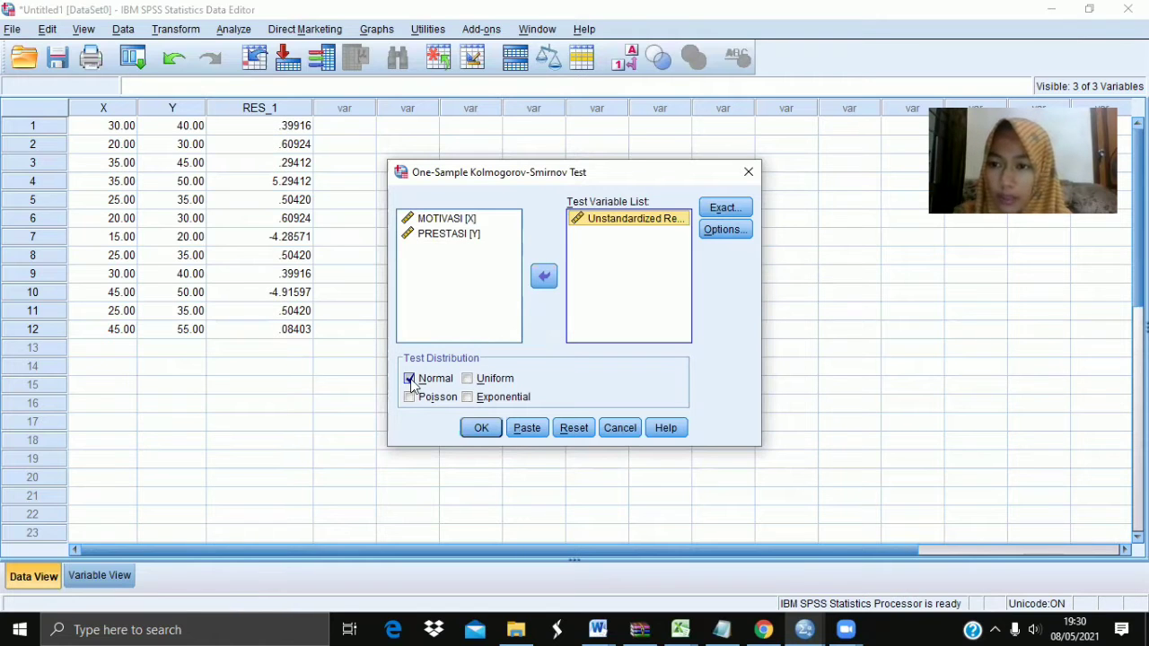
Run the one-sample Kolmogorov-Smirnov test against the normal distribution and select its result table in the output.
left_click(482, 430)
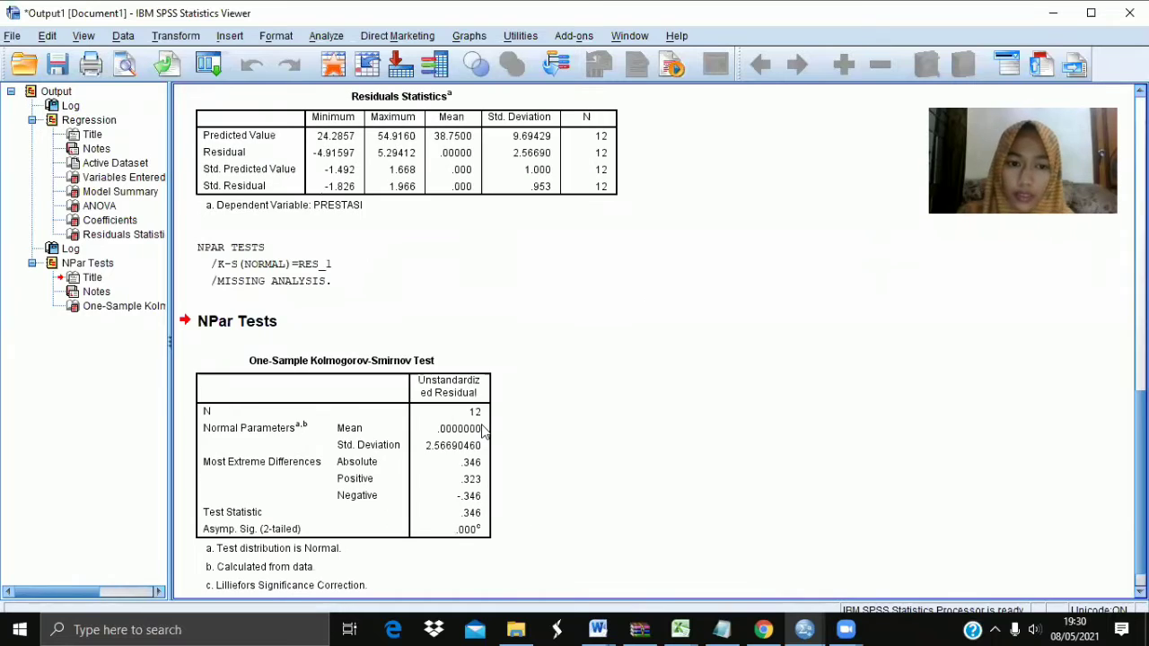
left_click(440, 392)
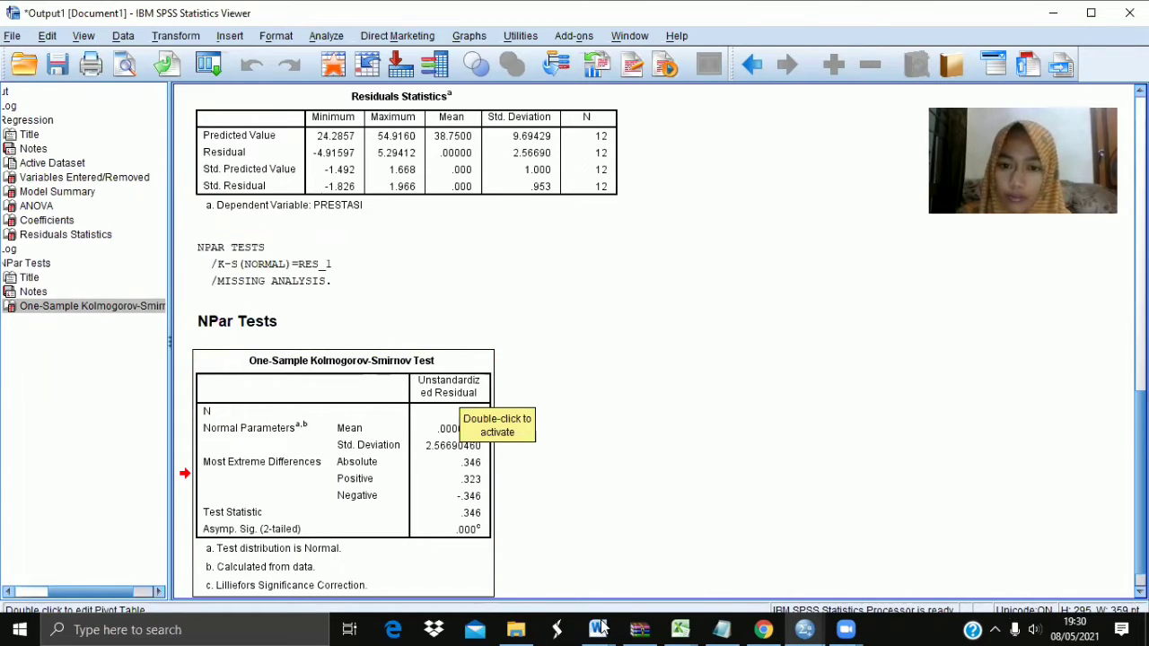
Switch to the Word document "Tutorial dalam menghitung Uji normalitas" and review the decision criteria for the Kolmogorov-Smirnov normality test.
mouse_move(601, 629)
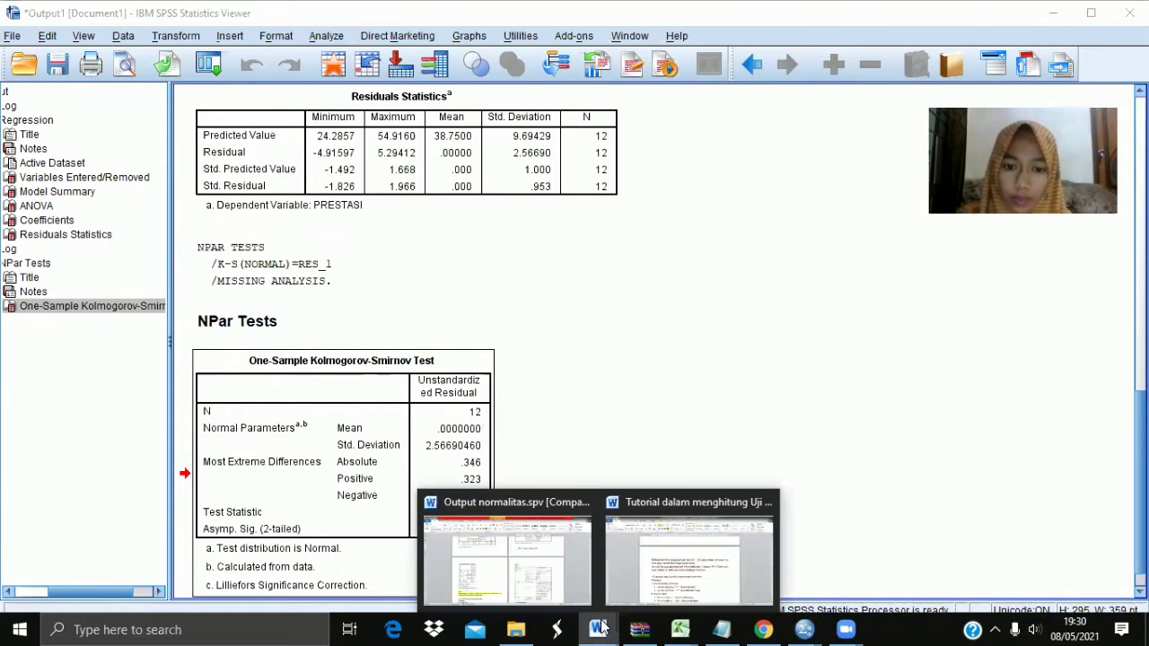
left_click(698, 576)
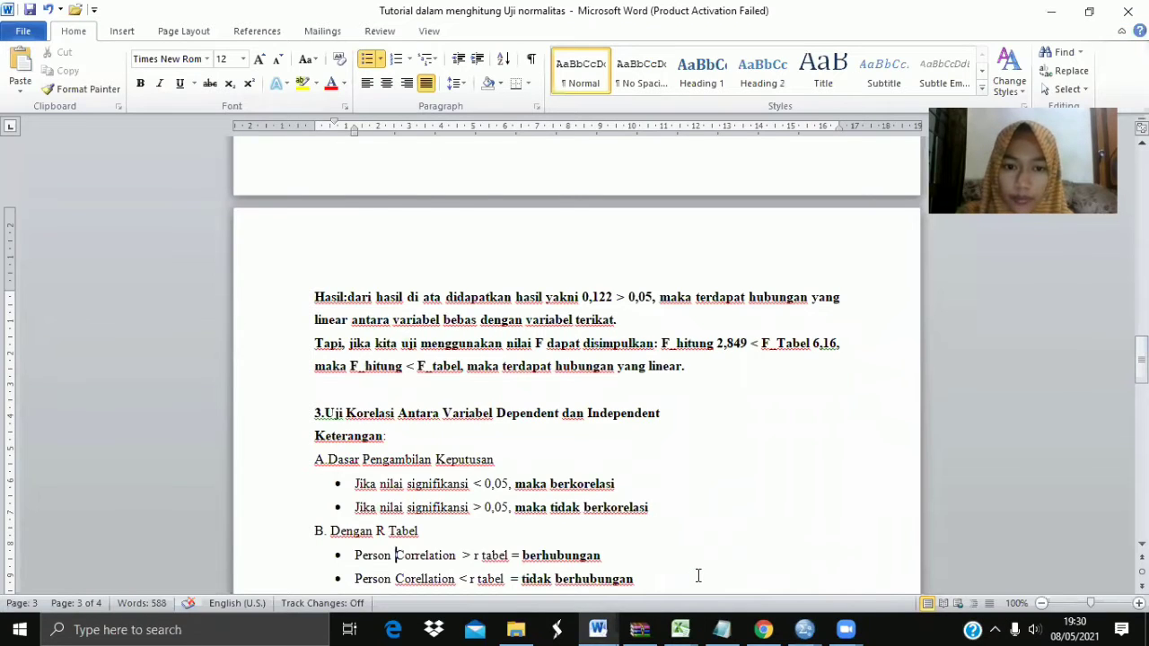
key("Page_Up")
key("Page_Up")
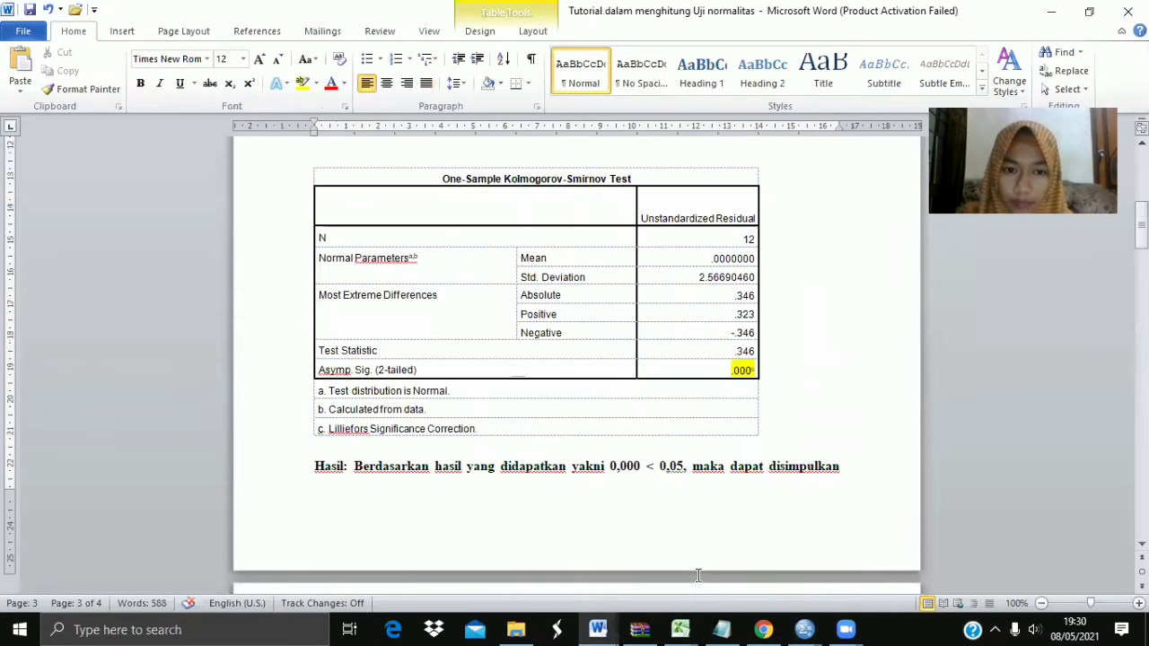
key("Page_Up")
key("Page_Down")
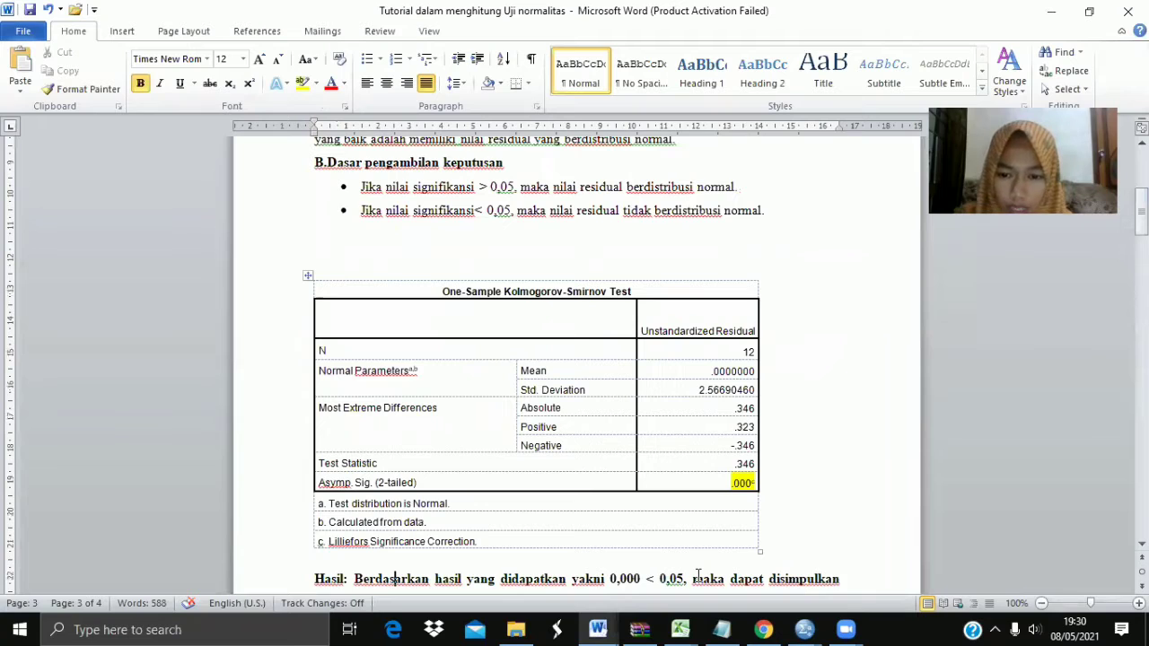
key("Down")
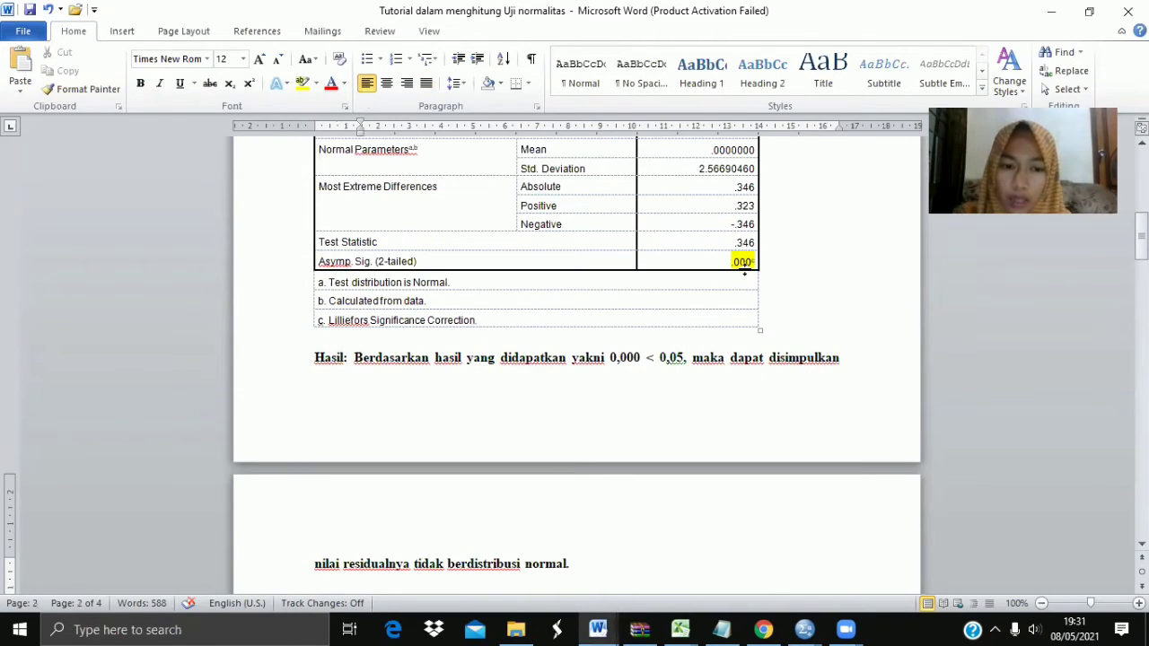
key("Up")
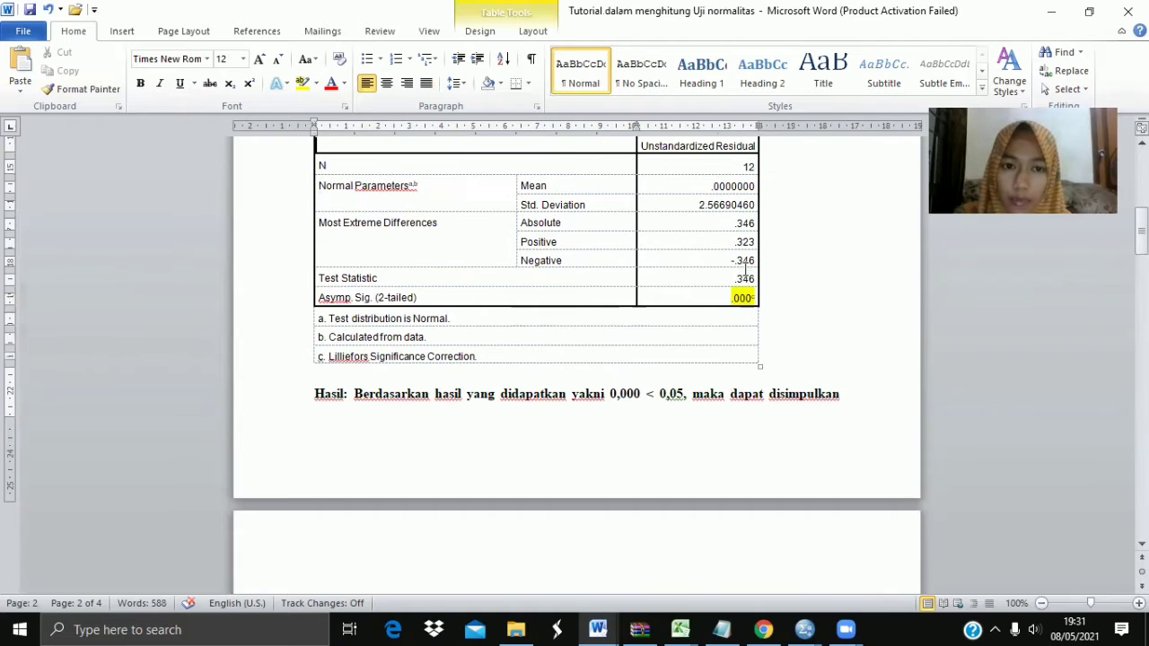
key("Up")
key("Up")
key("Up")
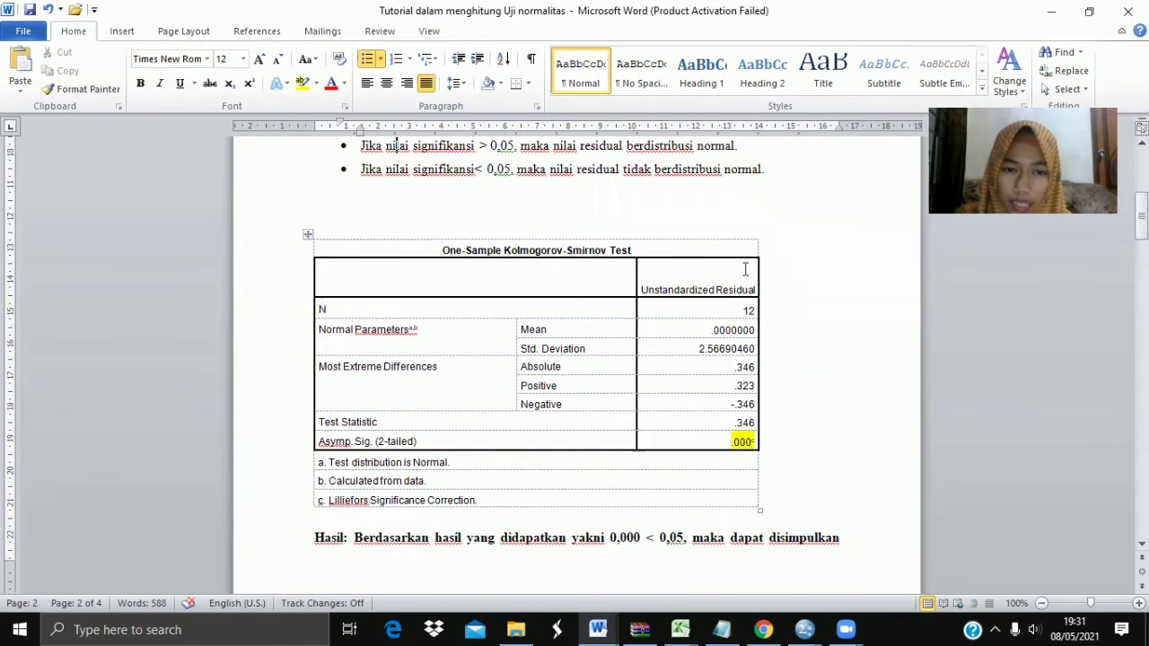
key("Up")
key("Up")
key("Up")
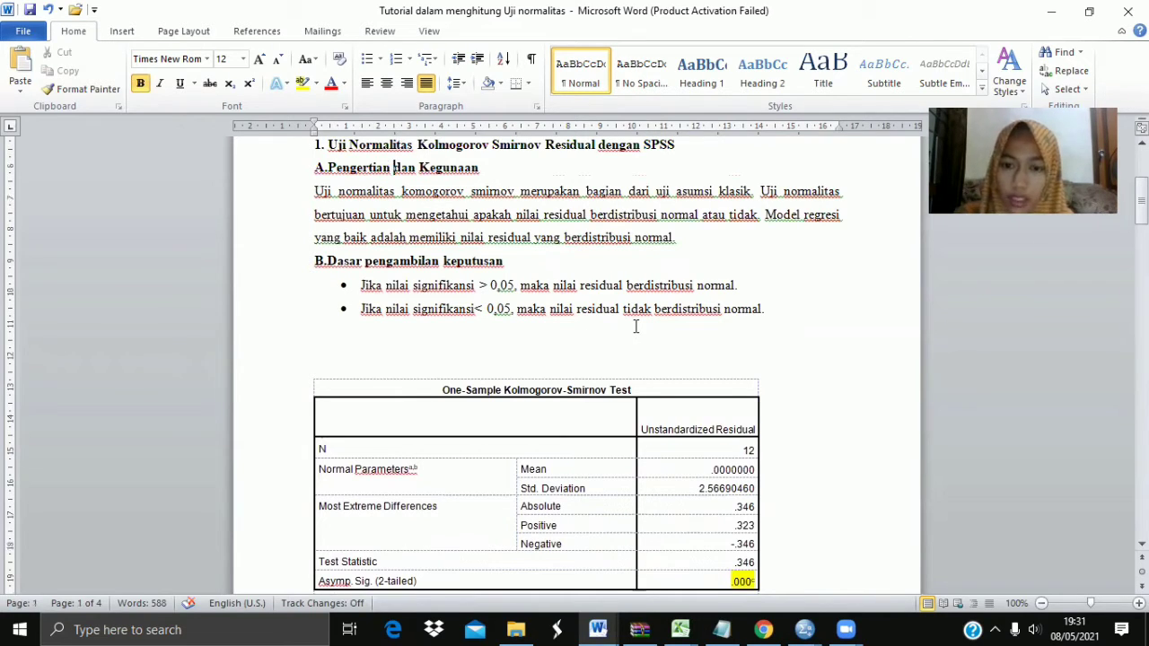
Read through the document's One-Sample Kolmogorov-Smirnov Test table and the written conclusion below it.
key("Down")
key("Down")
key("Down")
key("Down")
key("Down")
key("Down")
key("Down")
key("Down")
key("Down")
key("Down")
key("Down")
key("Down")
key("Down")
key("Down")
key("Down")
key("Down")
key("Down")
key("Down")
key("Down")
key("Down")
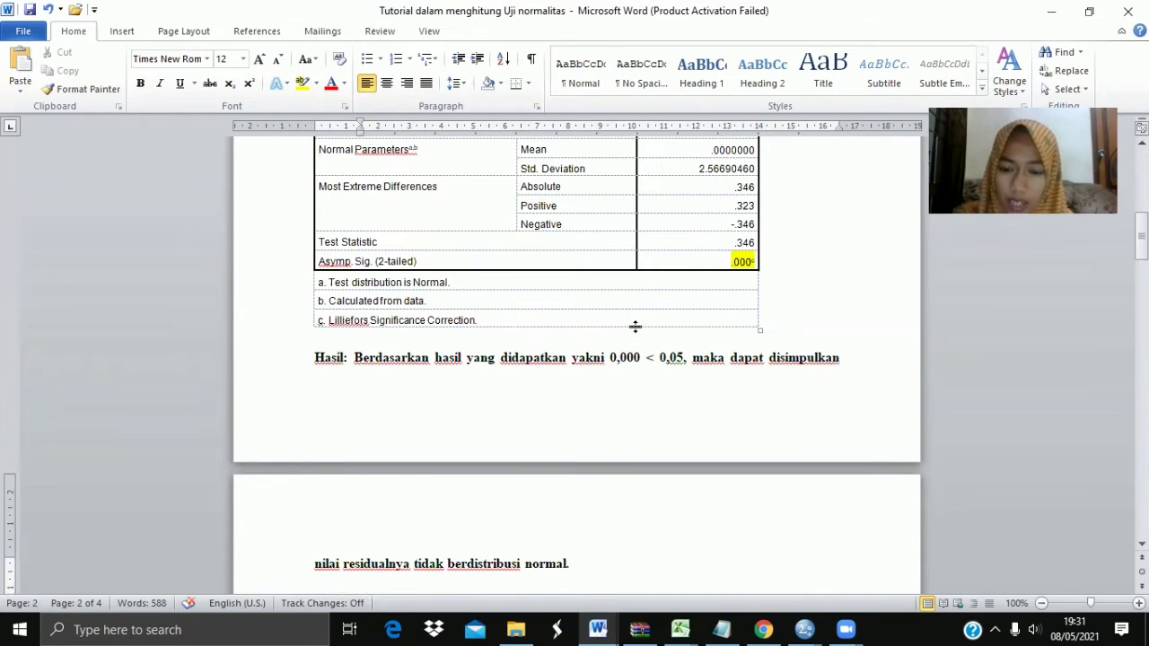
key("Down")
key("Down")
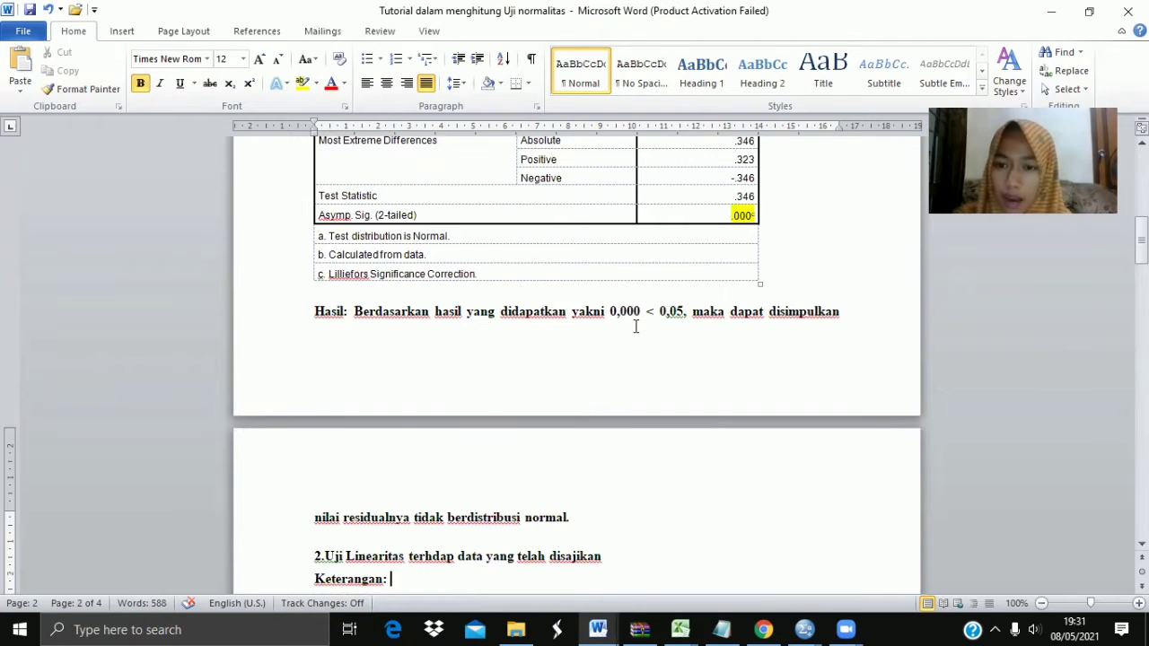
Review the significance-value and F-value criteria in section 2, Uji Linearitas.
key("Down")
key("Down")
key("Down")
key("Down")
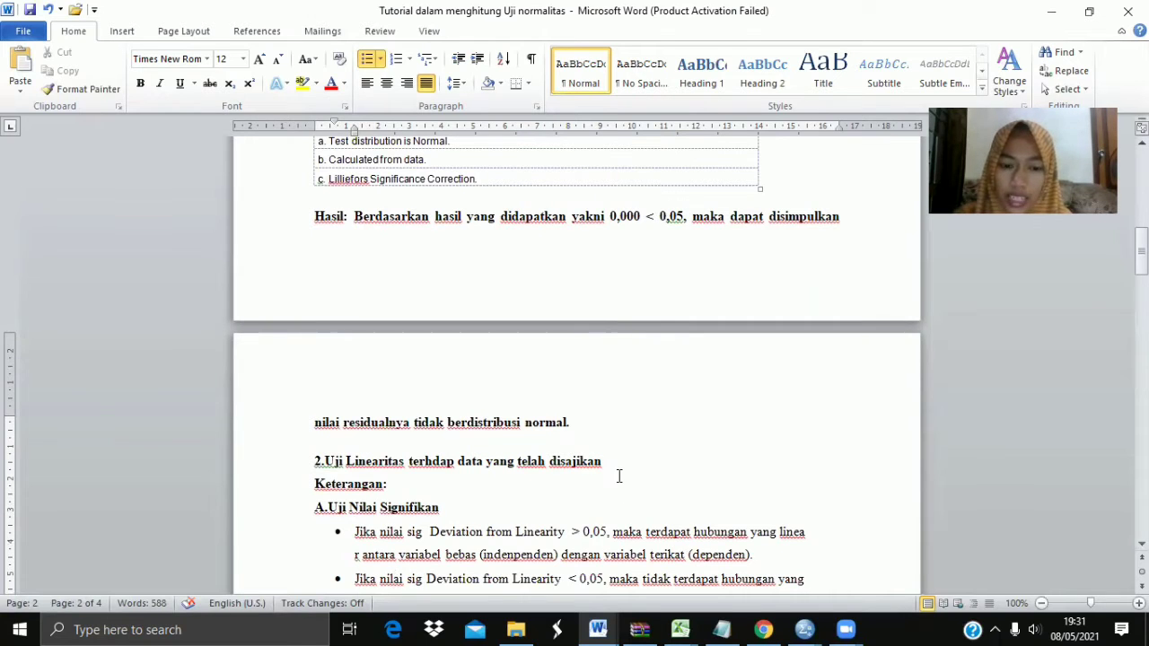
scroll(607, 453, "down", 3)
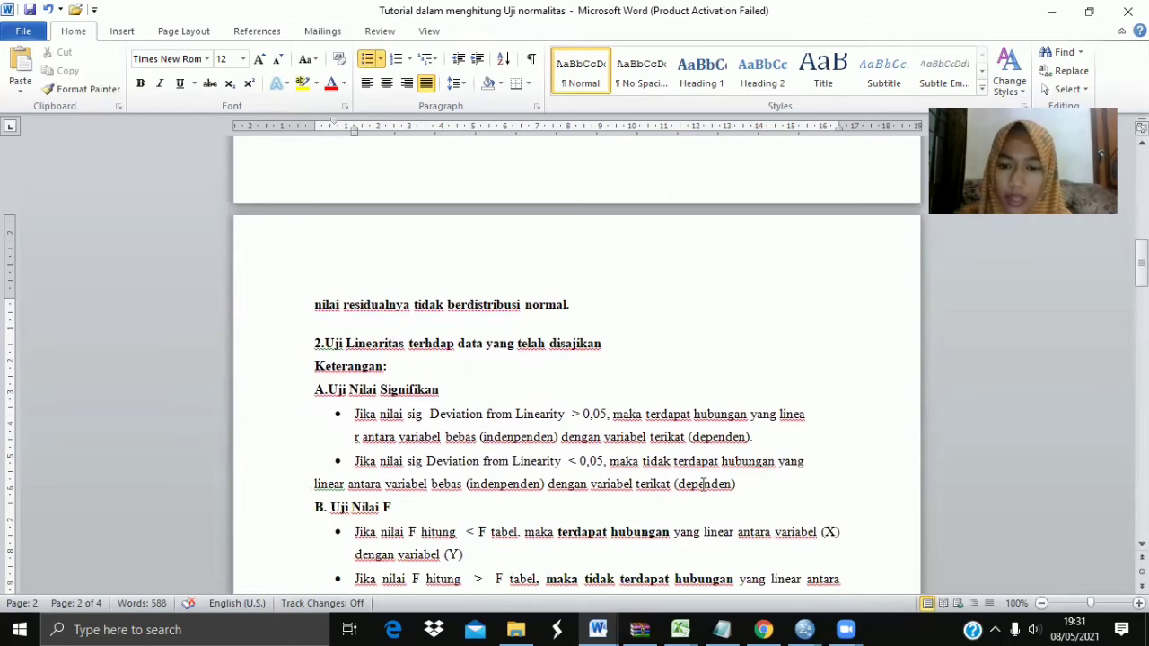
Return to the SPSS dataset and set up a Means comparison with PRESTASI [Y] as dependent and MOTIVASI [X] as independent variable.
mouse_move(815, 627)
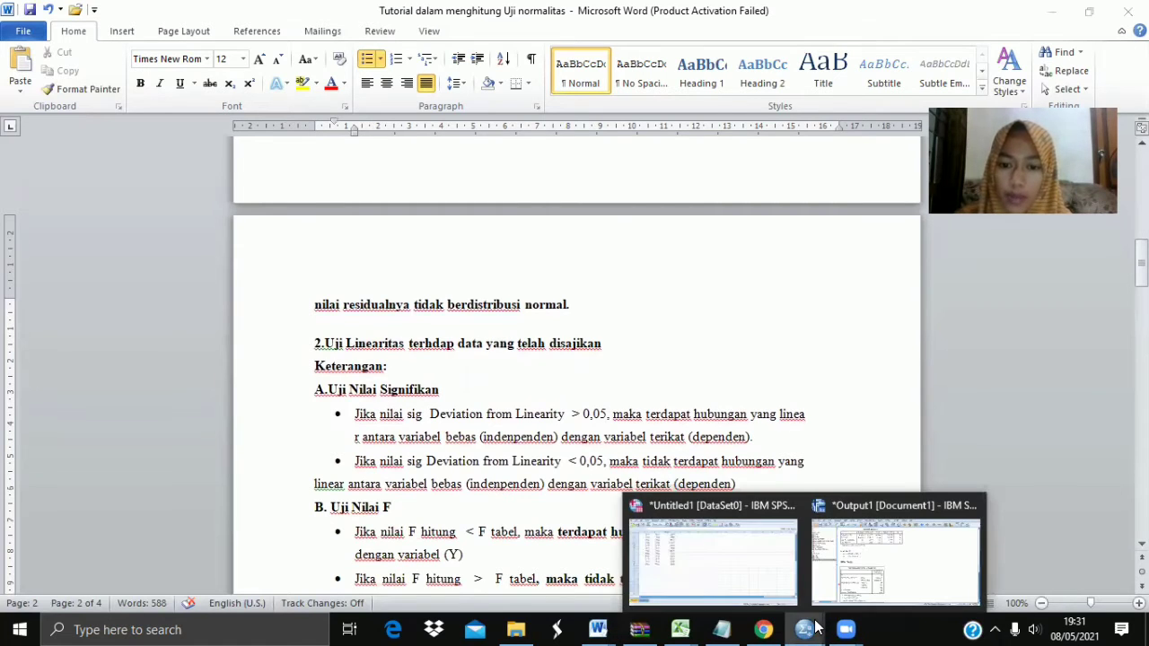
left_click(749, 574)
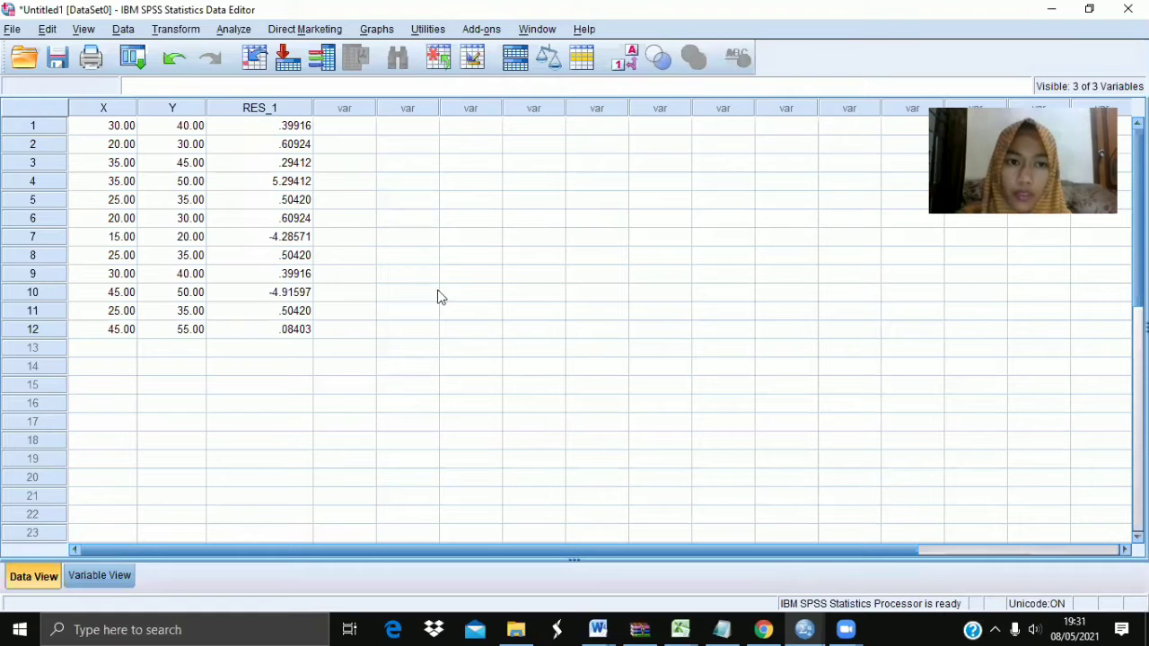
left_click(223, 33)
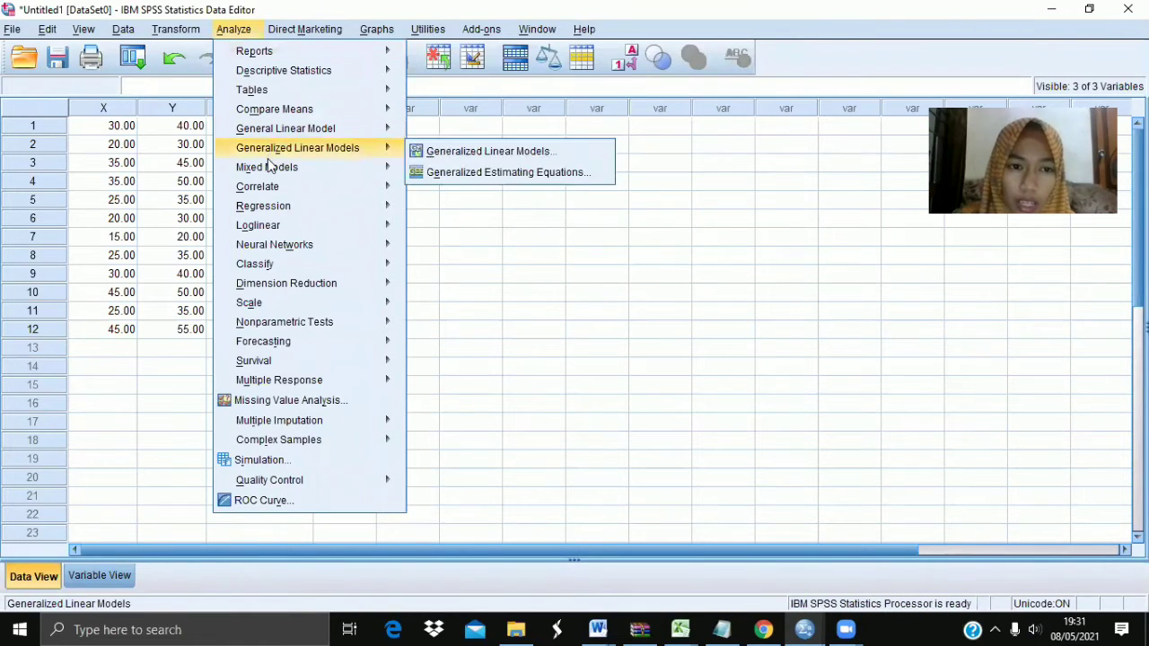
mouse_move(277, 112)
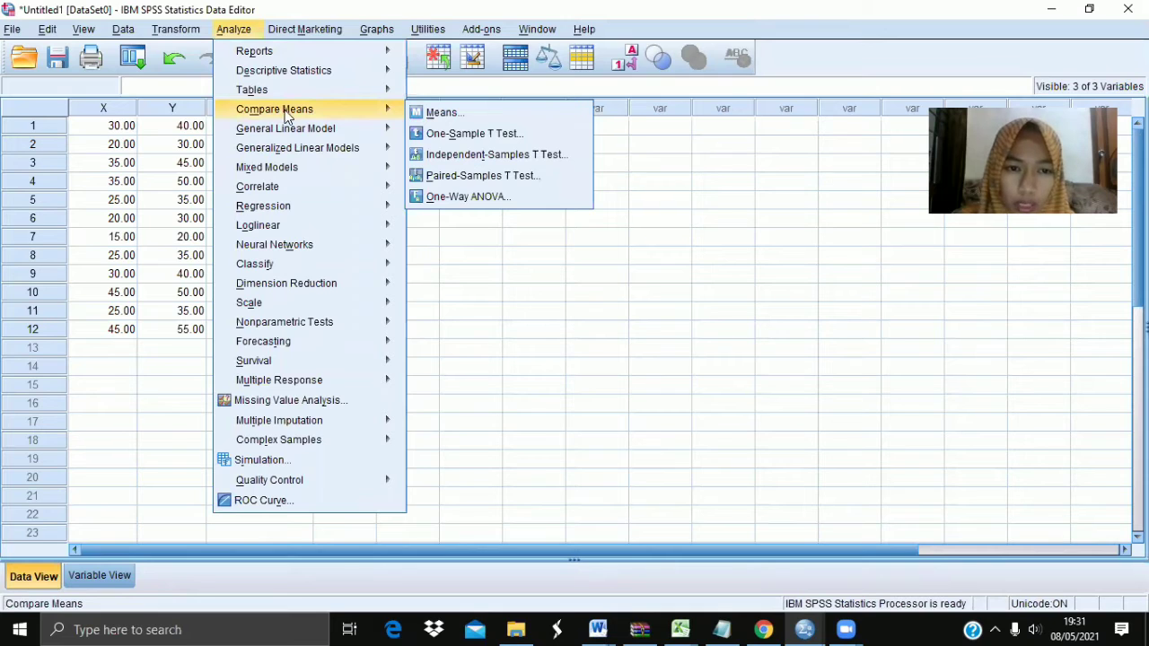
left_click(431, 112)
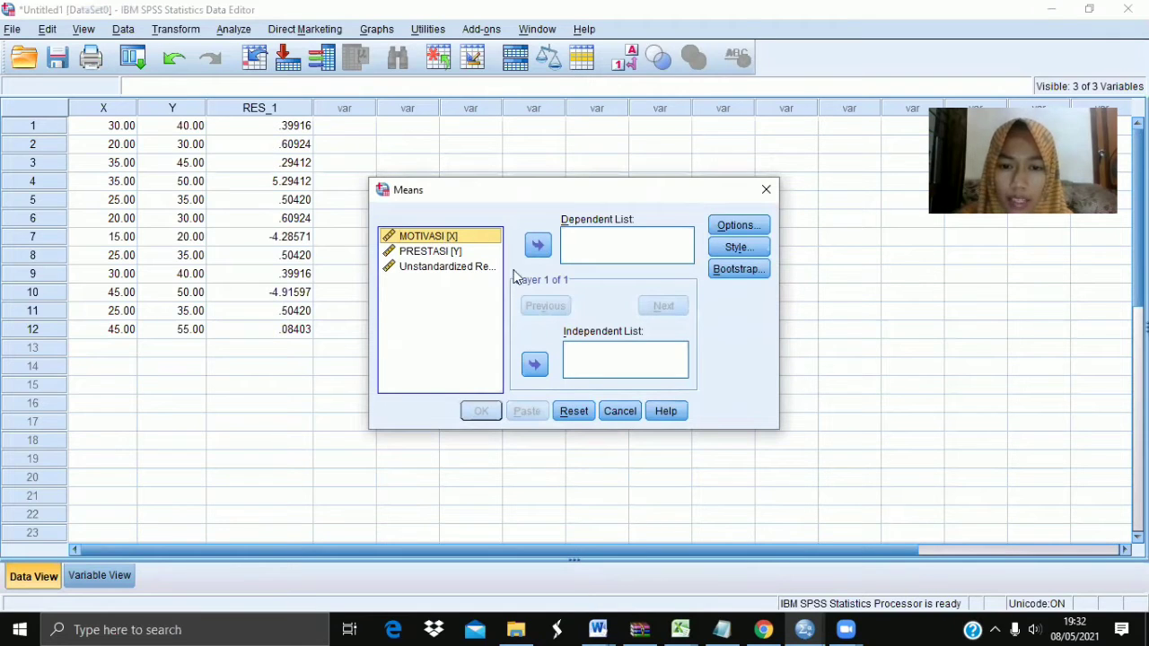
left_click(534, 370)
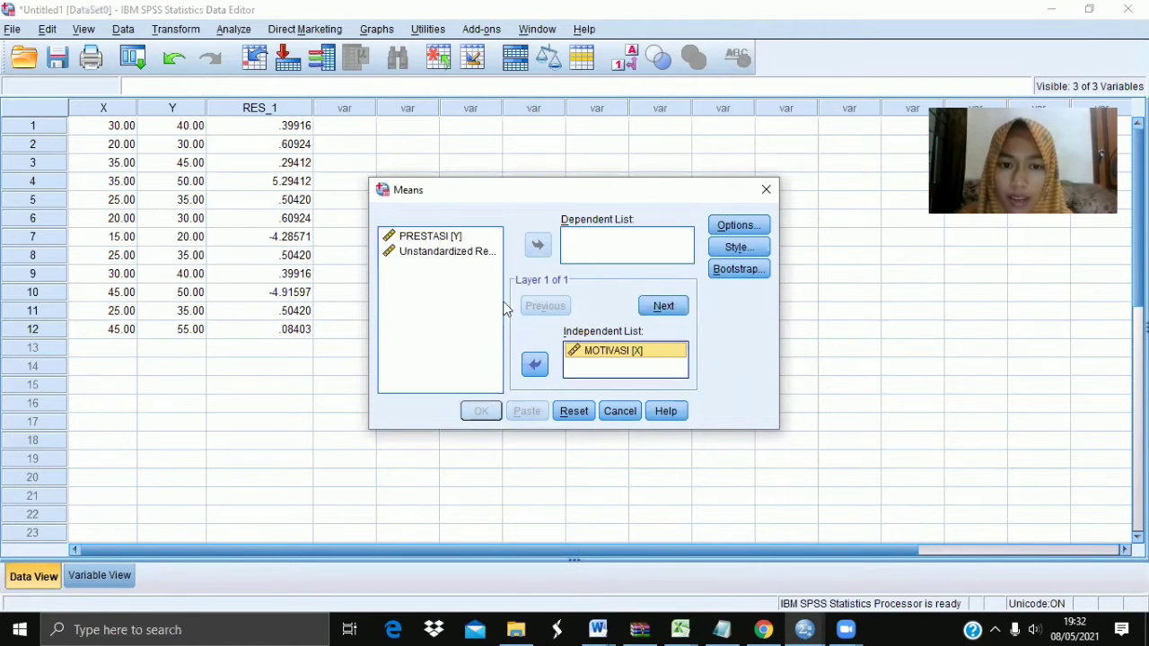
left_click(479, 237)
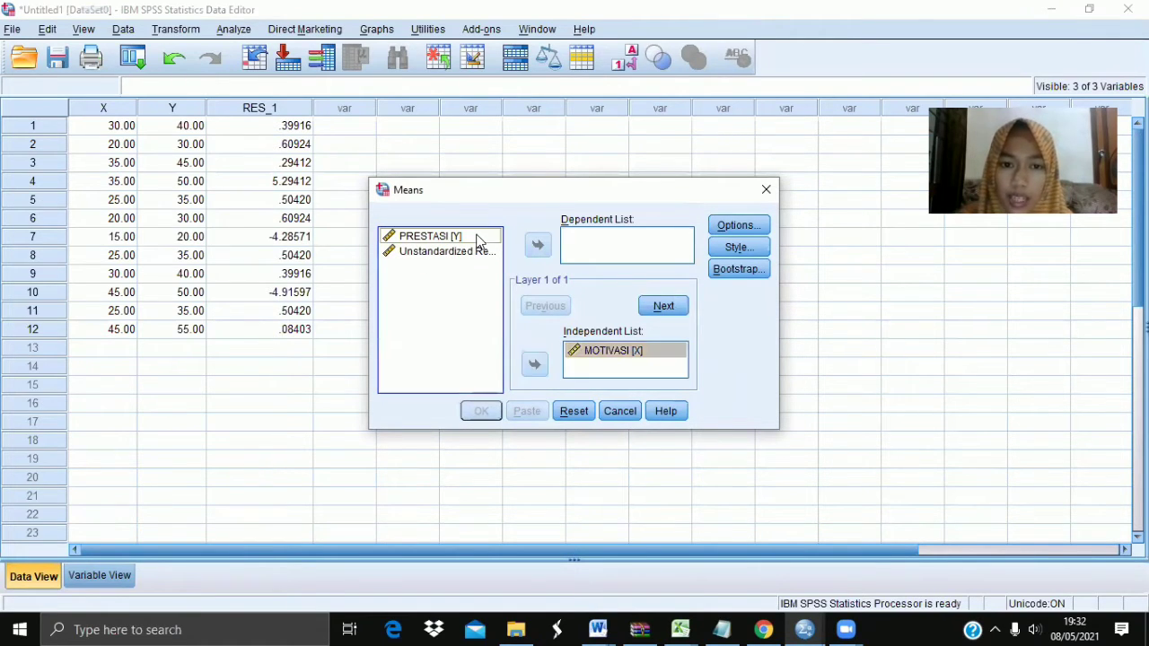
left_click(537, 245)
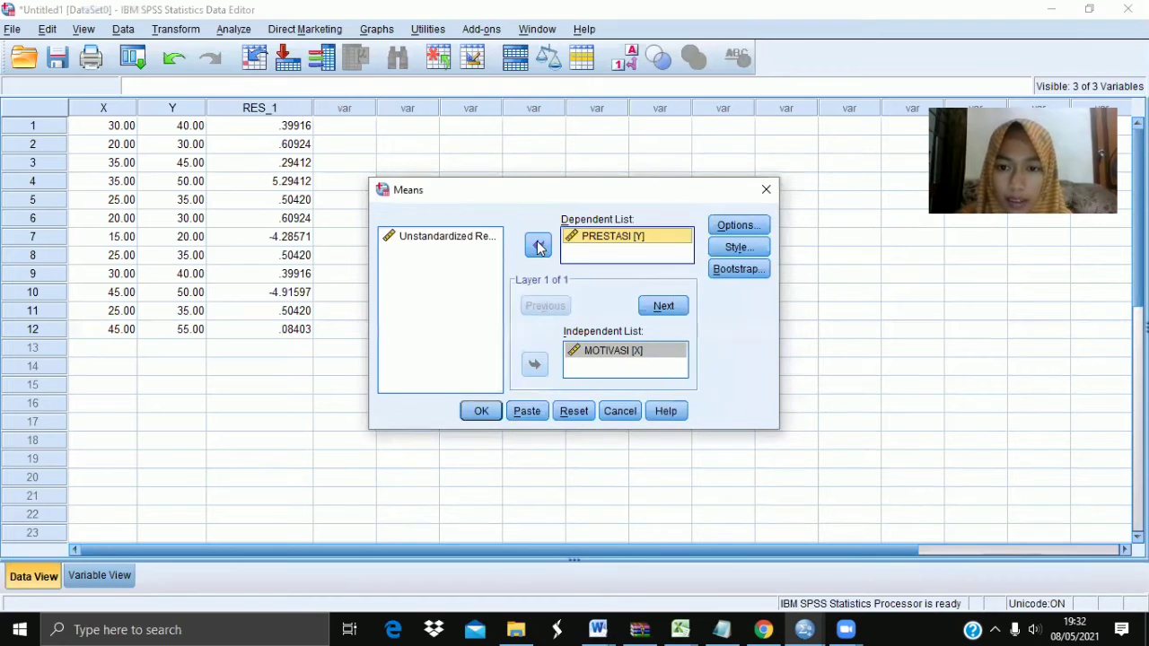
Include the test for linearity in the Means options and run the analysis.
left_click(731, 225)
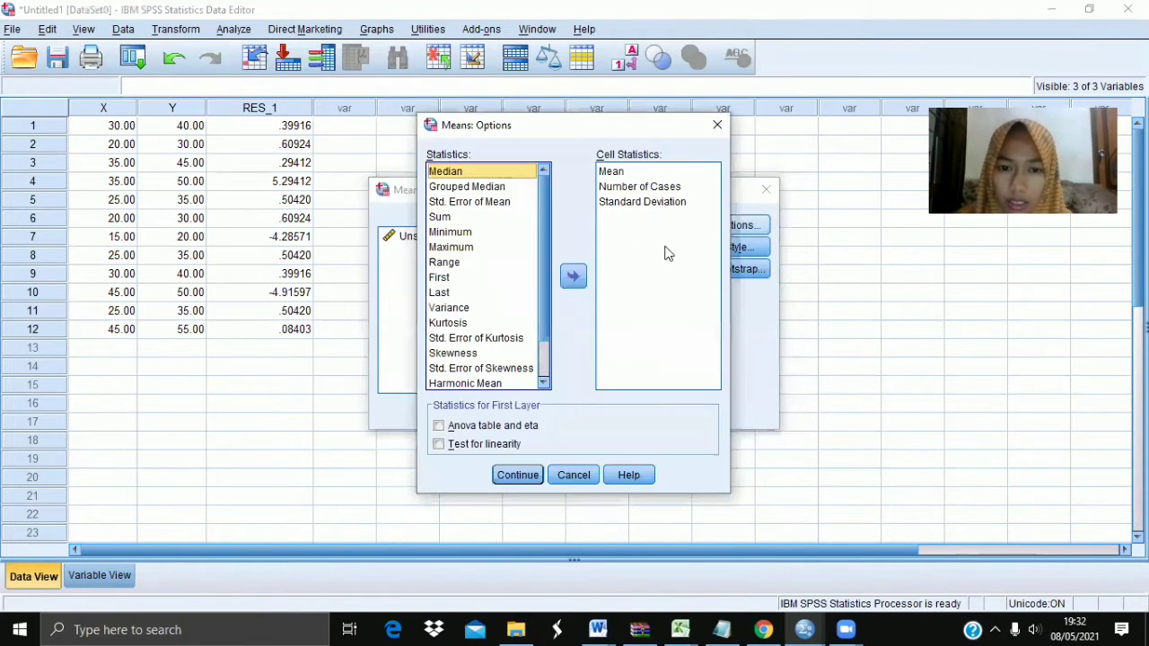
left_click(482, 445)
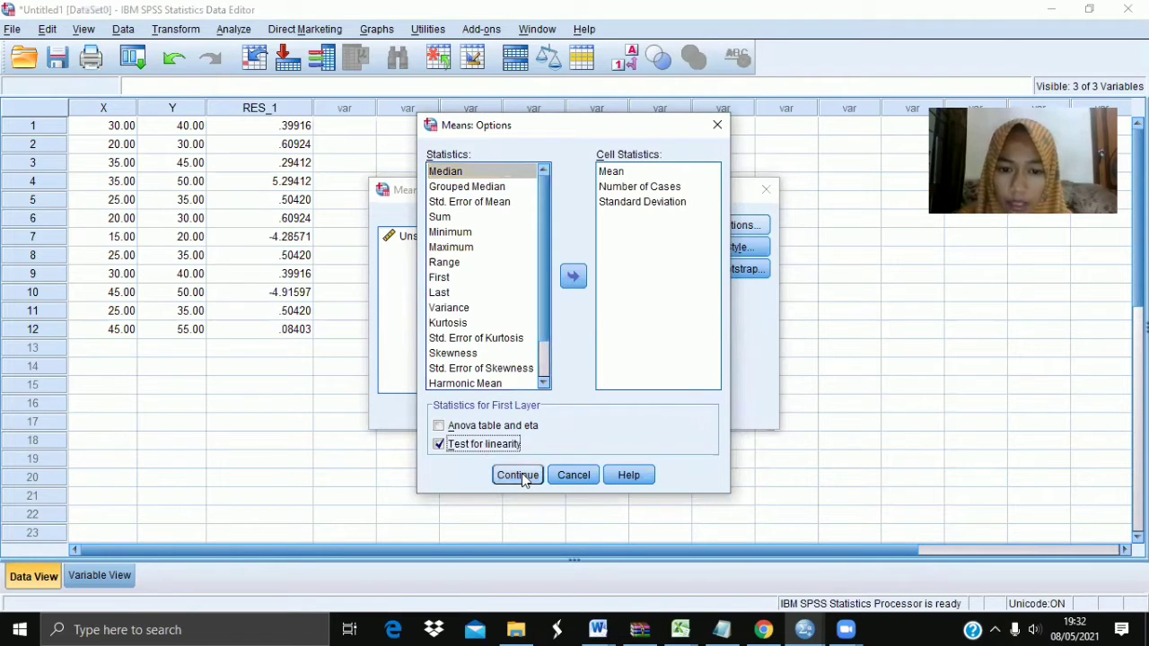
left_click(518, 476)
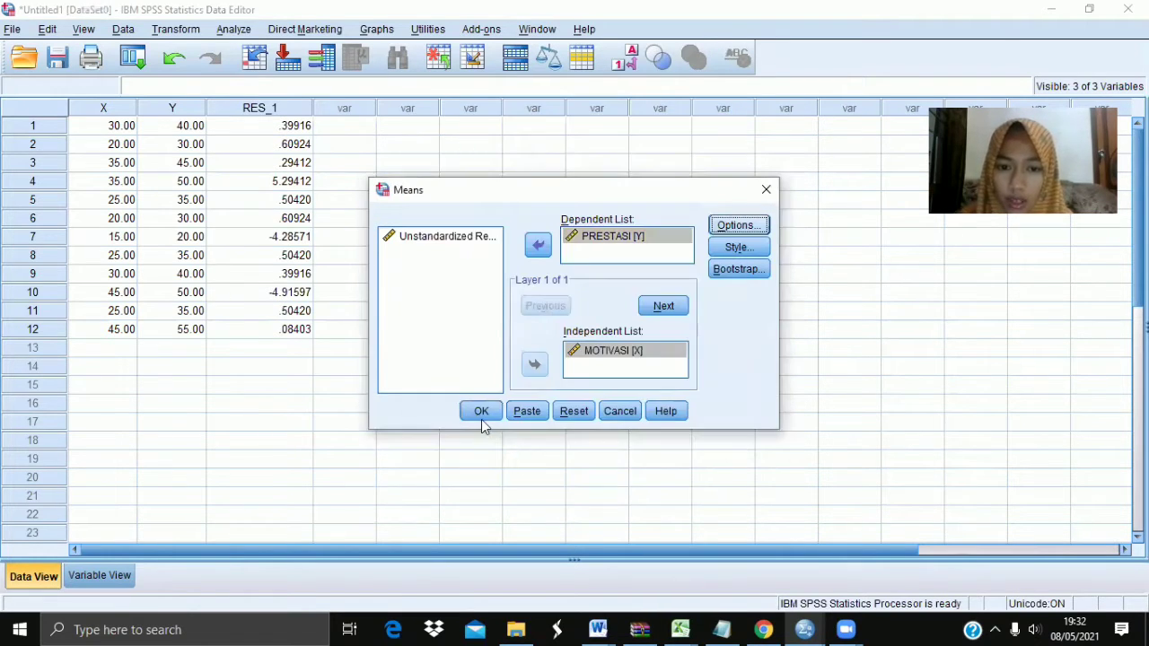
left_click(480, 414)
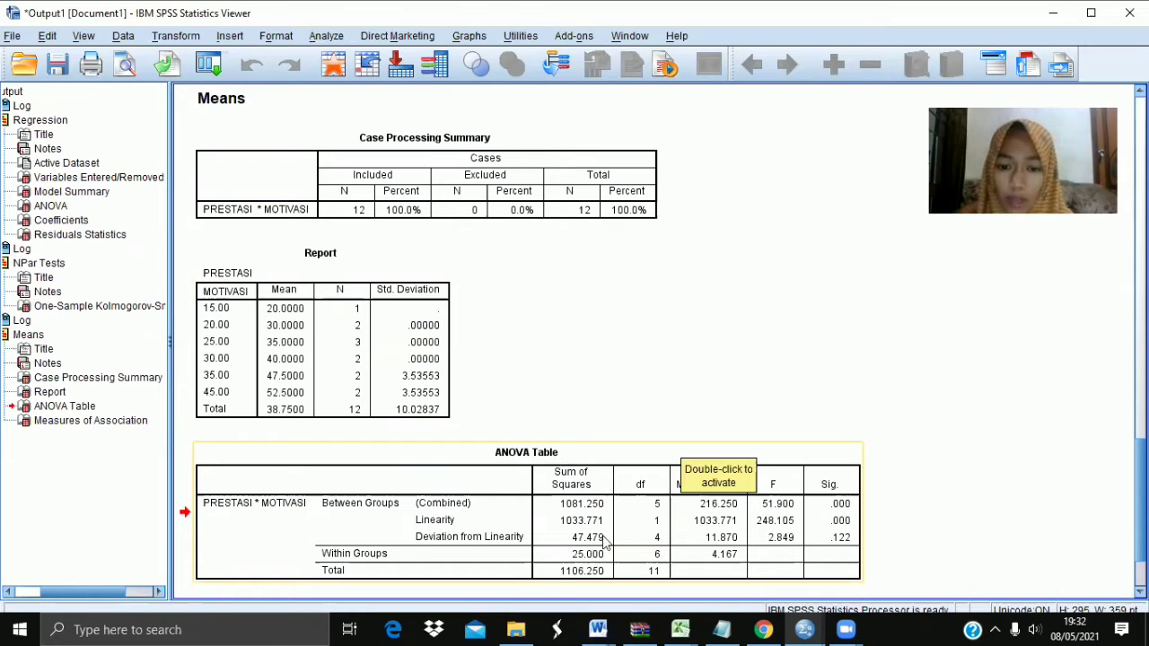
Switch to the Word tutorial document and compare the linearity criteria with the Deviation from Linearity row of its ANOVA Table.
mouse_move(598, 628)
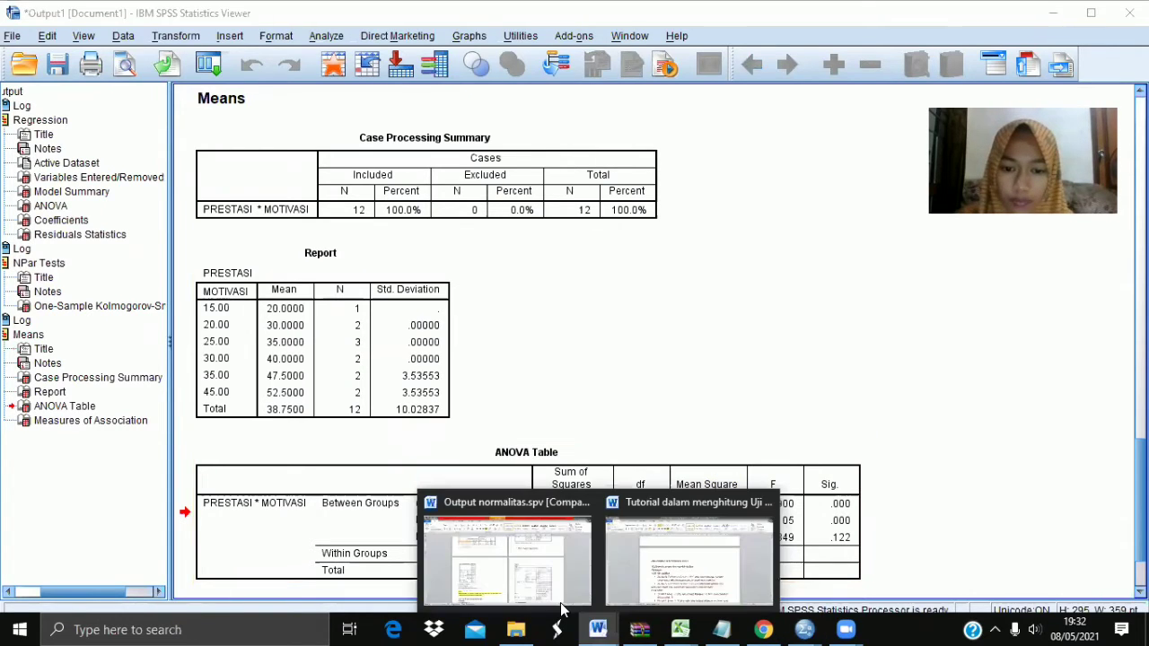
left_click(649, 586)
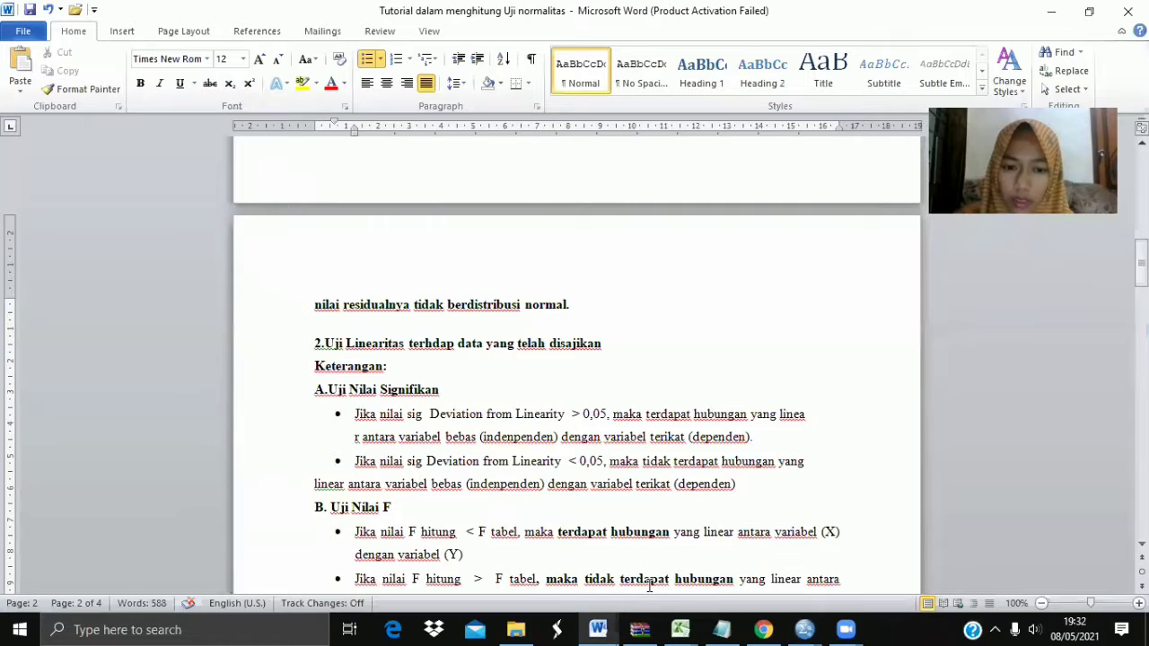
scroll(649, 585, "down", 1)
key("ctrl+v")
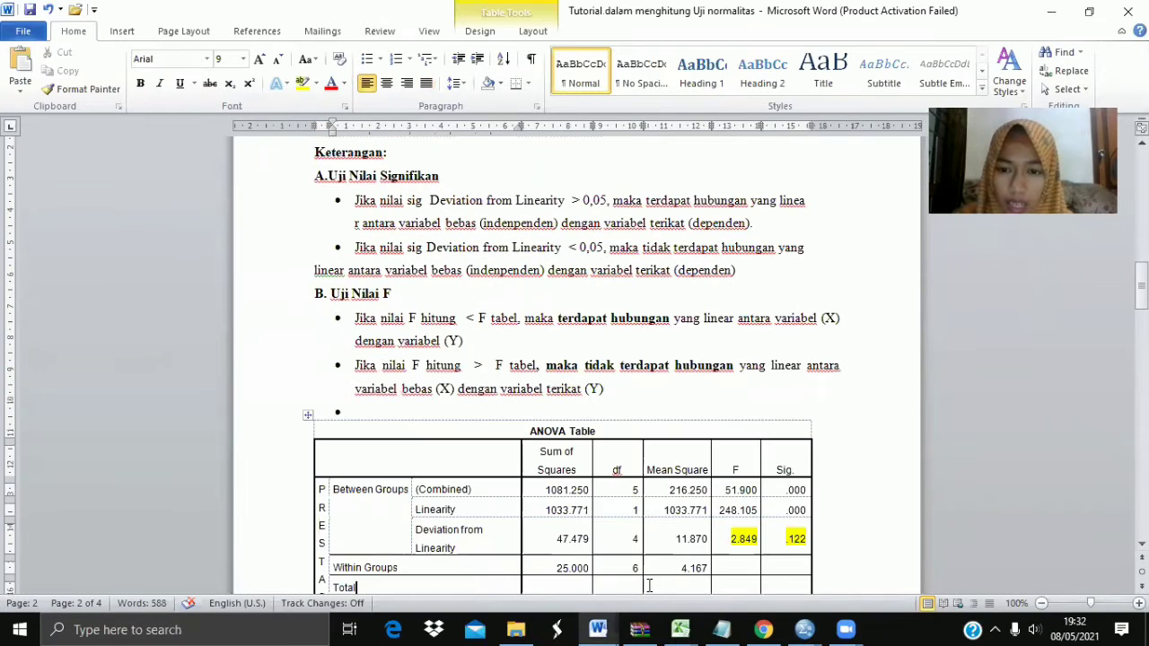
scroll(649, 585, "up", 7)
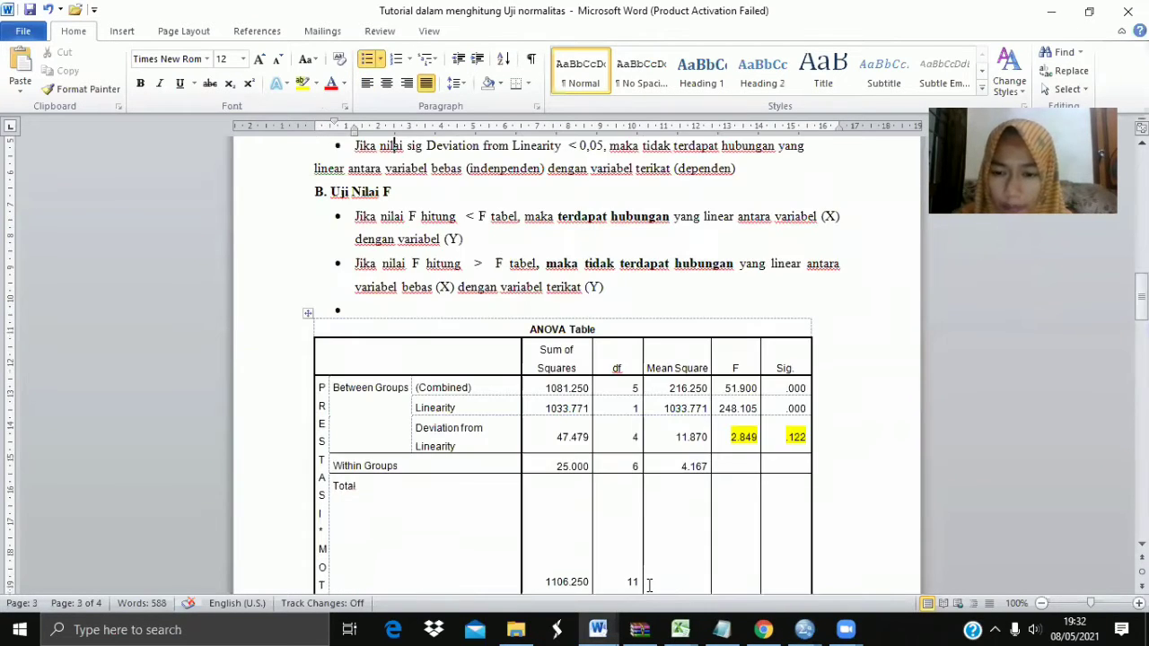
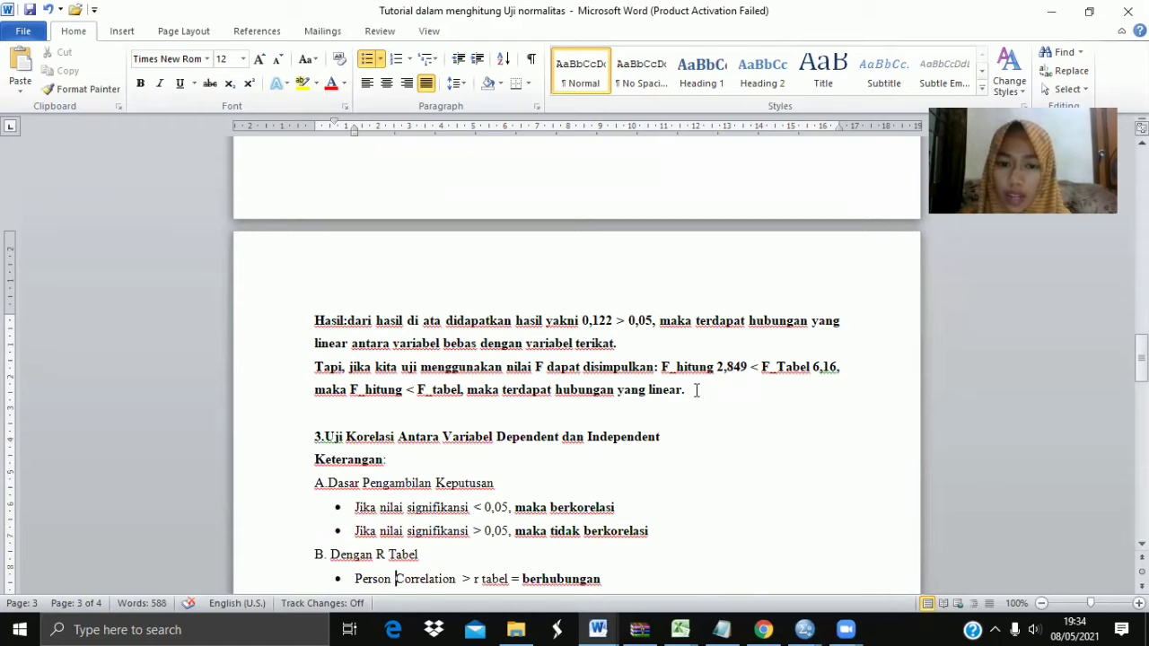
Review the correlation test criteria in section 3 of the document and switch back to the SPSS dataset.
scroll(657, 410, "down", 4)
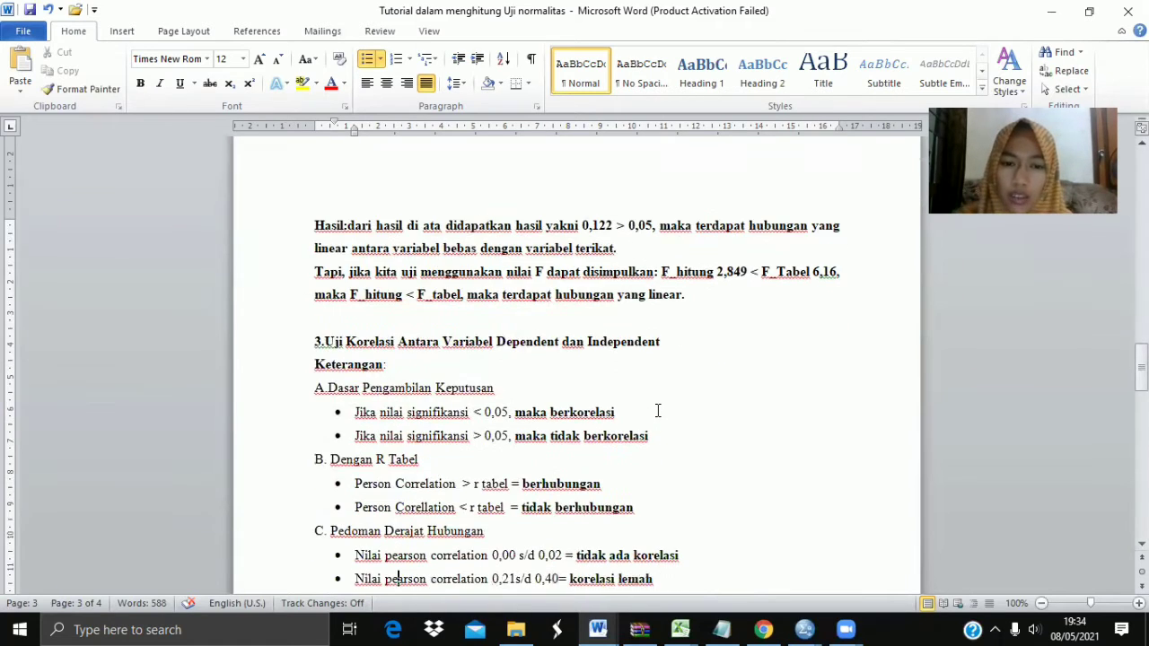
key("Down")
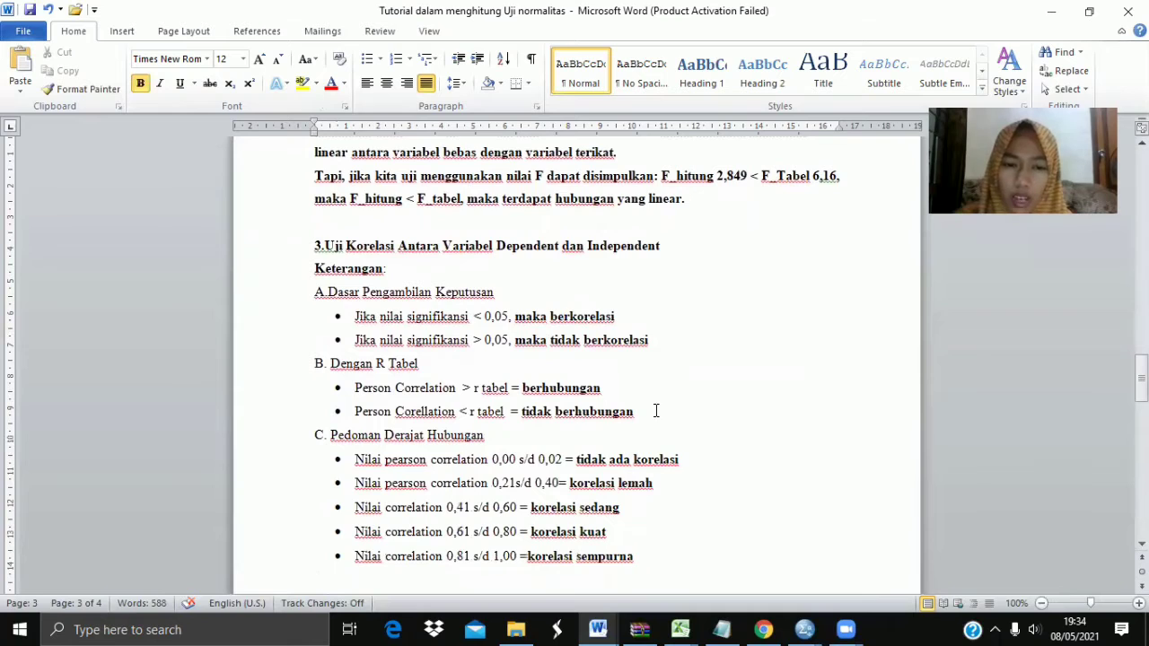
left_click(806, 627)
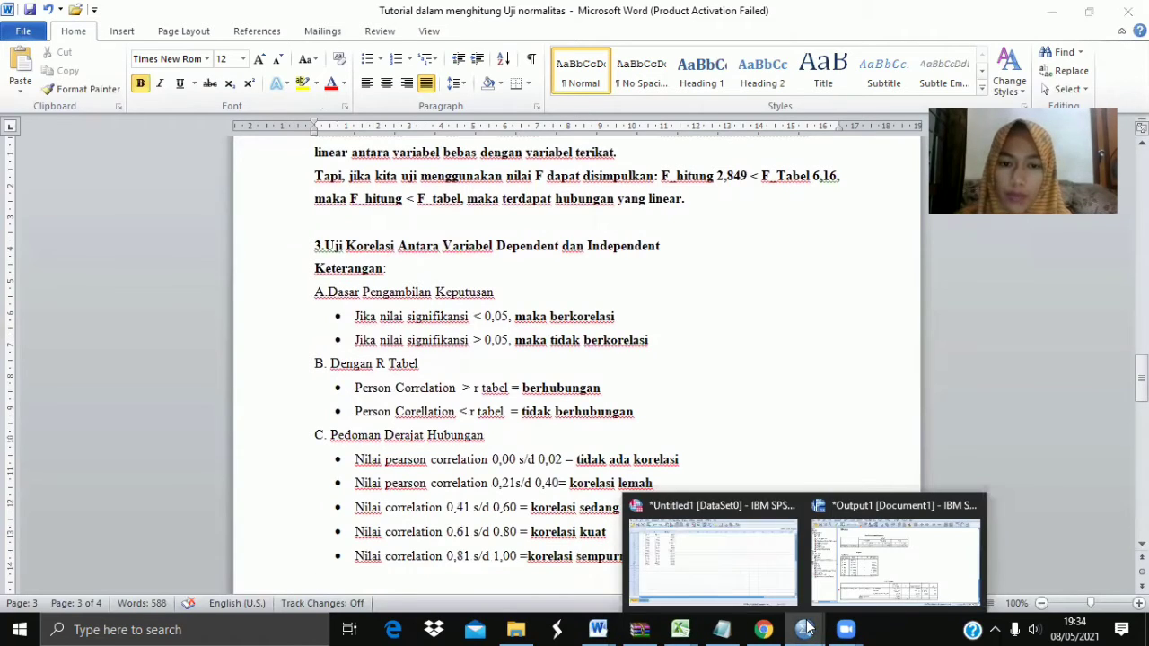
left_click(775, 585)
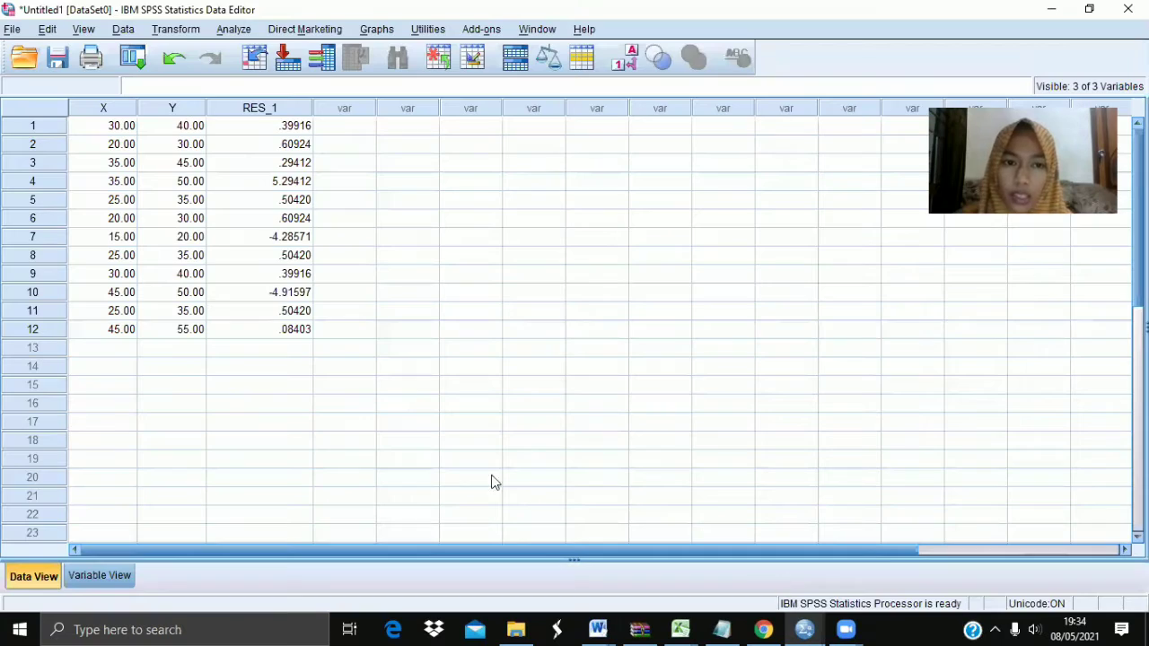
Run a two-tailed Pearson bivariate correlation between MOTIVASI [X] and PRESTASI [Y], flagging significant correlations.
left_click(235, 29)
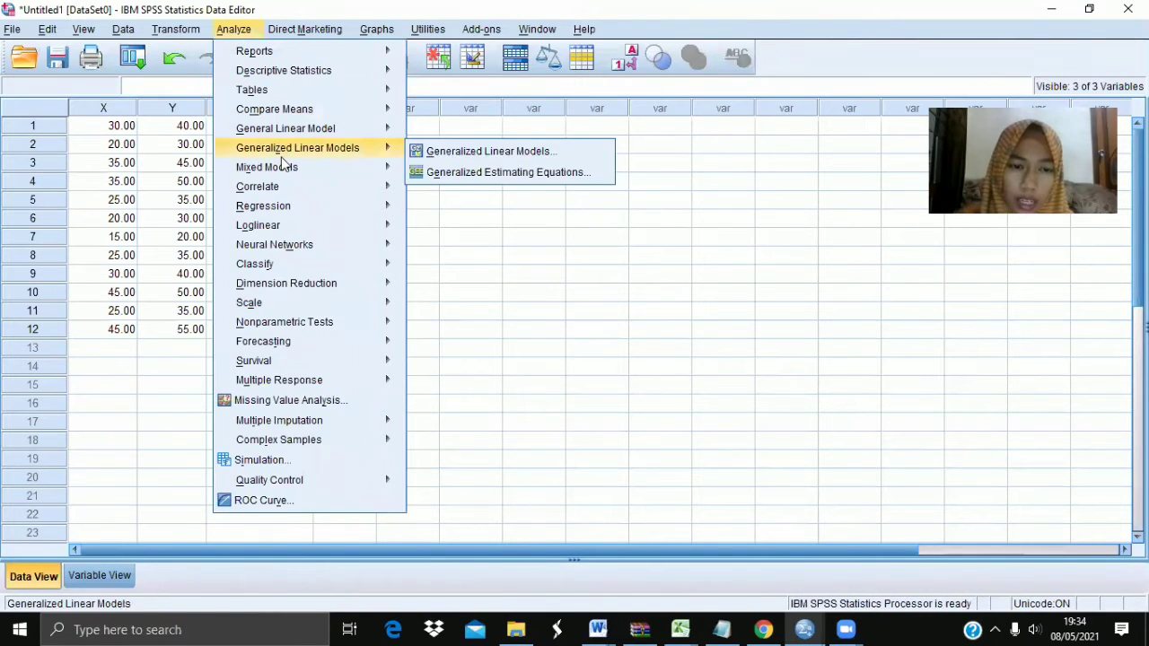
mouse_move(289, 189)
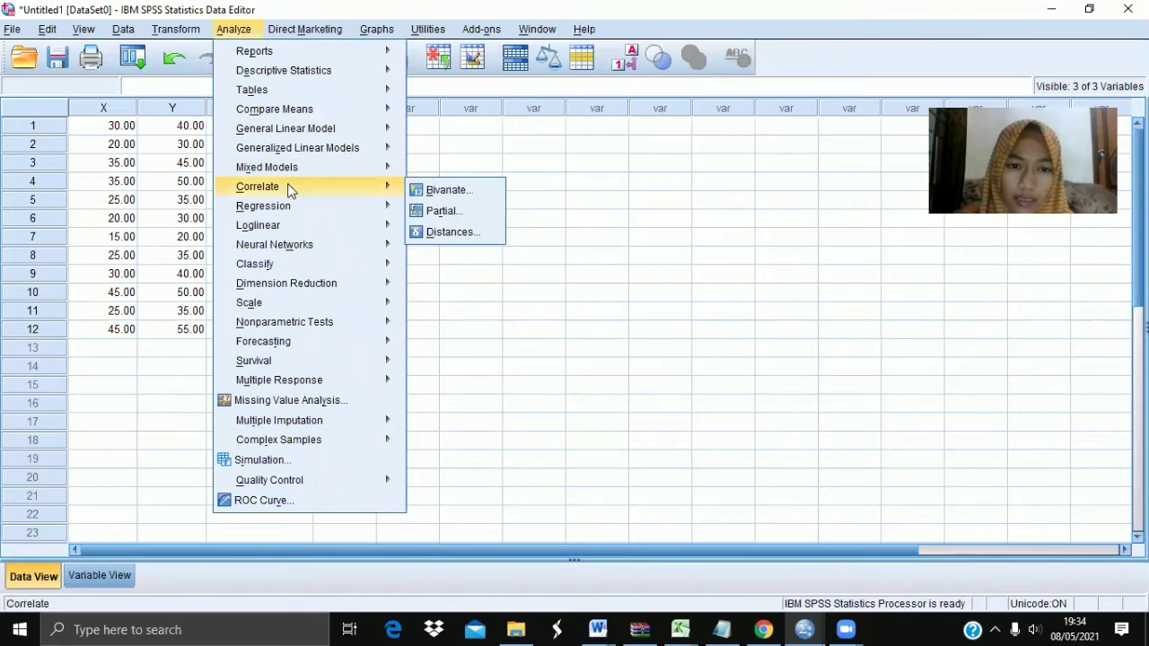
left_click(418, 190)
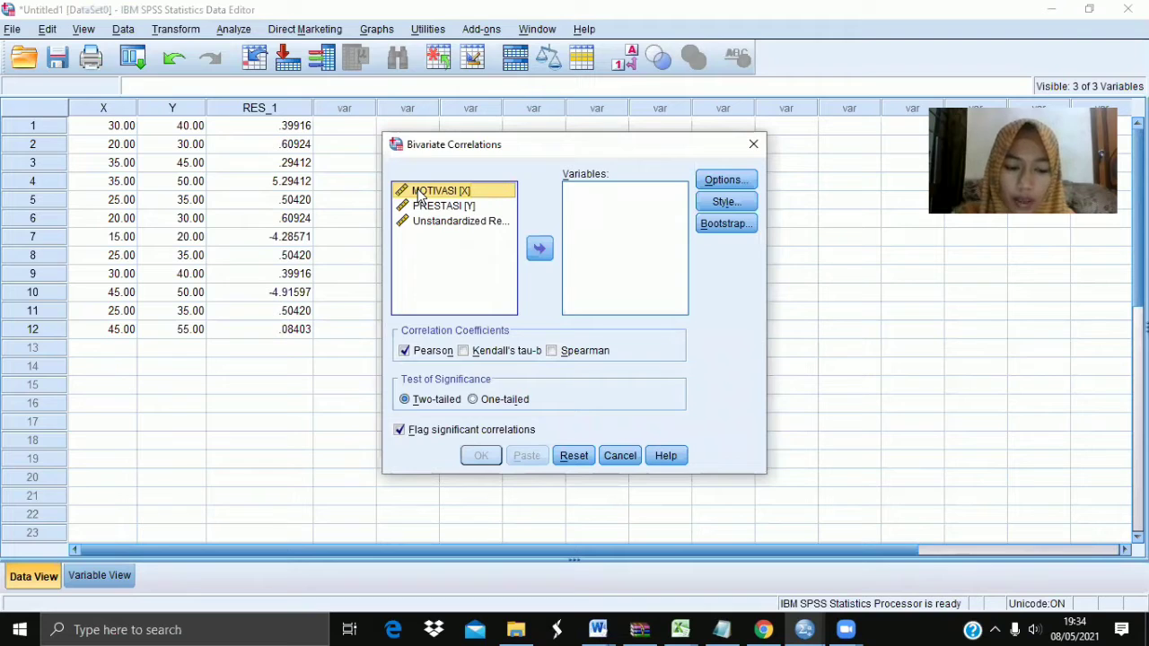
left_click(423, 205, "shift")
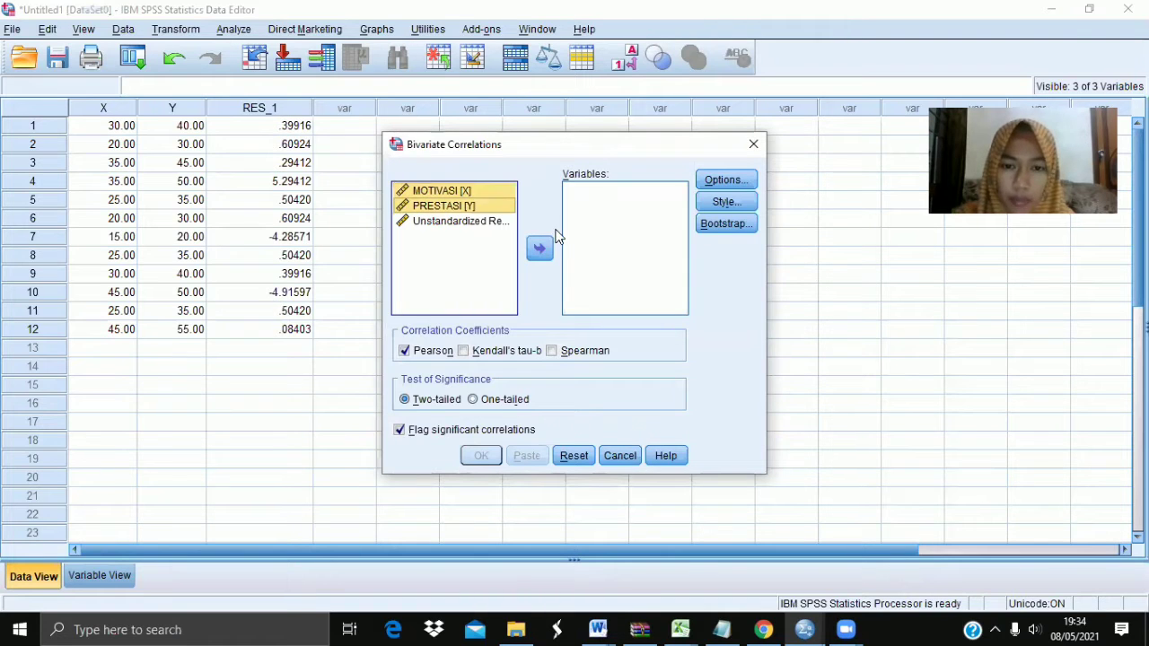
left_click(544, 248)
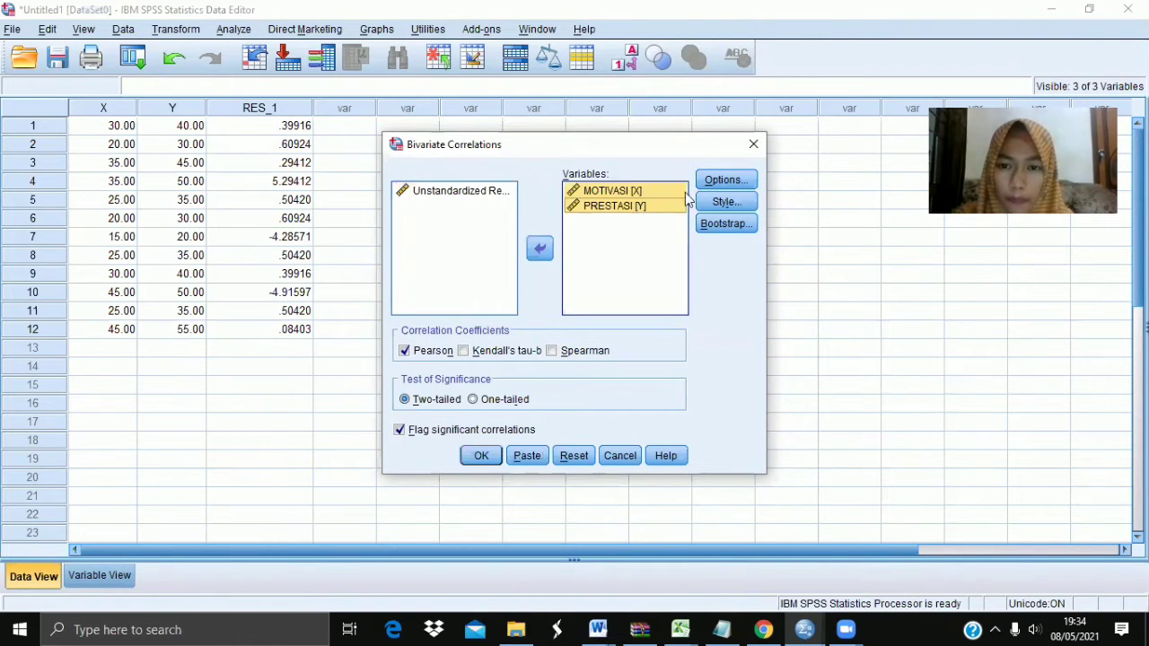
left_click(726, 201)
key("Escape")
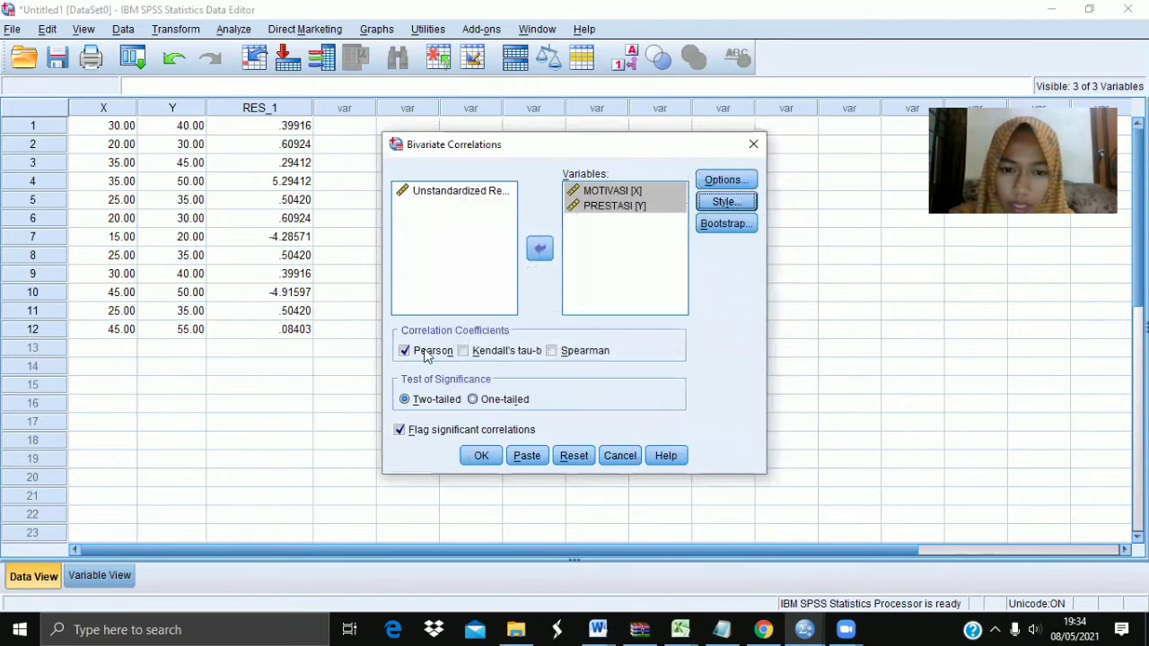
left_click(480, 457)
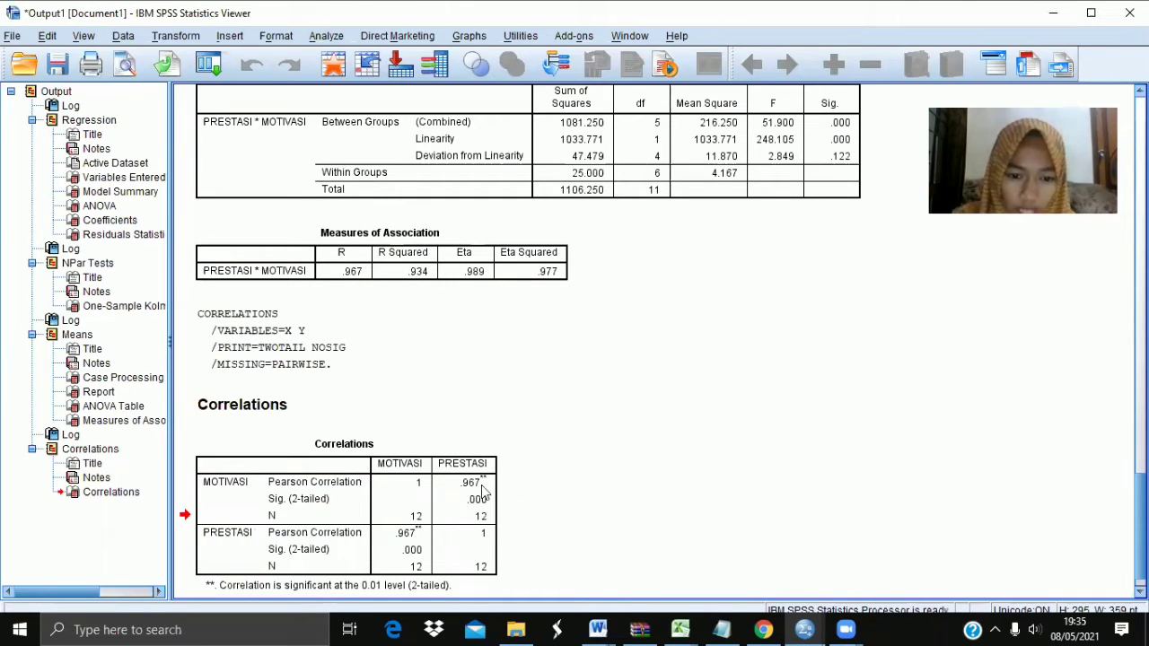
Switch to the Word tutorial document and compare the section 3 correlation criteria with its Correlations table.
left_click(428, 473)
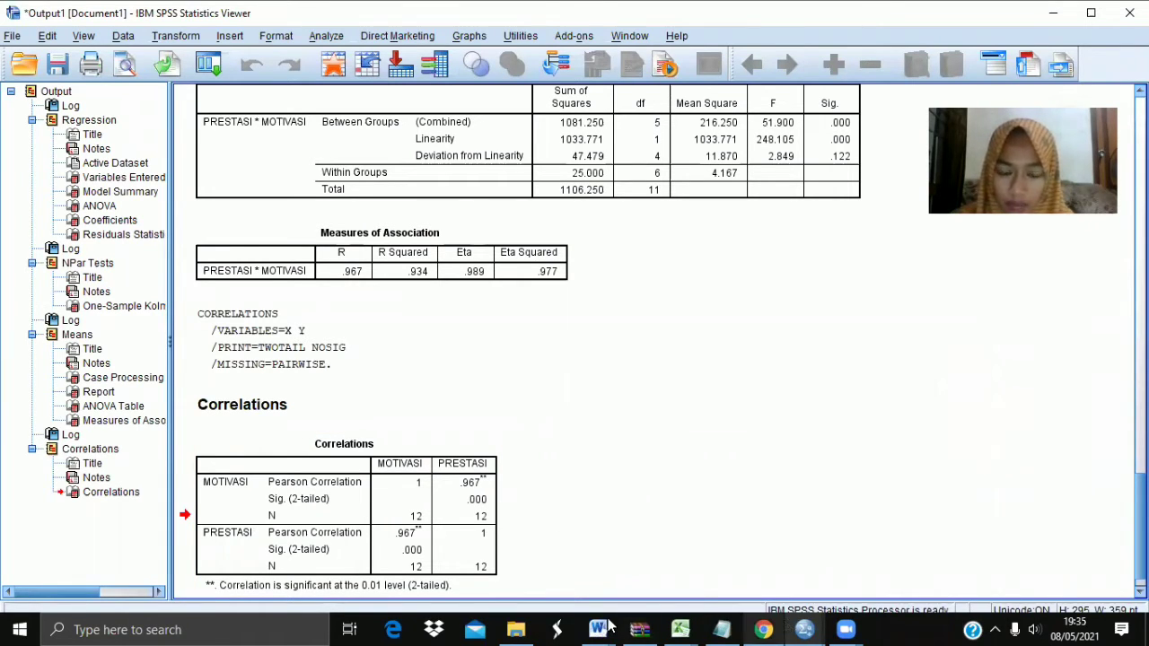
mouse_move(606, 629)
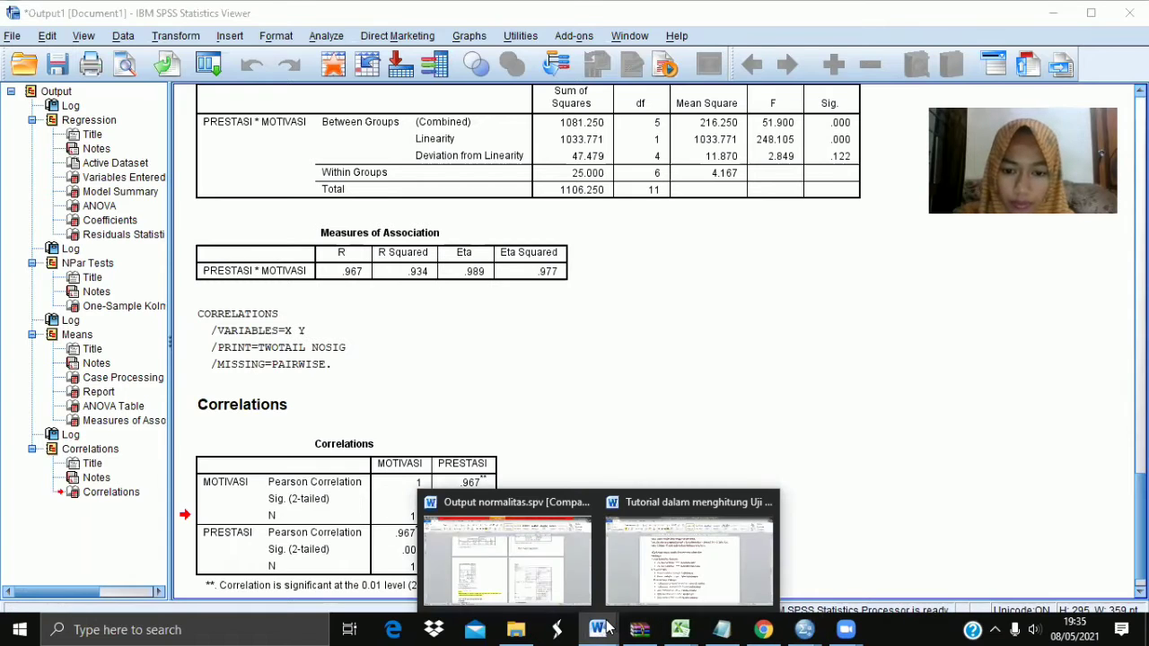
left_click(721, 578)
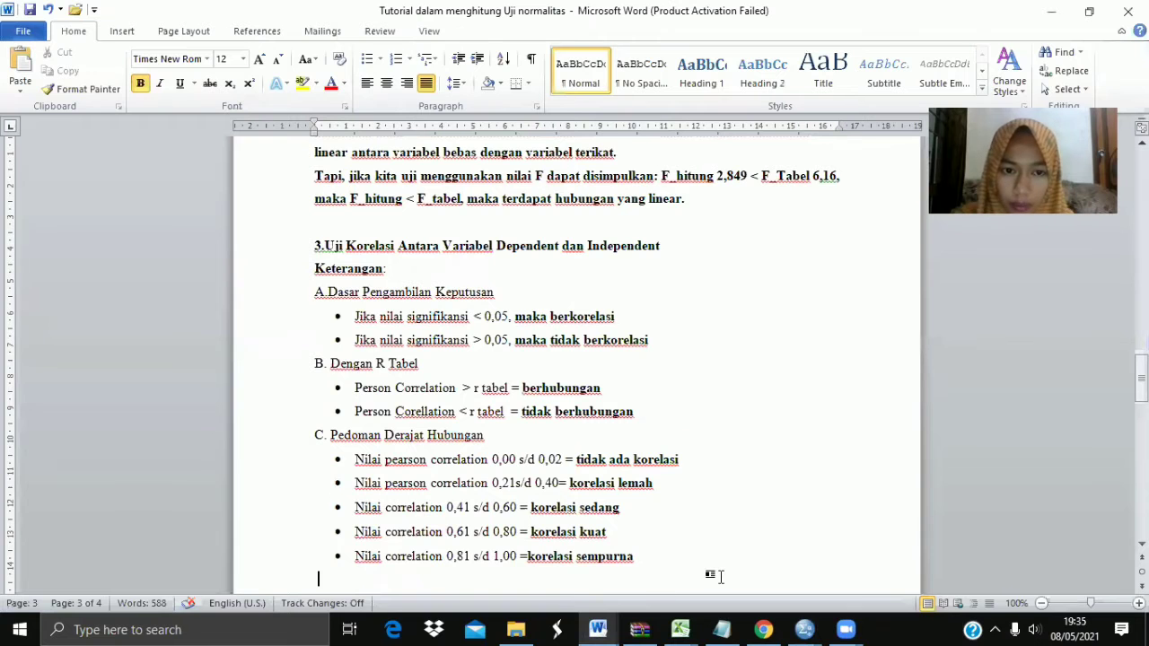
key("ctrl+v")
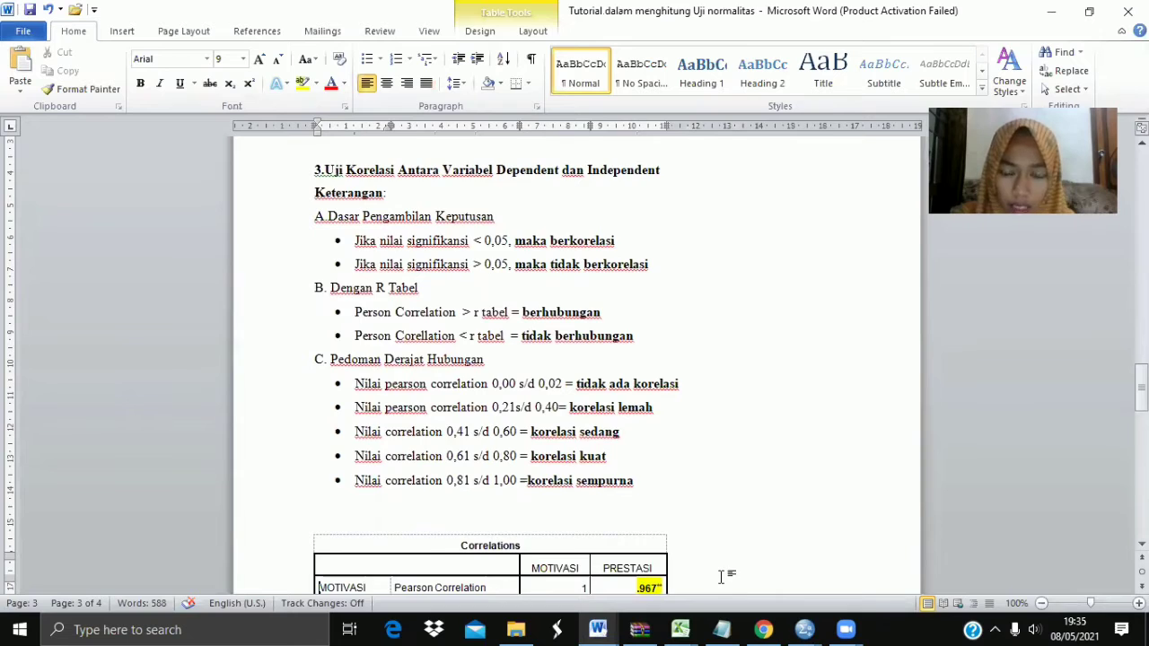
key("Down")
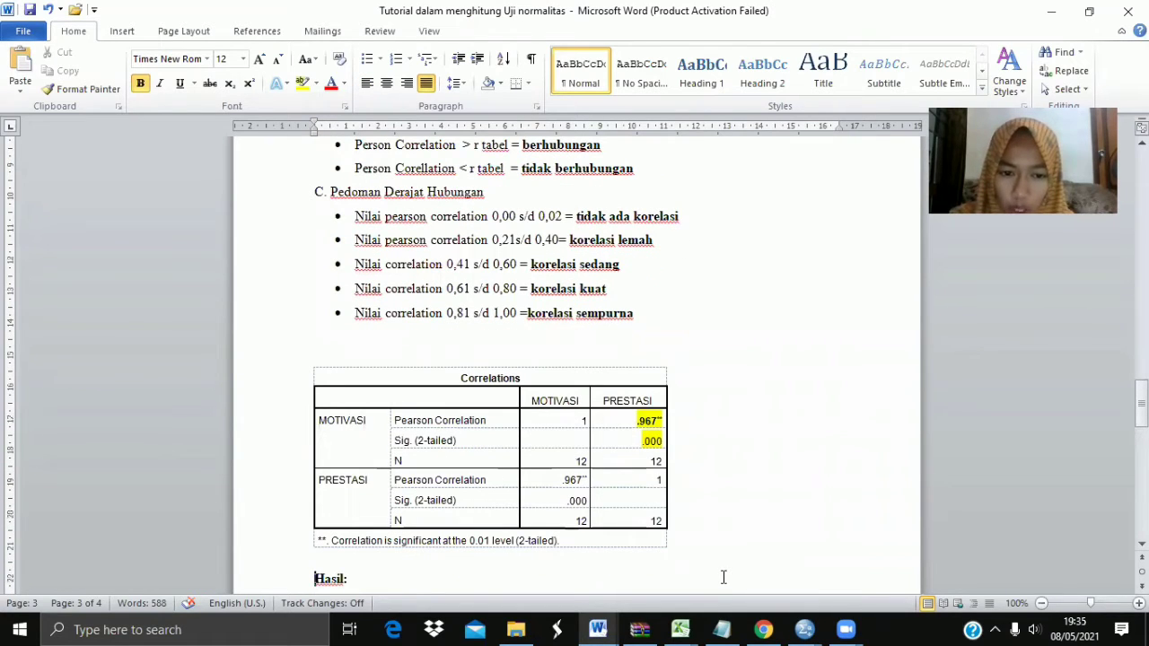
key("Up")
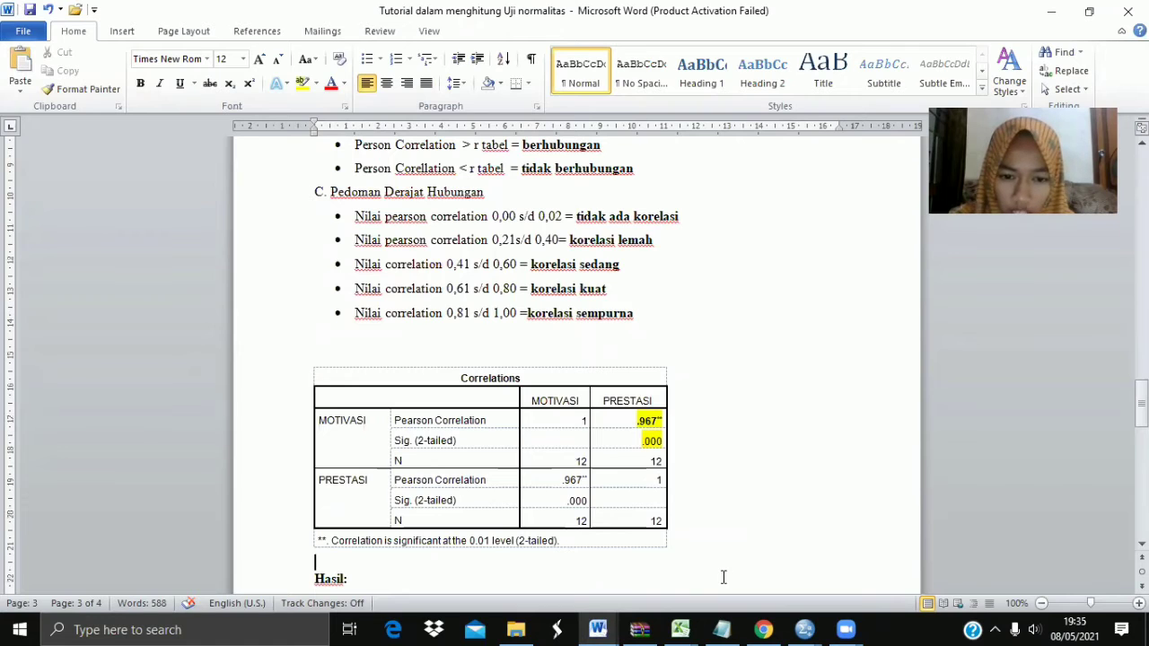
key("Down")
key("Down")
key("Down")
key("Down")
key("Down")
key("Down")
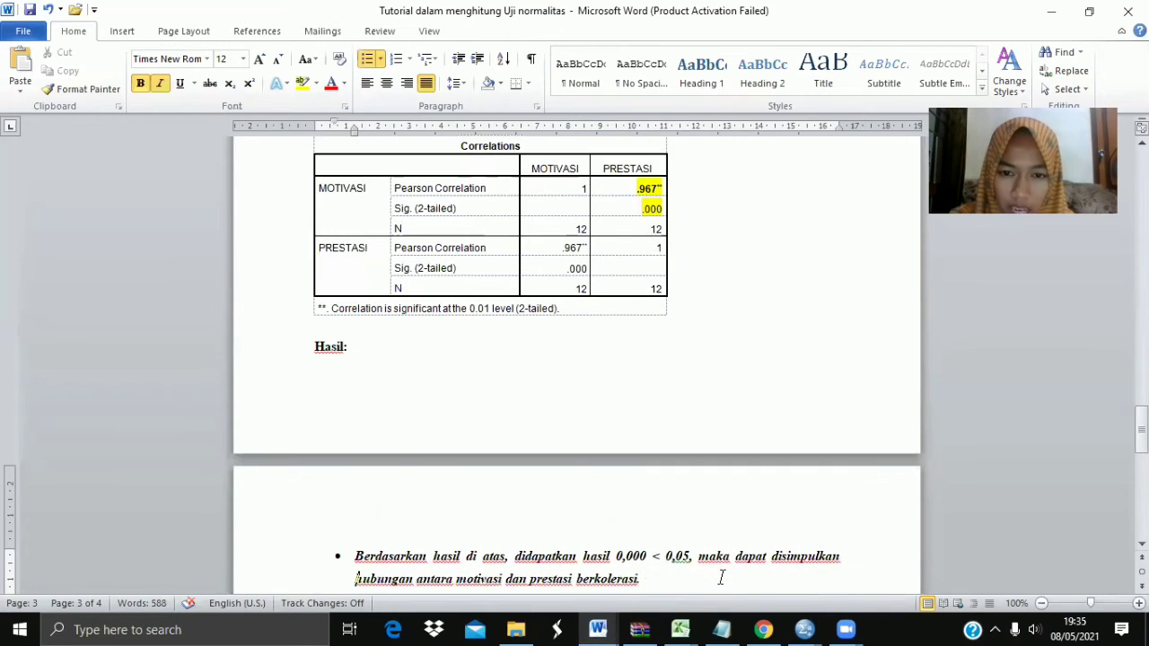
key("Up")
key("Up")
key("Up")
key("Up")
key("Up")
key("Up")
key("Up")
key("Up")
key("Up")
key("Up")
key("Up")
key("Up")
key("Up")
key("Up")
key("Up")
key("Up")
key("Up")
key("Up")
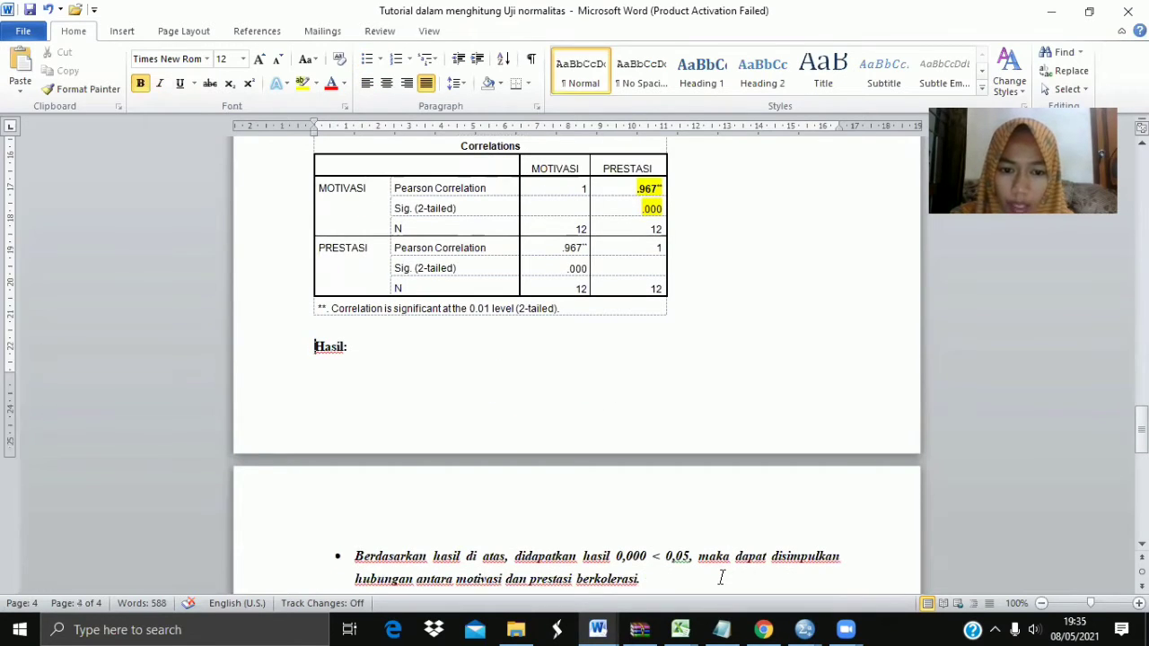
key("Up")
key("Up")
key("Up")
key("Up")
key("Up")
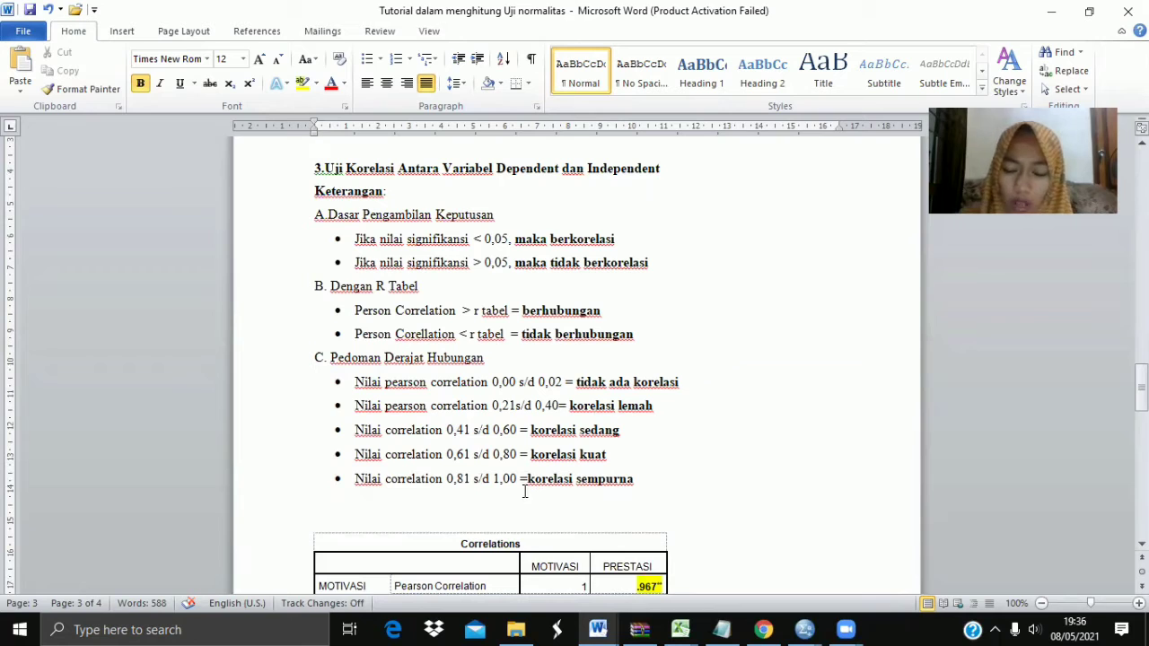
Review the Correlations table and the written conclusions under Hasil in section 3 against the correlation criteria.
key("Down")
key("Down")
key("Down")
key("Down")
key("Down")
key("Down")
key("Down")
key("Down")
key("Down")
key("Down")
key("Down")
key("Down")
key("Down")
key("Down")
key("Down")
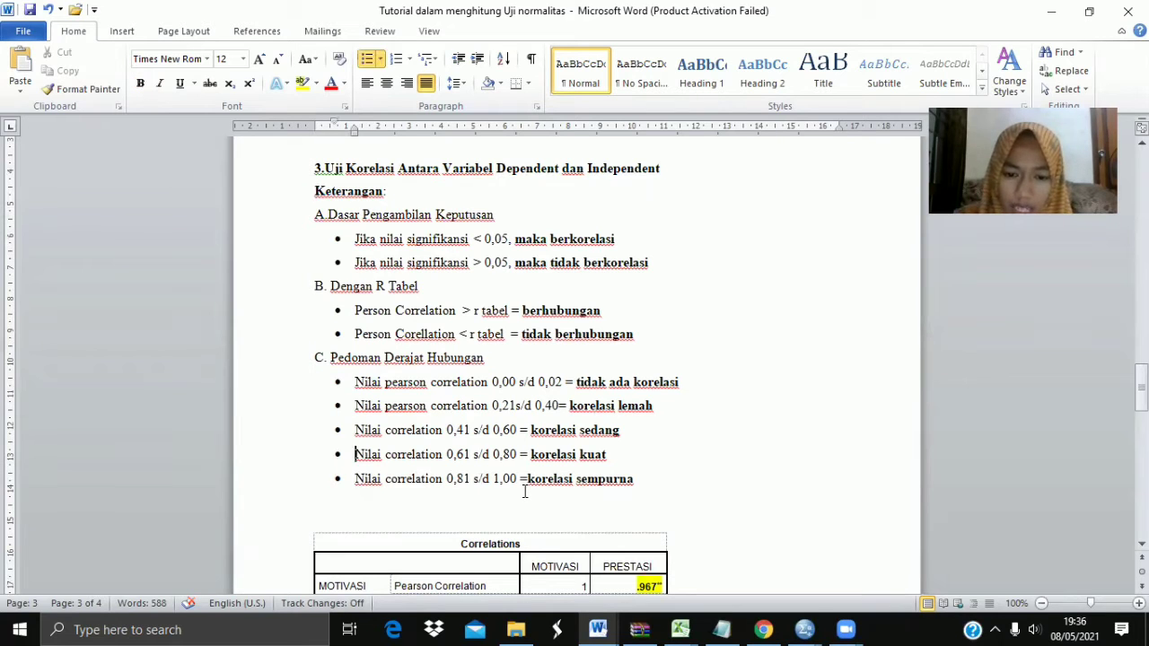
key("Down")
key("Down")
key("Down")
key("Down")
key("Down")
key("Down")
key("Down")
key("Down")
key("Down")
key("Down")
key("Down")
key("Down")
key("Down")
key("Down")
key("Down")
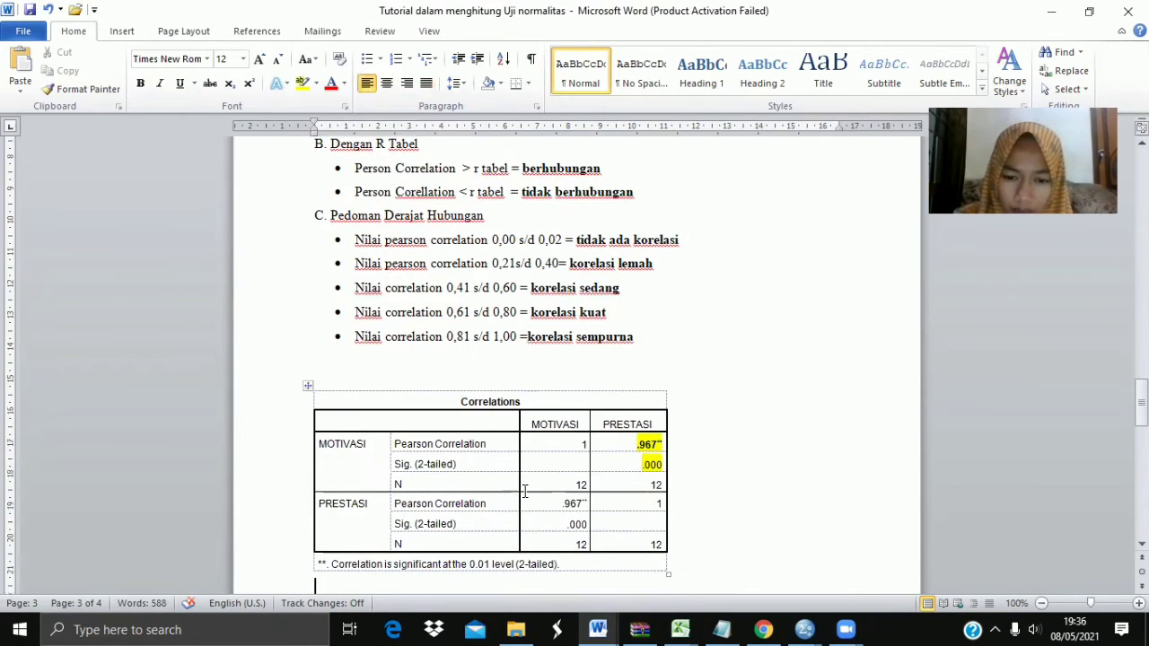
key("Down")
key("Down")
key("Down")
key("Down")
key("Down")
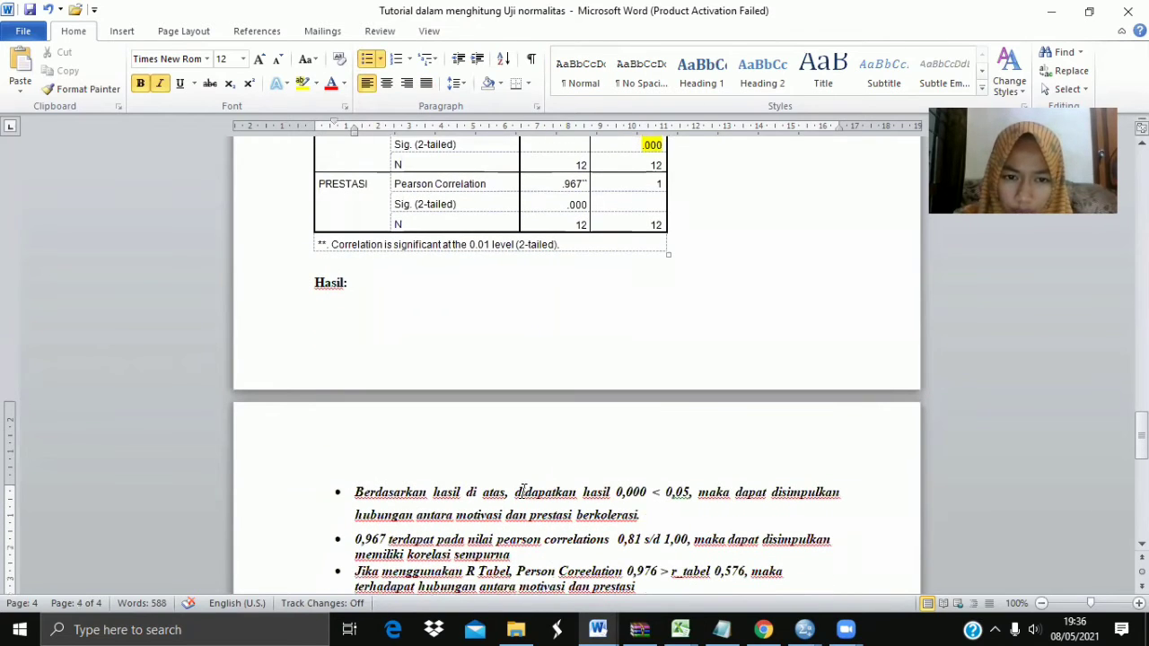
key("Up")
key("Up")
key("Up")
key("Up")
key("Up")
key("Up")
key("Up")
key("Up")
key("Up")
key("Up")
key("Up")
key("Up")
key("Up")
key("Up")
key("Up")
key("Up")
key("Up")
key("Up")
key("Up")
key("Up")
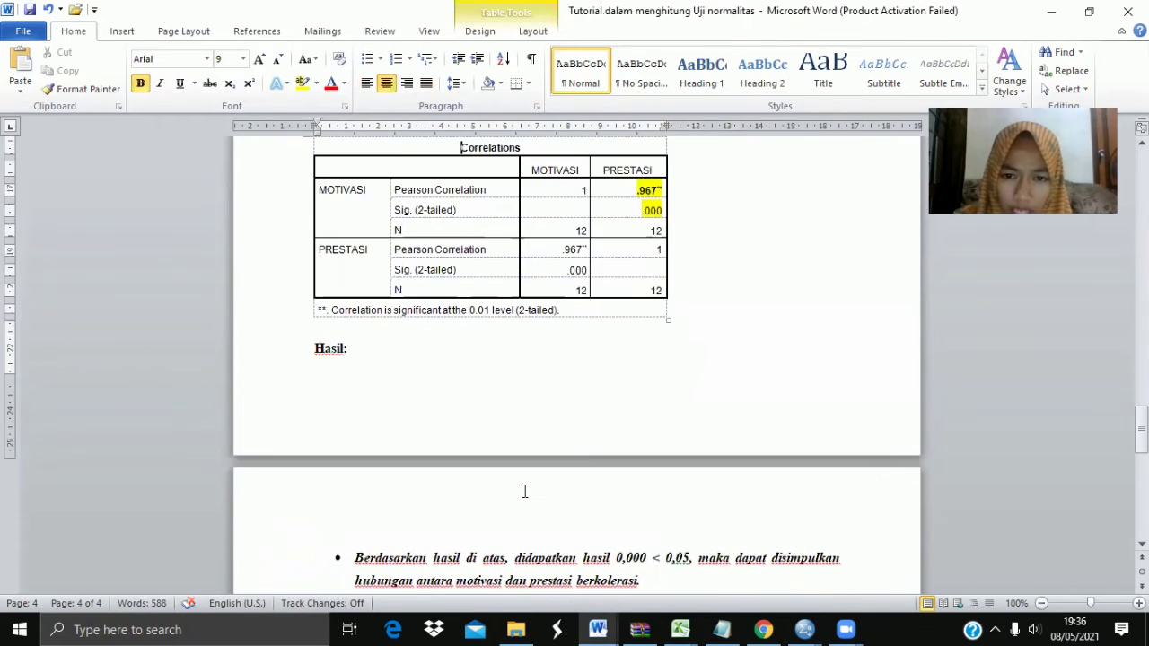
key("Down")
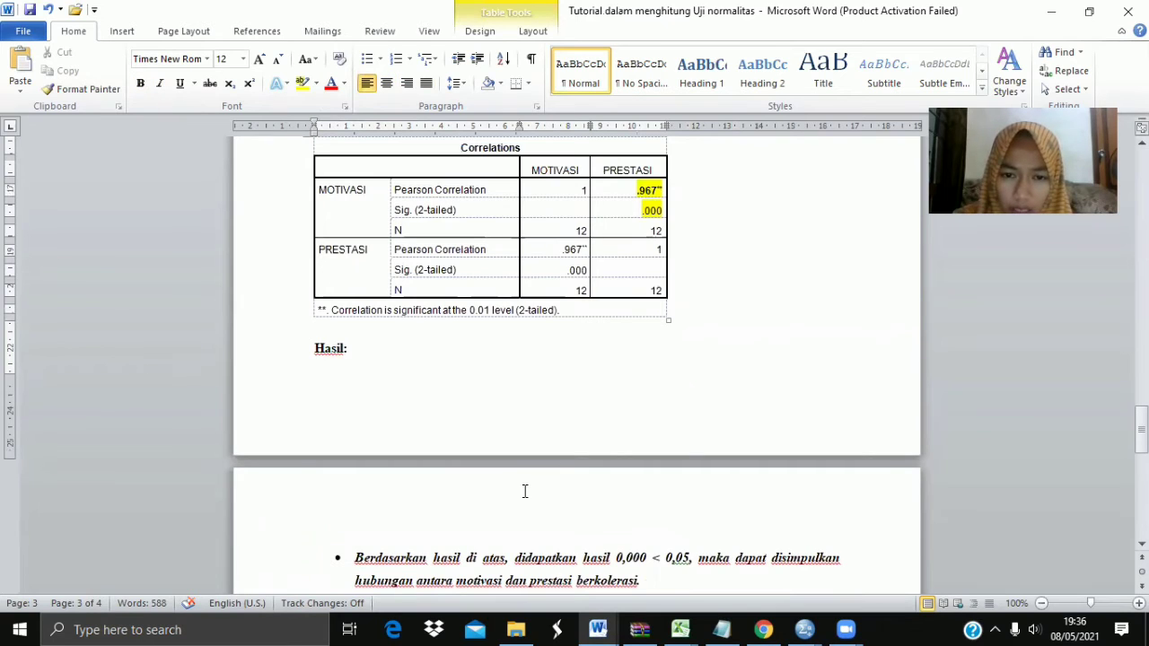
key("Down")
key("Down")
key("Down")
key("Down")
key("Down")
key("Down")
key("Down")
key("Down")
key("Down")
key("Down")
key("Down")
key("Down")
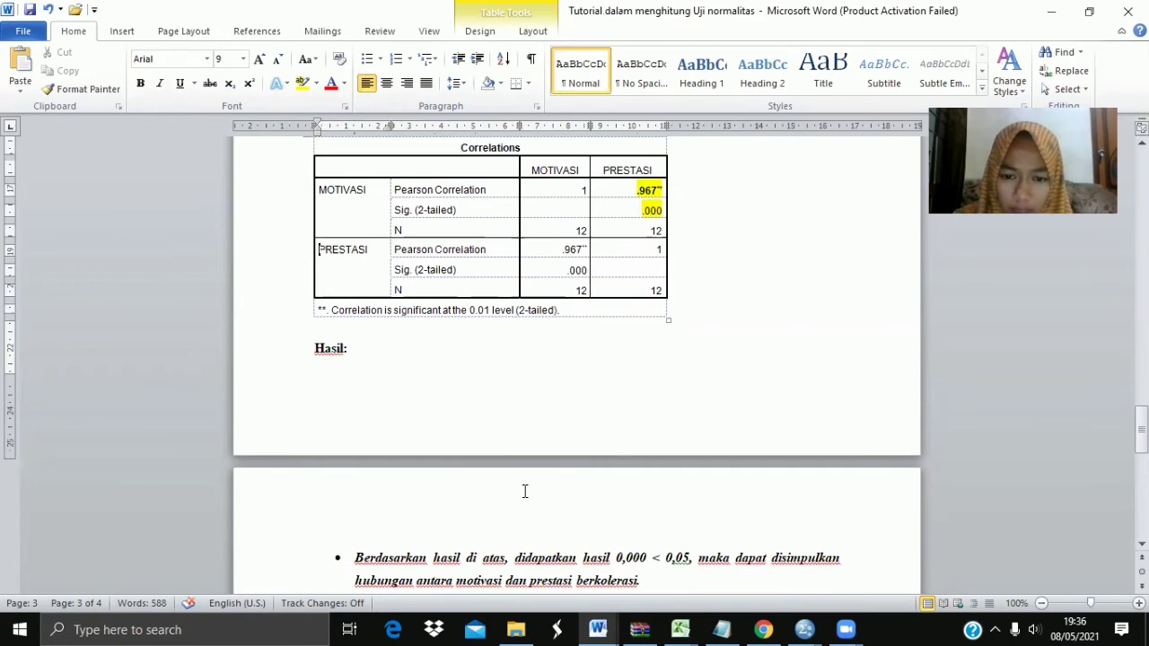
key("Down")
key("Down")
key("Down")
key("Down")
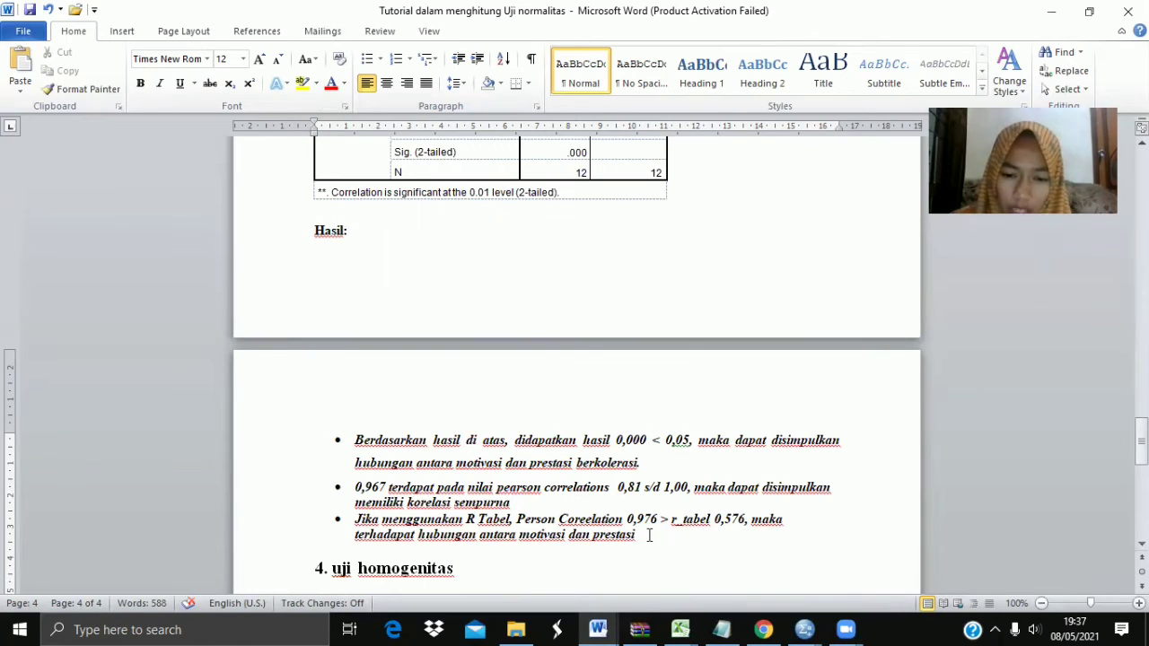
Examine the decision criteria and the Test of Homogeneity of Variances table in section 4, uji homogenitas.
key("Down")
key("Down")
key("Down")
key("Down")
key("Down")
key("Down")
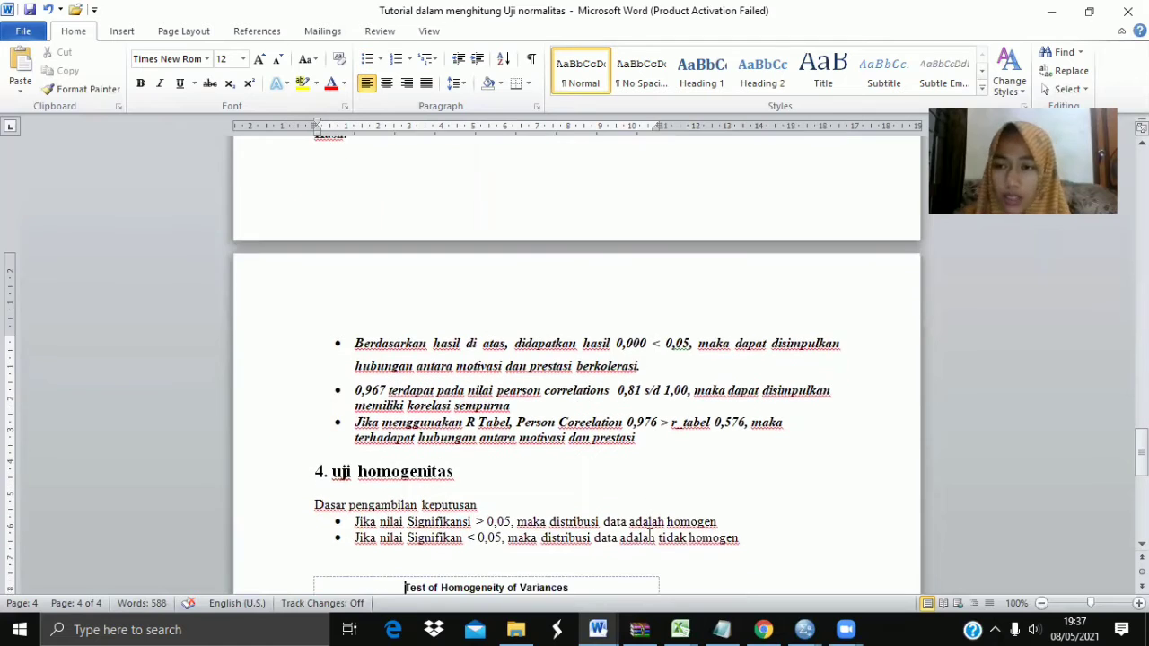
key("Down")
key("Down")
key("Down")
key("Down")
key("Down")
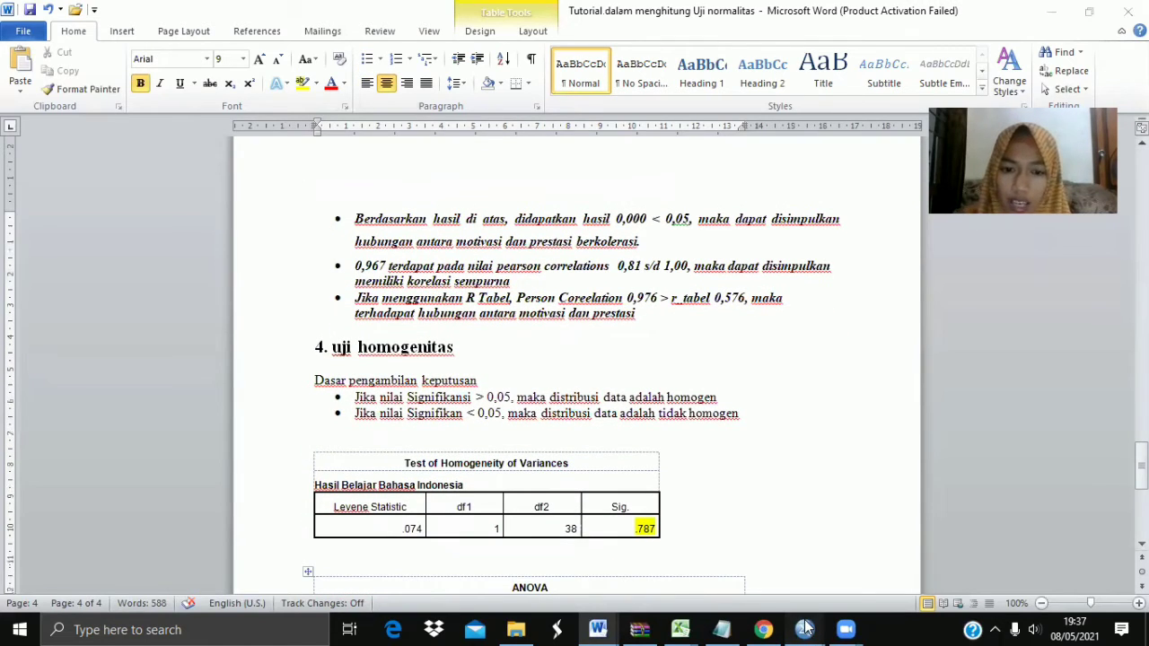
Check the source data in the Excel workbook excel 1, and return to the SPSS dataset.
mouse_move(806, 628)
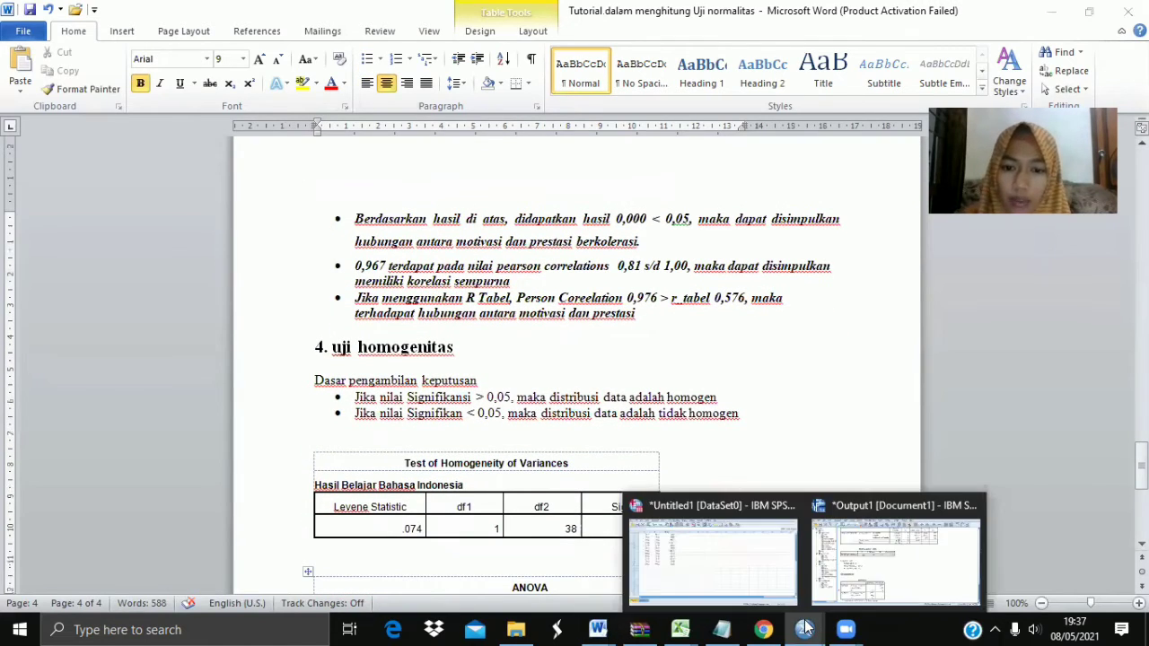
left_click(783, 579)
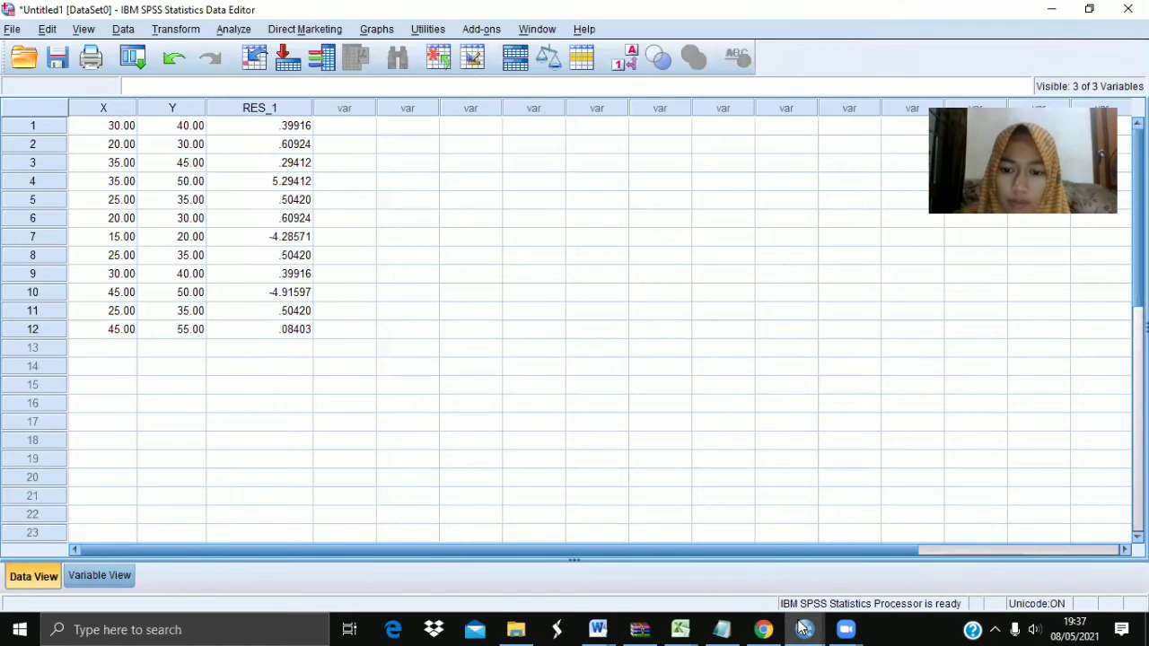
mouse_move(803, 628)
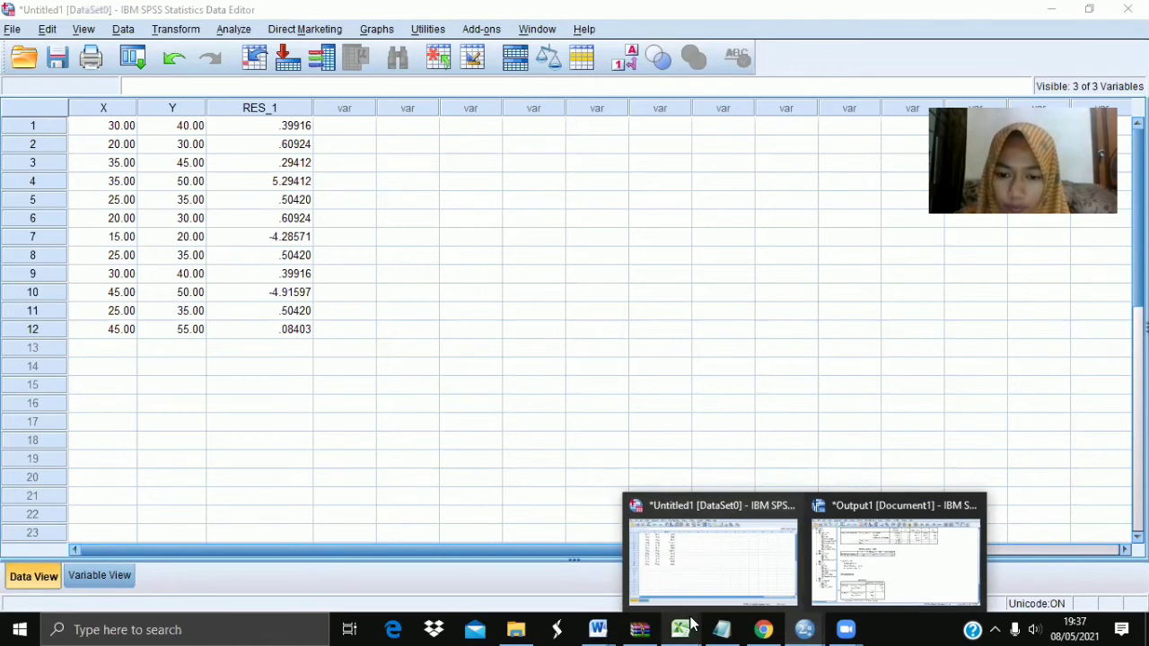
mouse_move(691, 627)
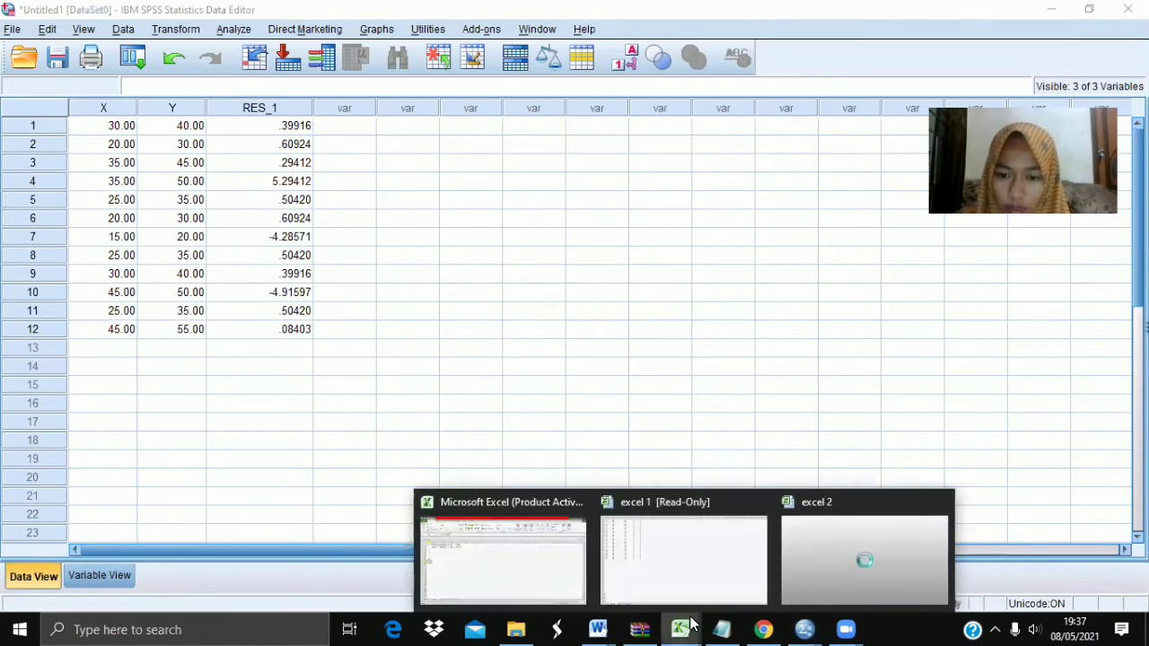
left_click(704, 569)
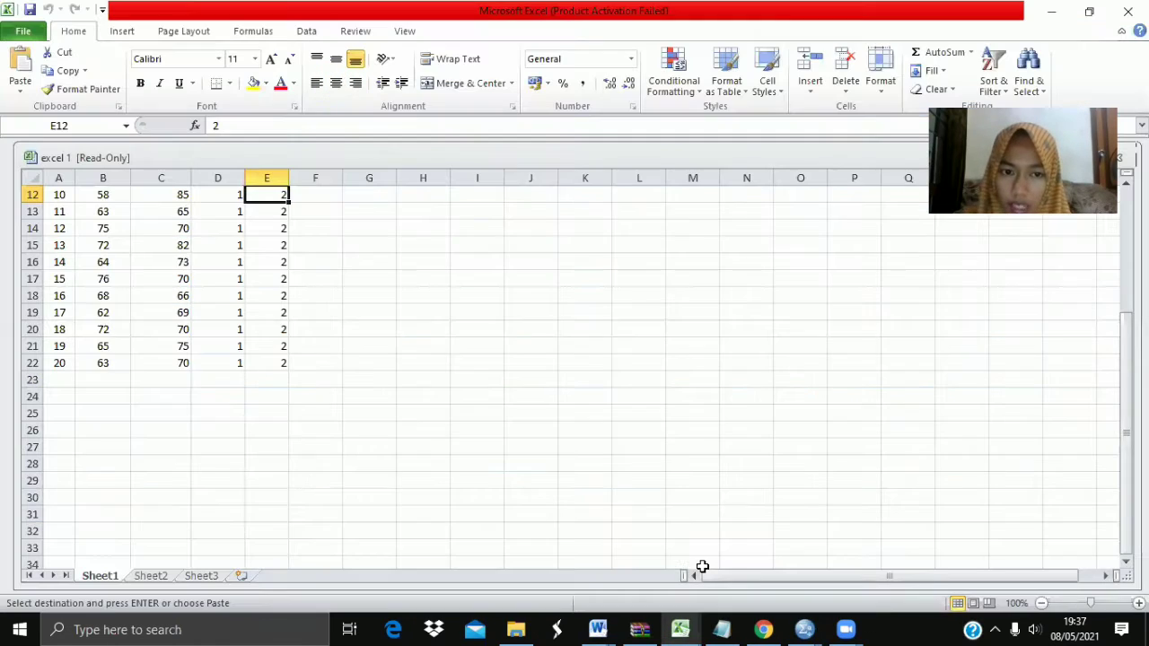
left_click(804, 628)
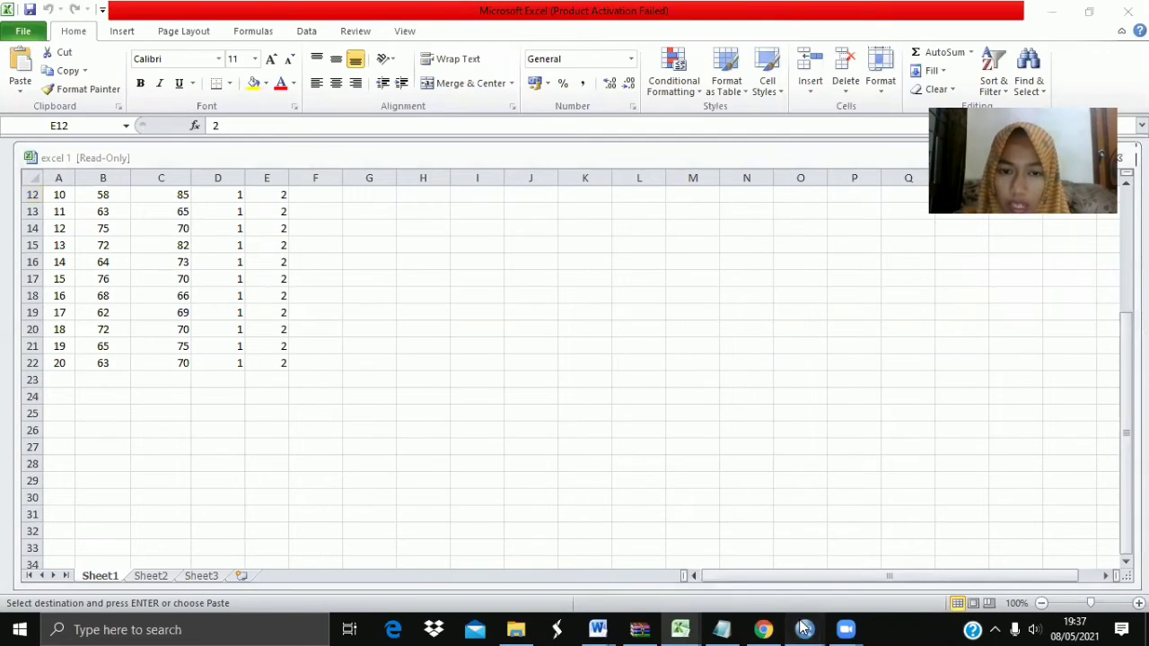
left_click(766, 567)
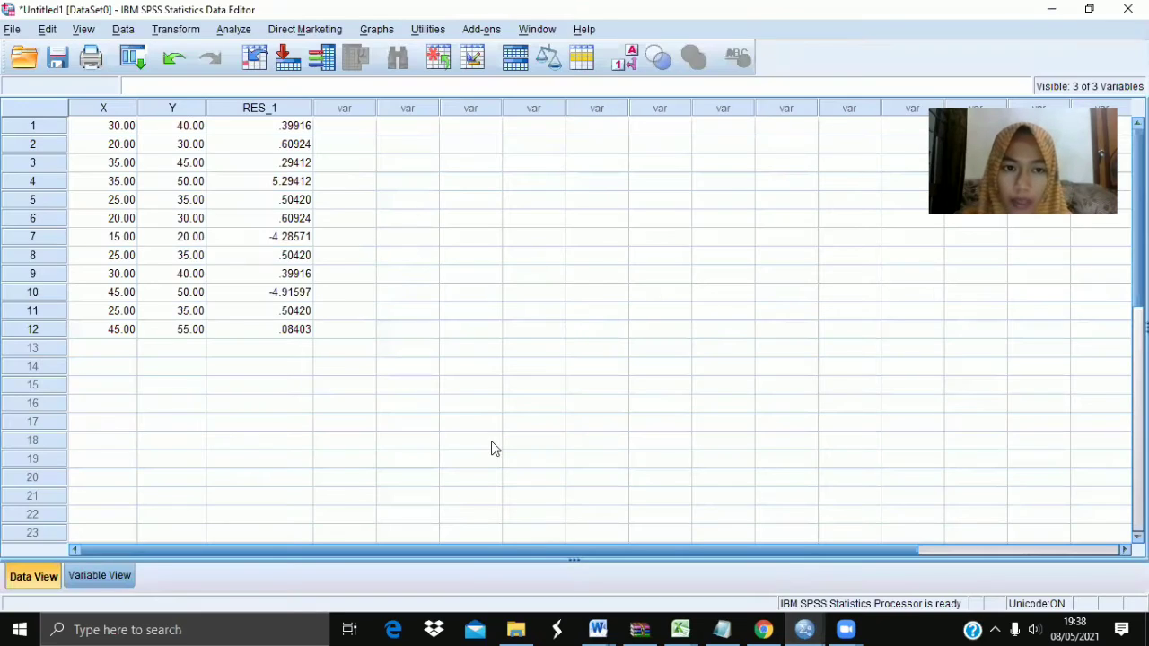
Delete the variables X, Y and RES_1 so that the dataset is empty.
left_click(125, 110)
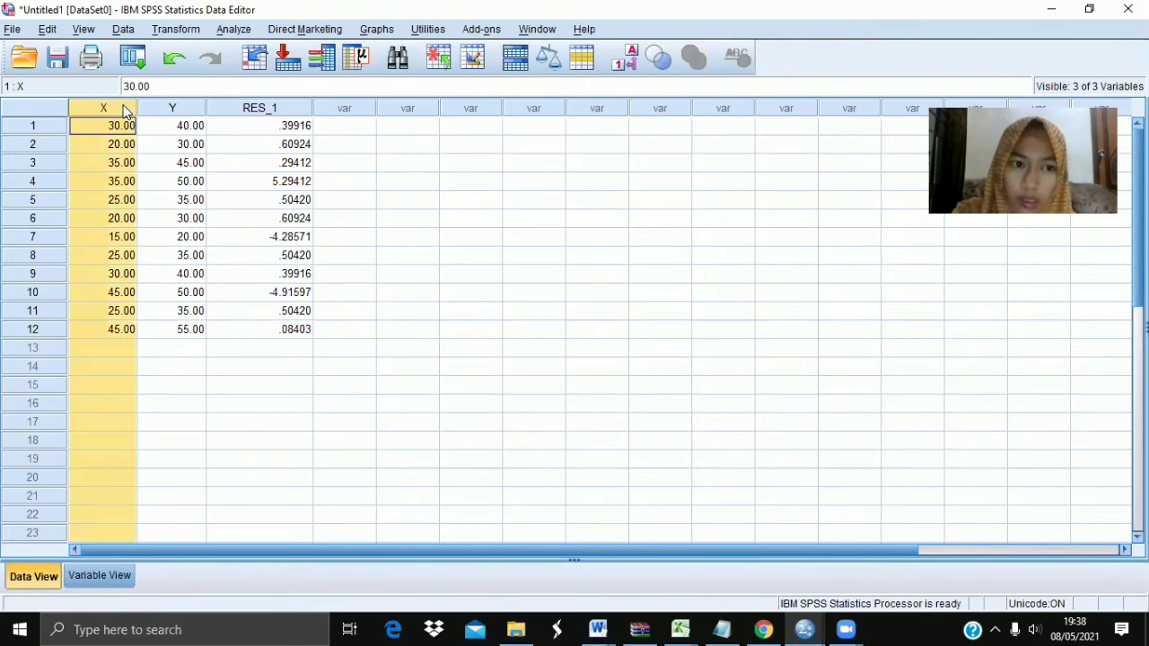
key("Delete")
left_click(128, 109)
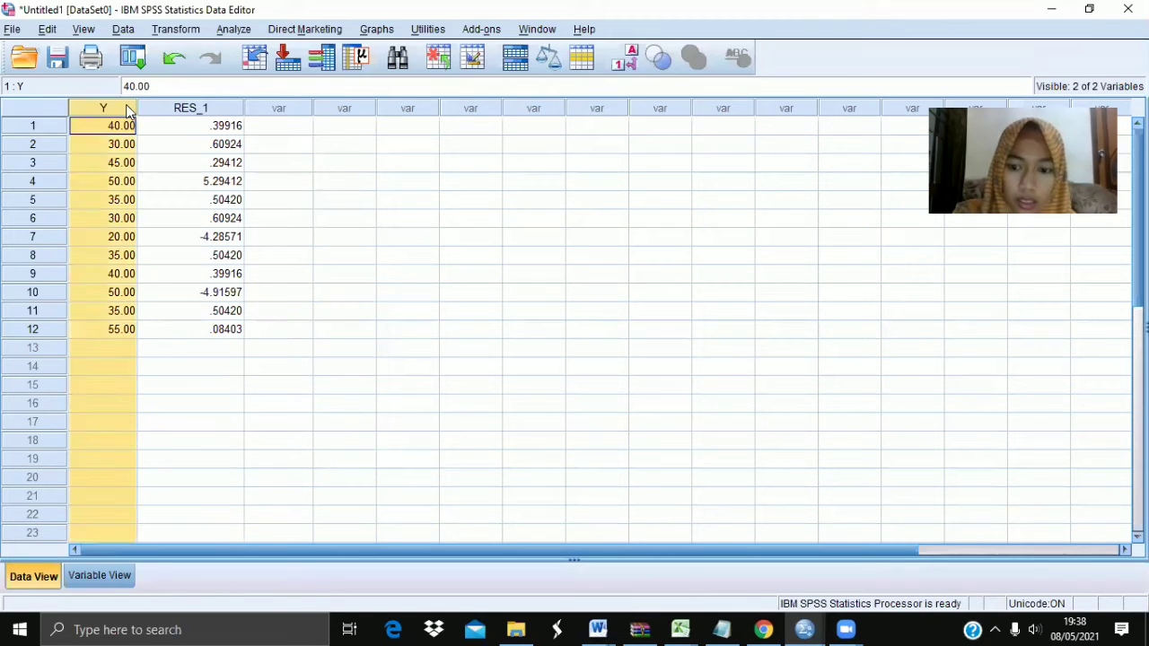
key("Delete")
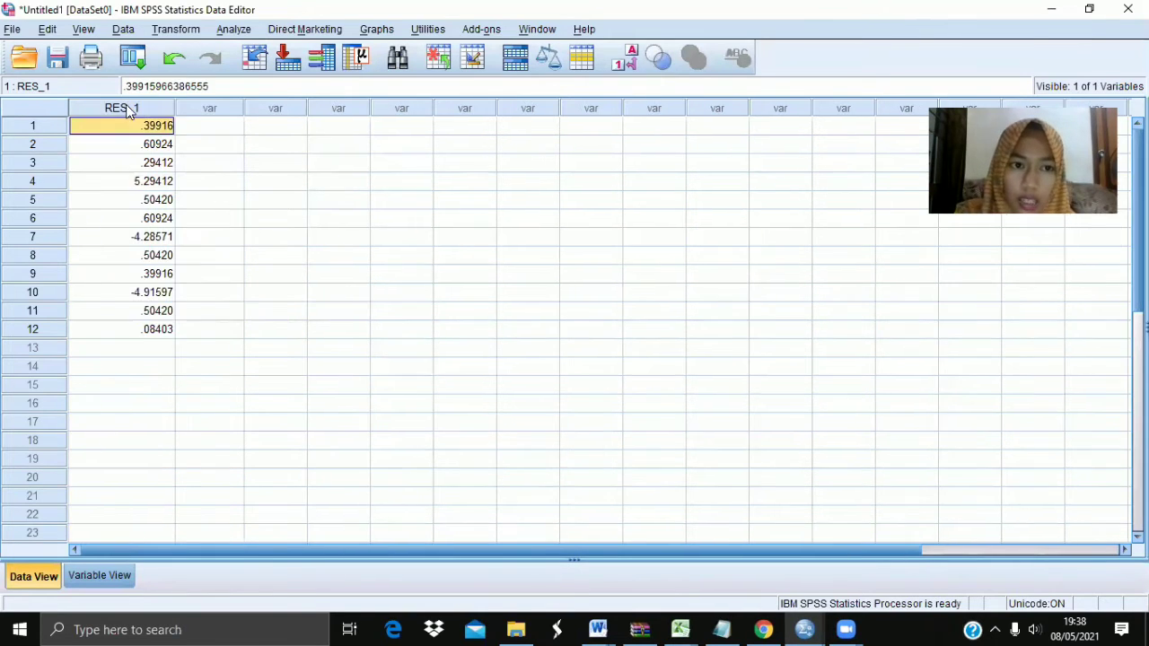
left_click(144, 107)
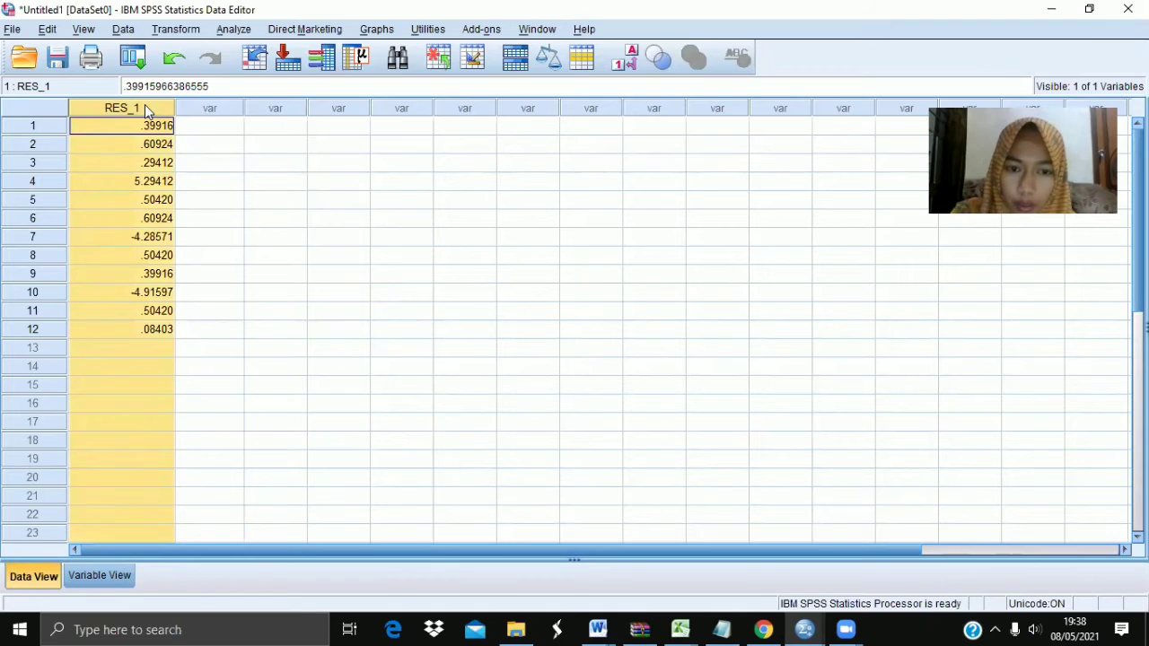
key("Delete")
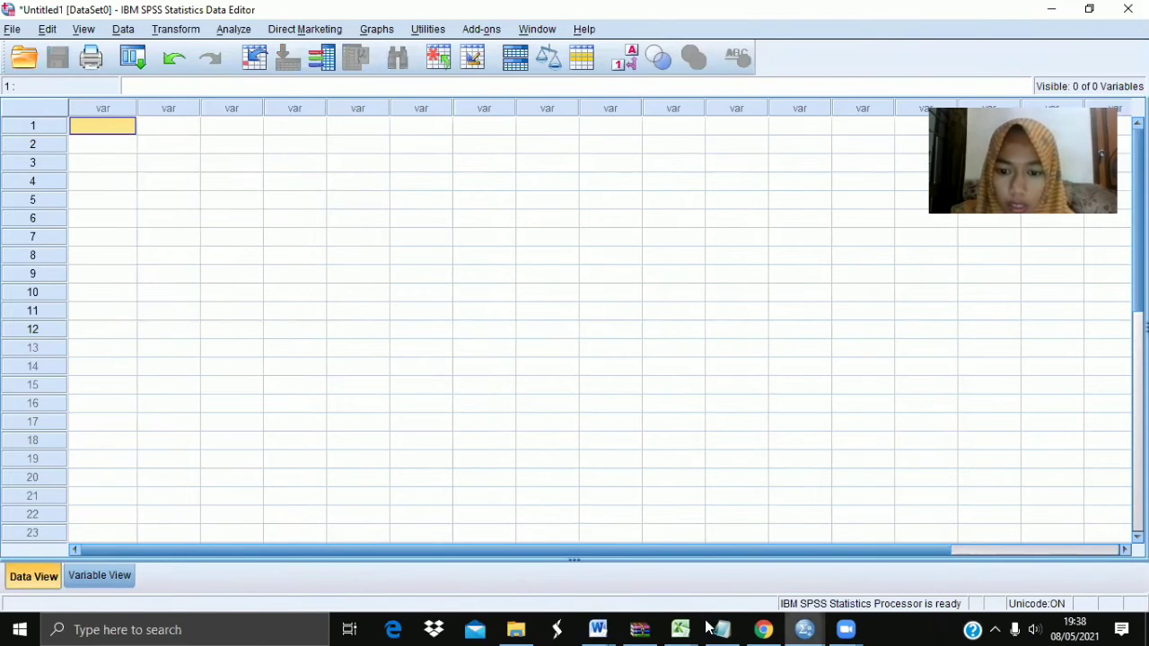
Copy the 20 kelas A scores from the Excel workbook excel 1 into the first column of the SPSS dataset, starting at row 1.
left_click(679, 629)
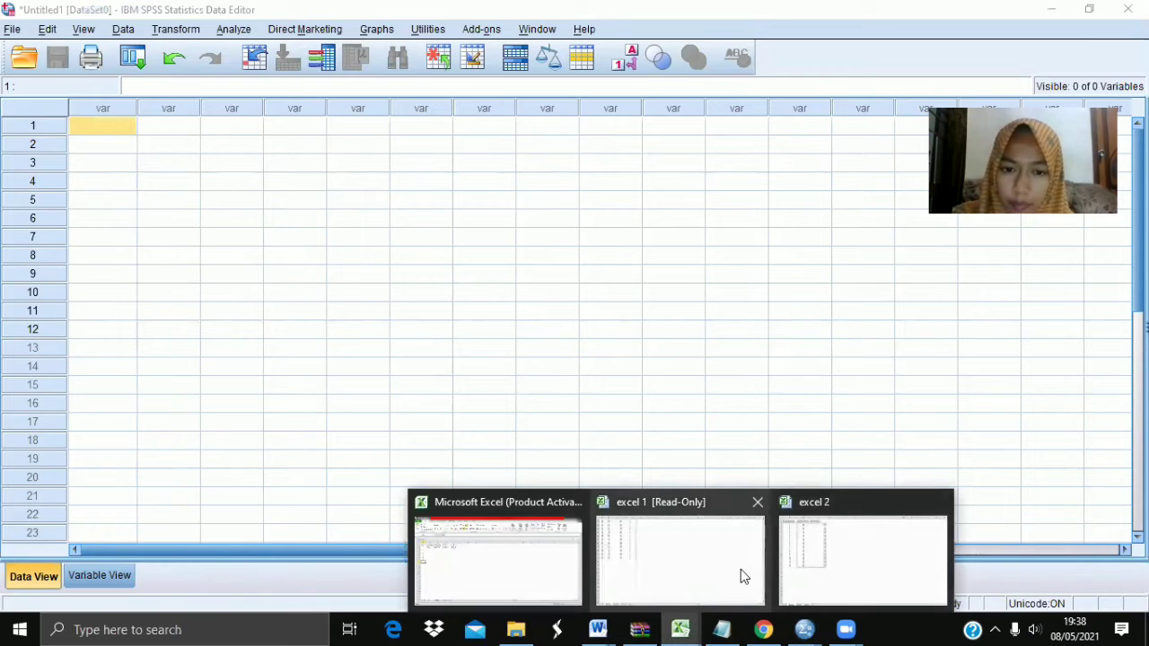
left_click(742, 573)
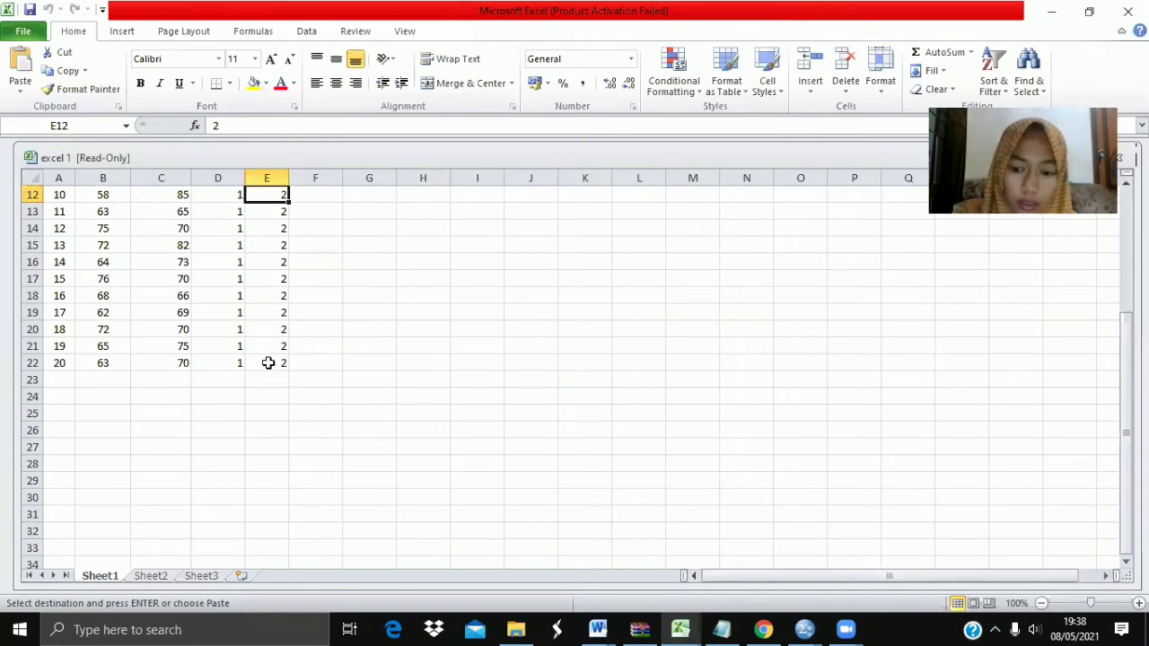
key("Up")
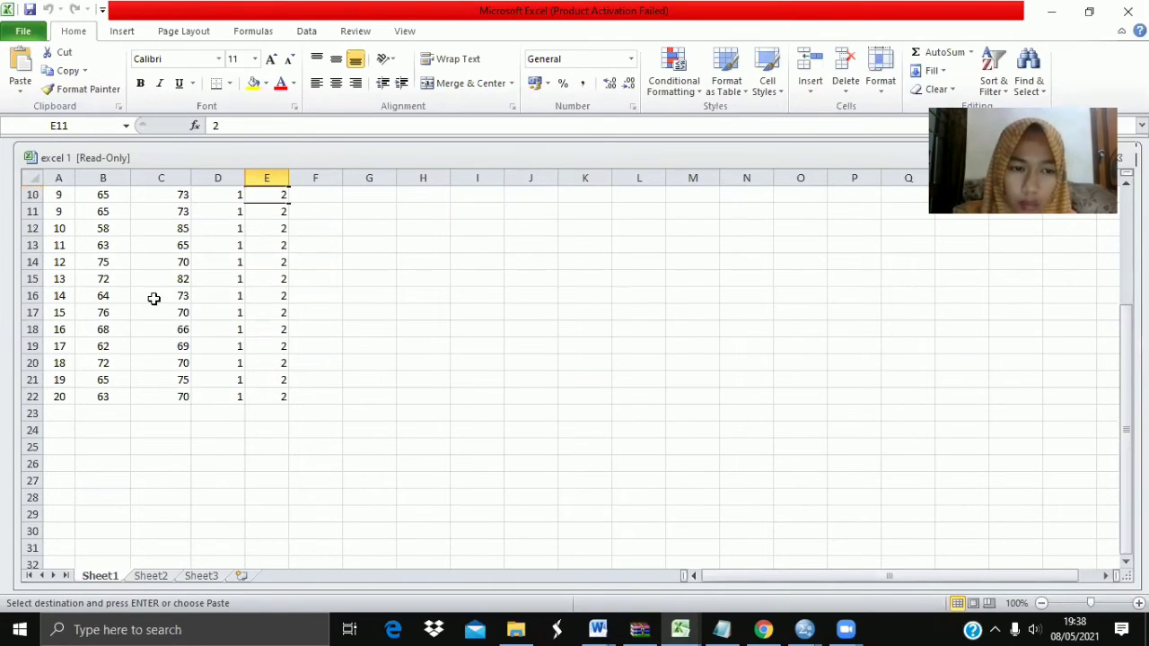
key("ctrl+Up")
left_click_drag(98, 227, 115, 304)
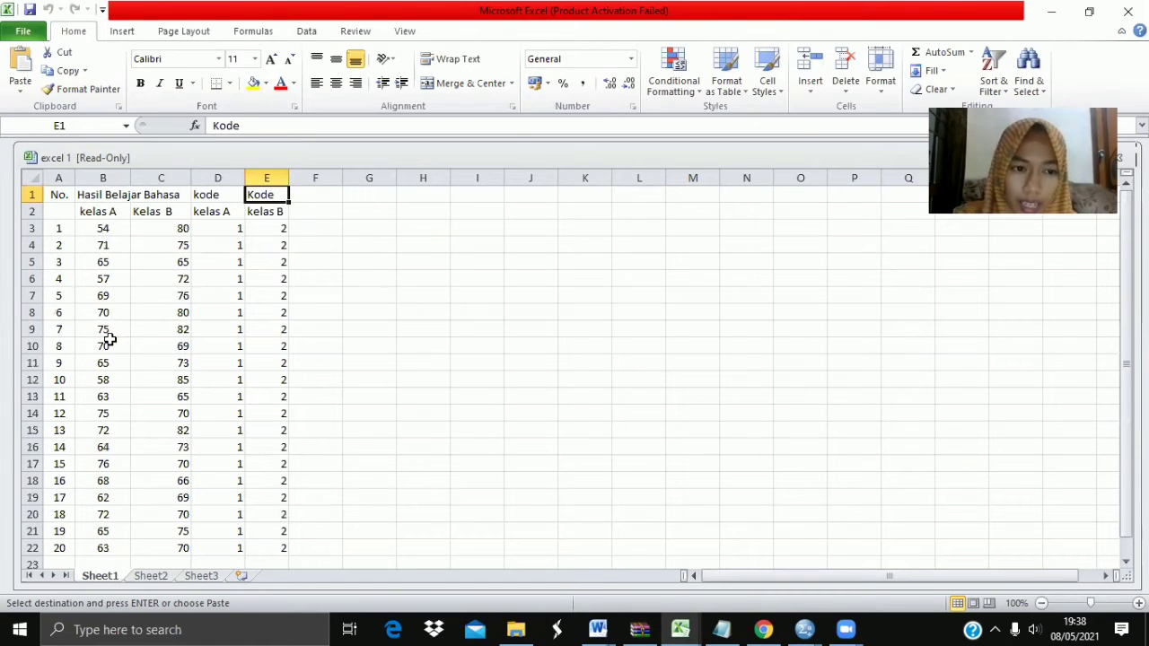
left_click_drag(117, 530, 121, 548)
key("ctrl+c")
left_click(811, 628)
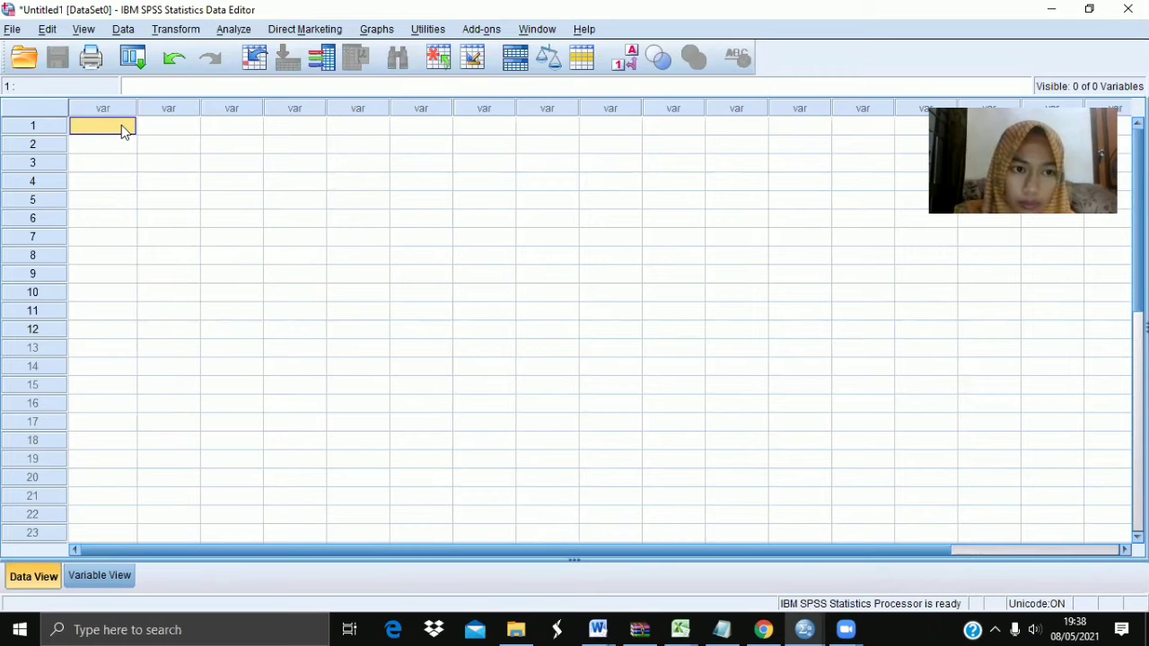
key("ctrl+v")
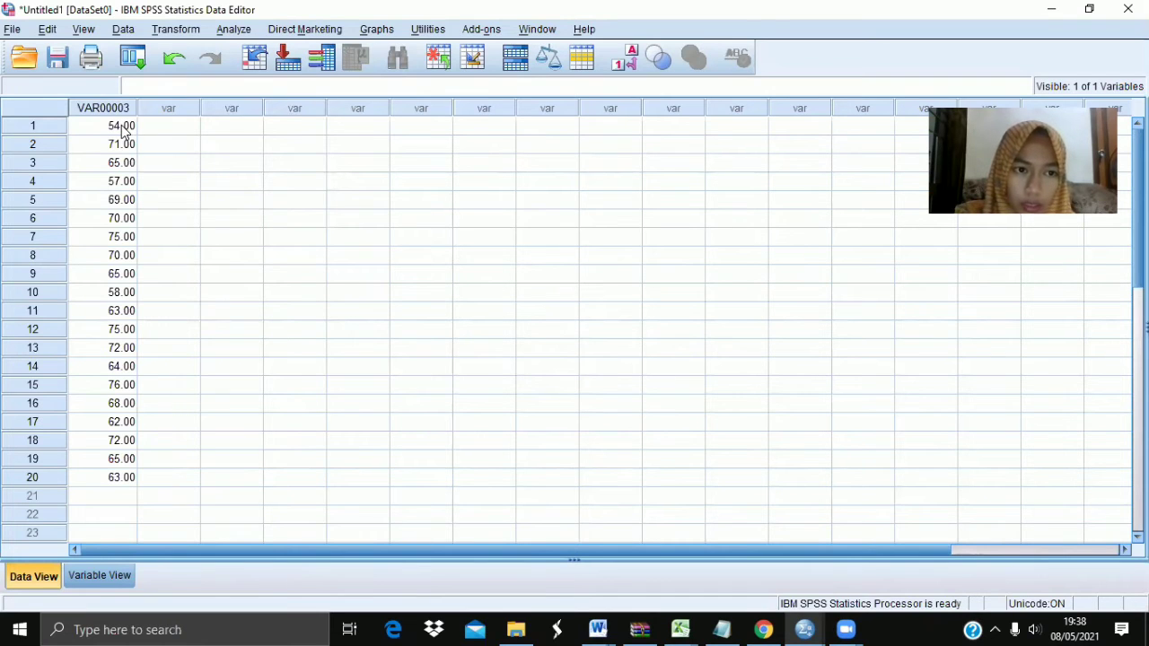
Copy the kelas B scores from excel 1 and paste them below the kelas A scores in the SPSS dataset, starting at row 21.
left_click(680, 628)
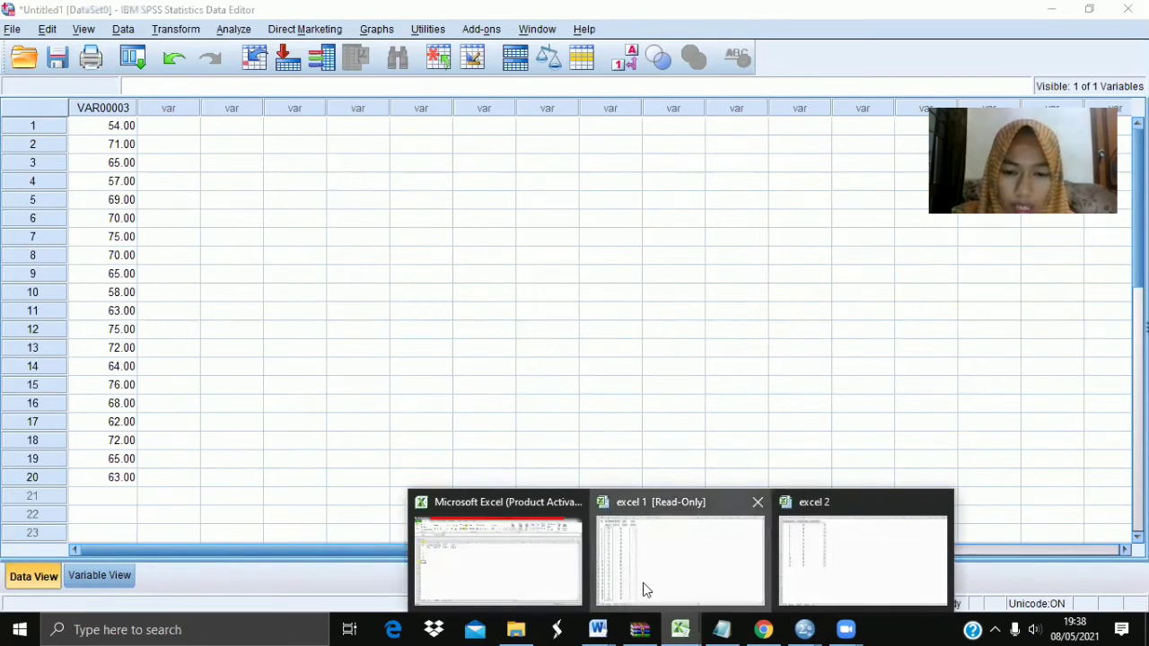
left_click(643, 582)
left_click_drag(172, 234, 185, 506)
key("ctrl+c")
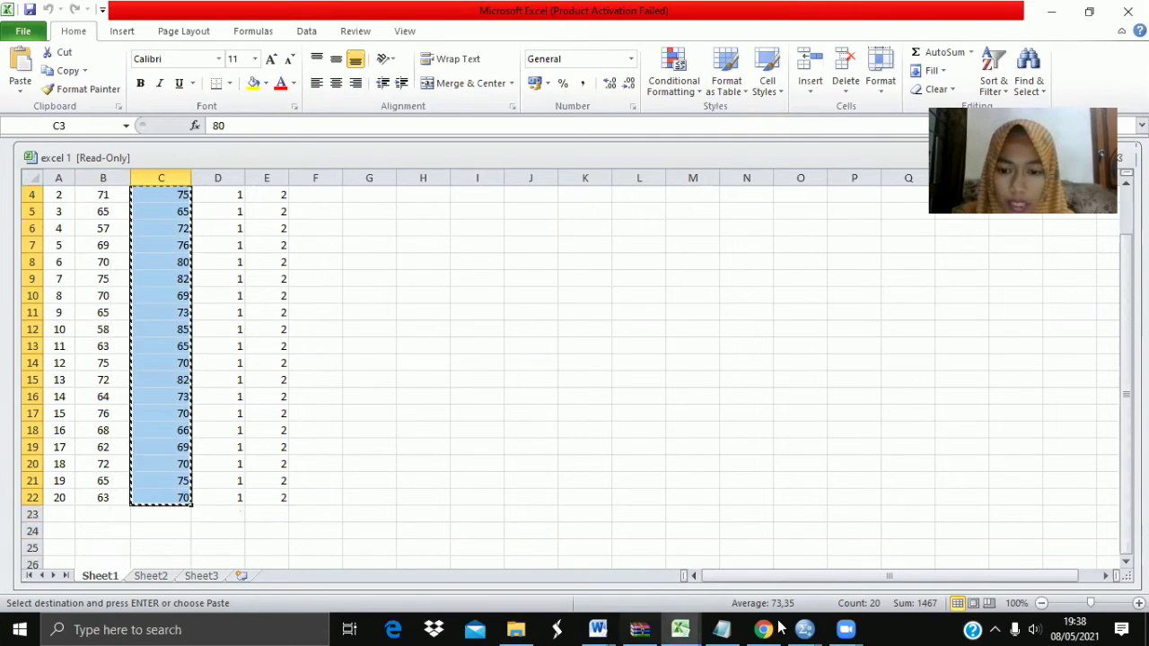
left_click(795, 628)
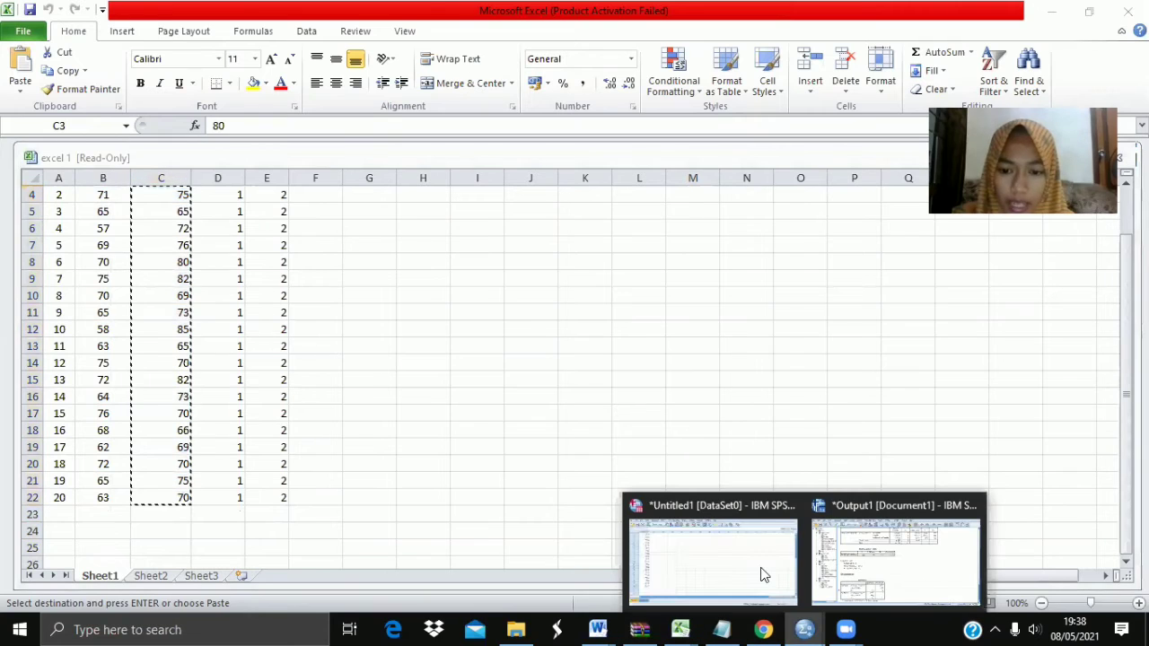
left_click(764, 574)
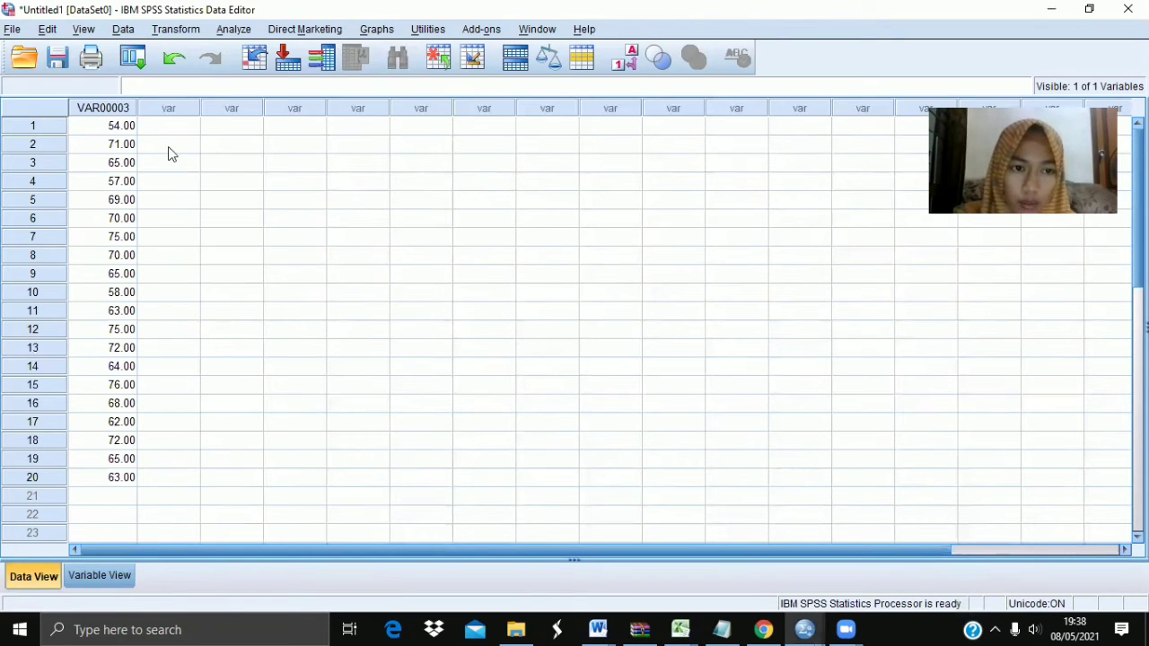
left_click(116, 496)
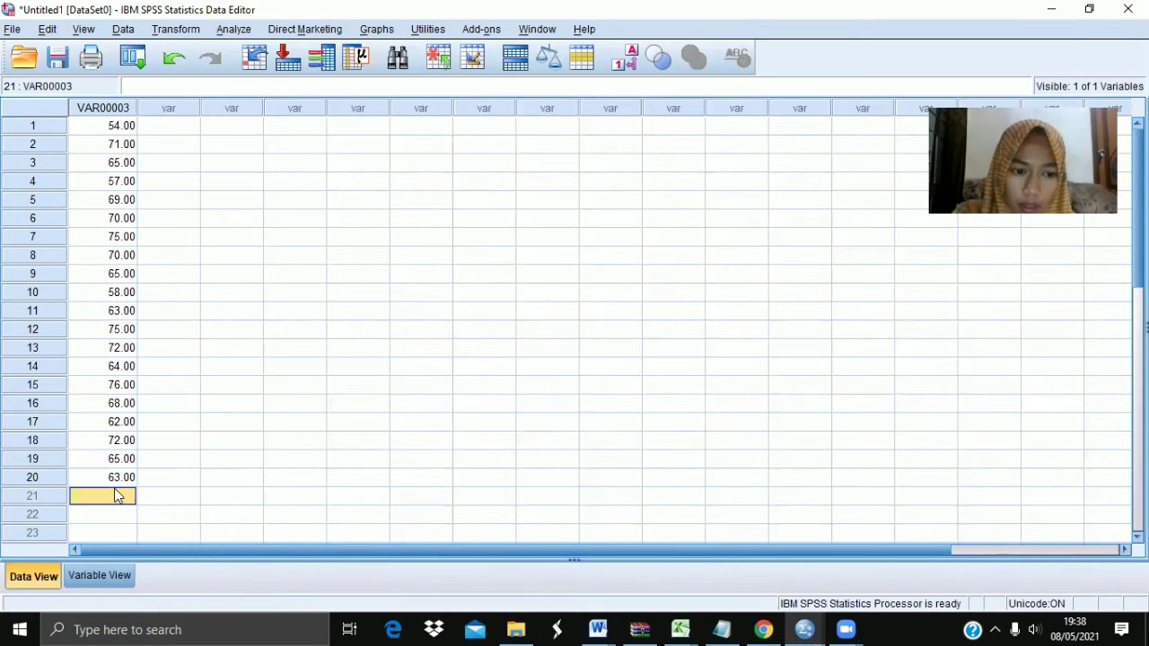
key("ctrl+v")
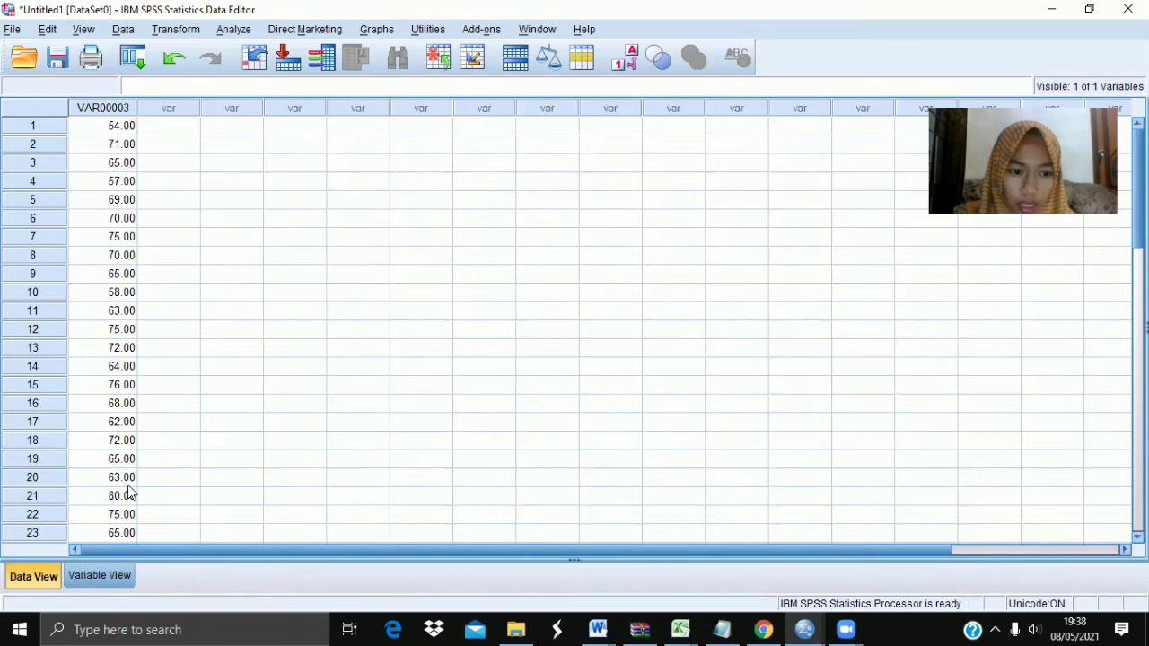
Try to rename the score variable as HASIL BELAJAR BAHASA INDONESIA in the variable definitions.
left_click(106, 575)
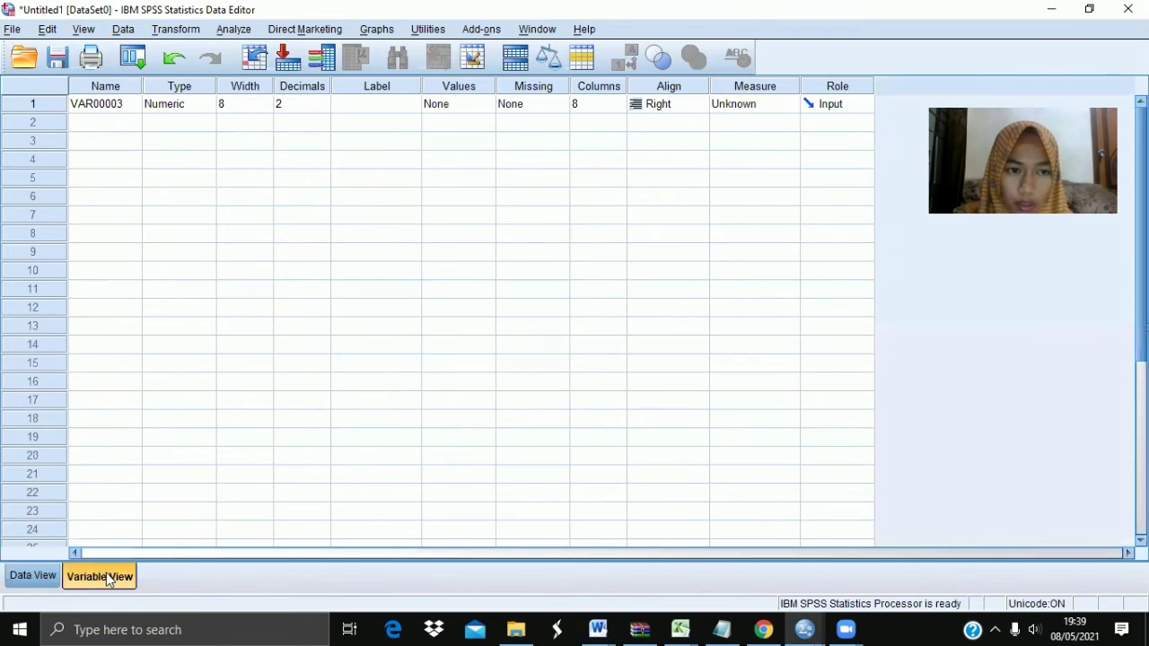
double_click(110, 103)
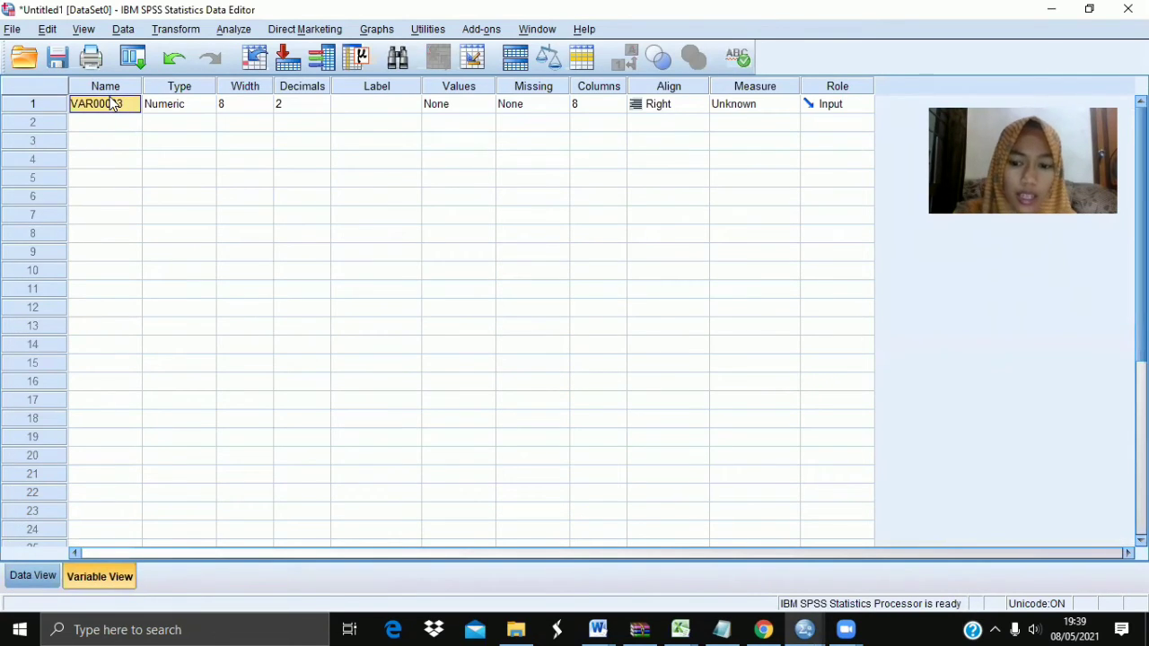
key("BackSpace")
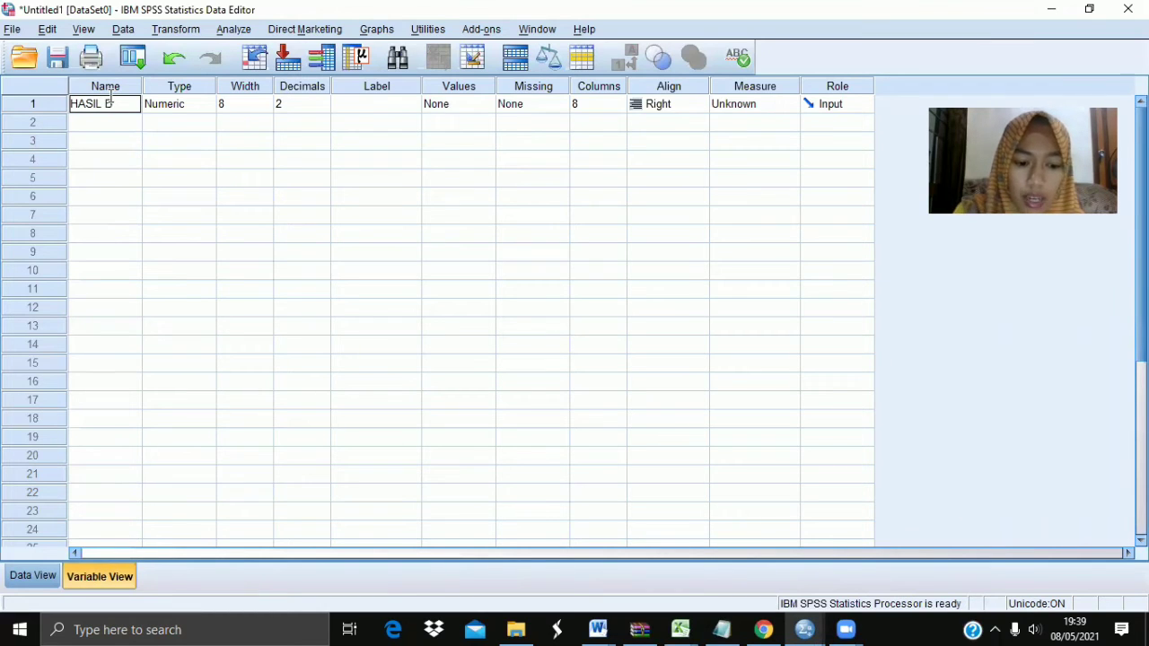
type("JAR BAHSA")
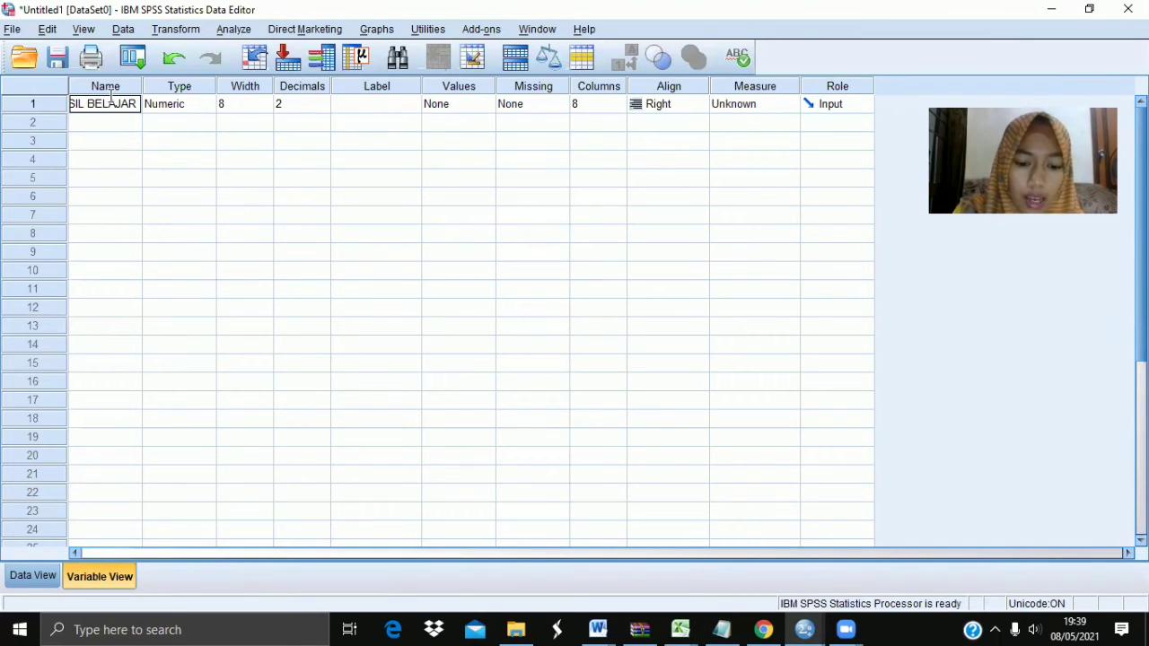
key("BackSpace")
key("BackSpace")
type("ASA")
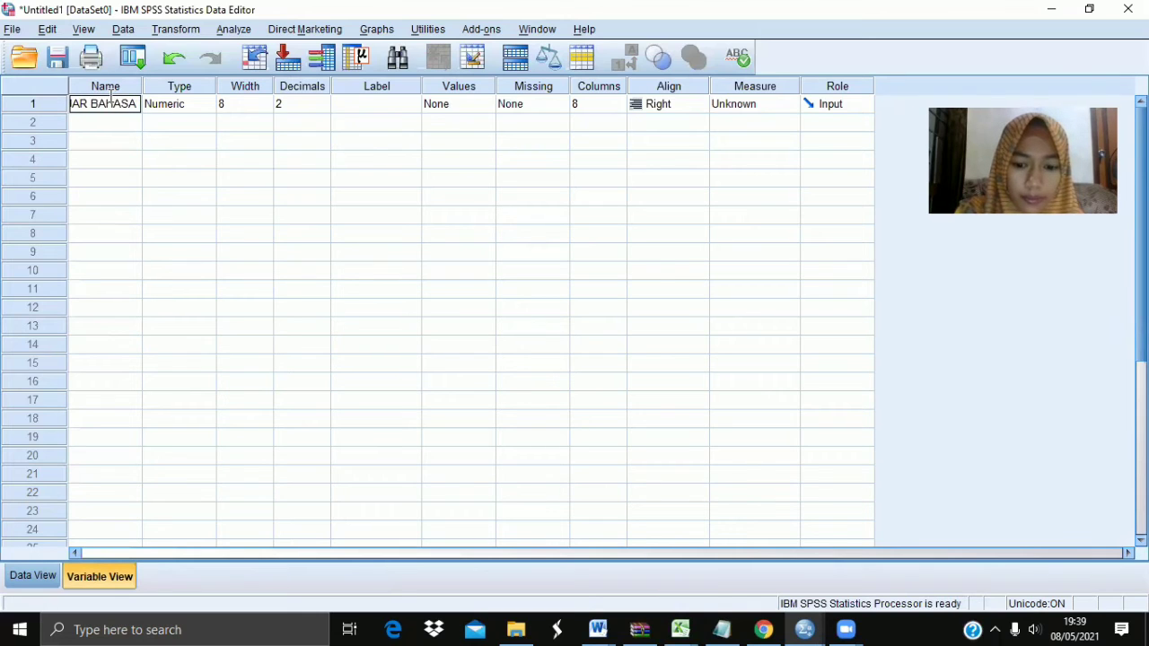
type(" INDONESIA")
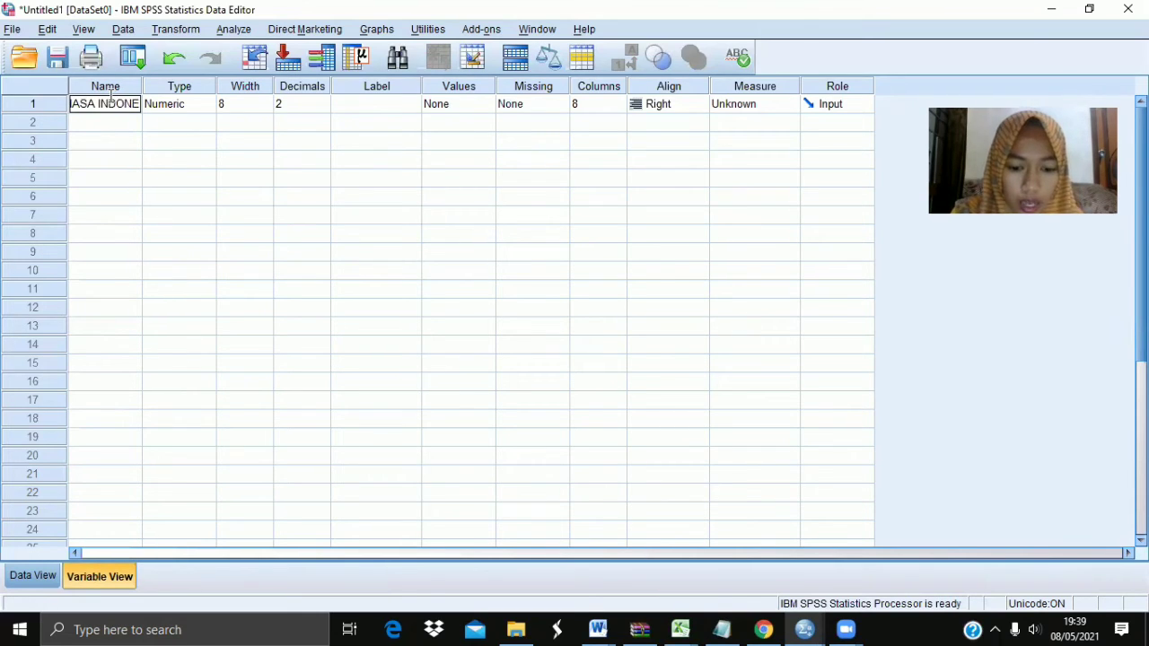
left_click(106, 125)
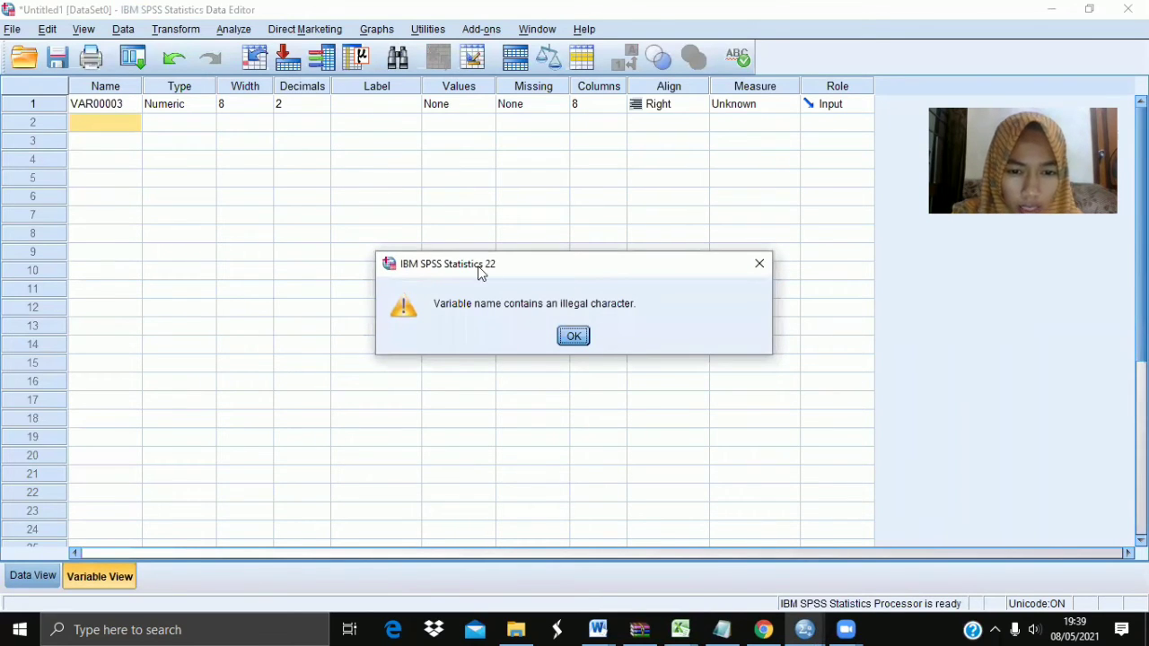
left_click(575, 339)
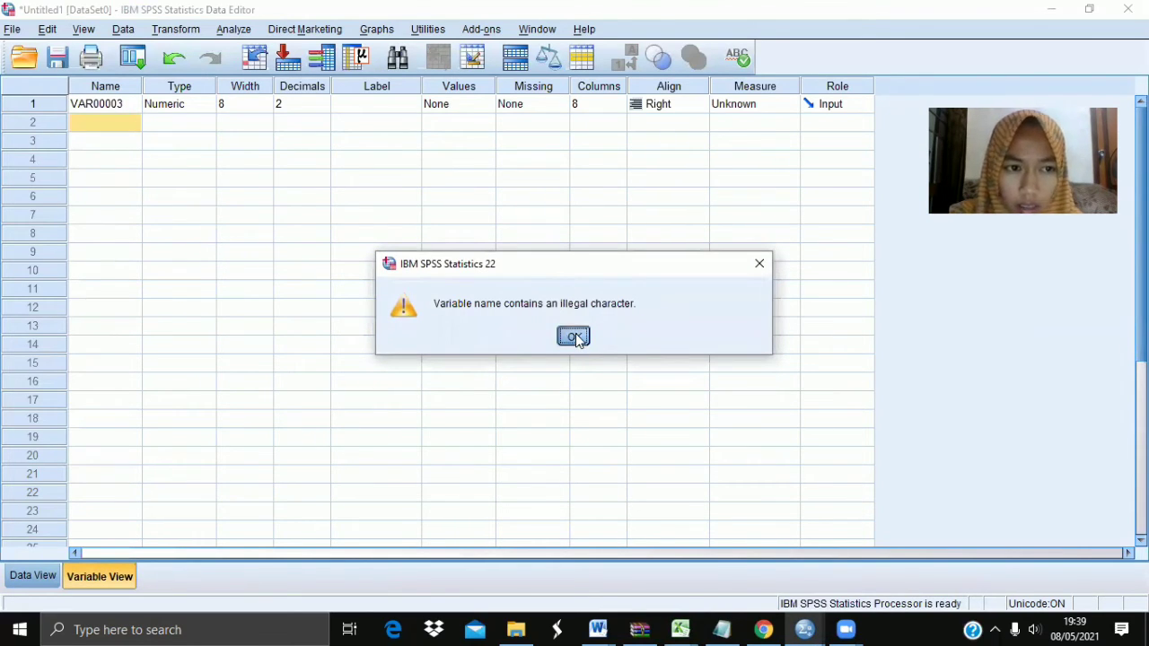
Rename the score variable as HASIL and add a second variable named KELAS.
double_click(136, 106)
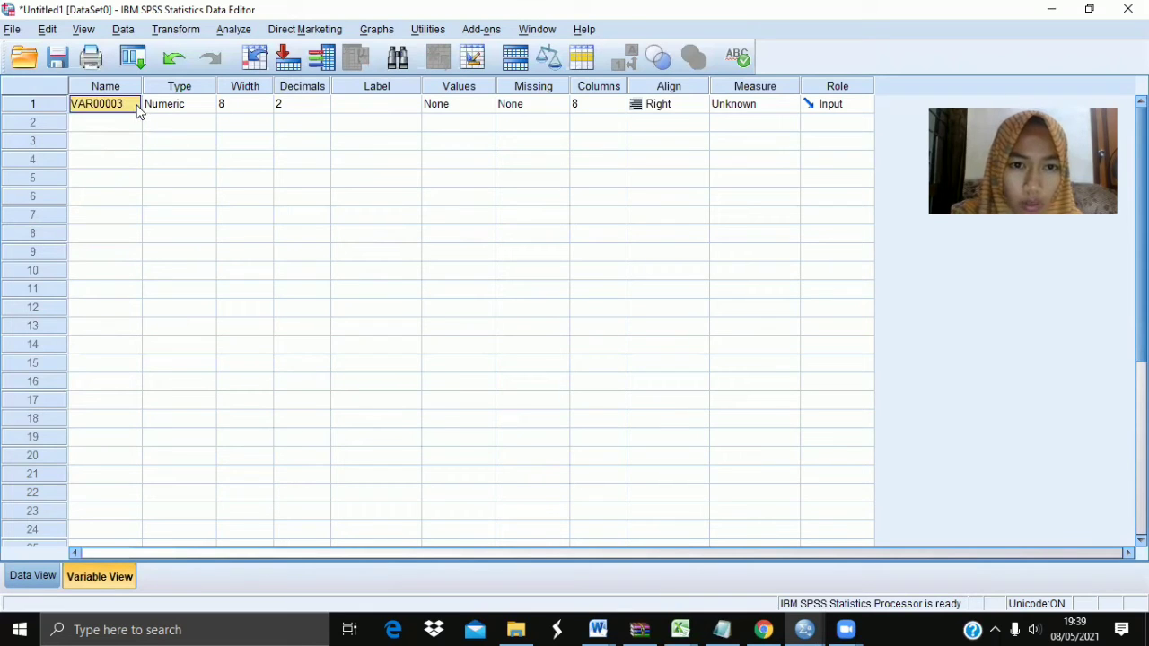
key("BackSpace")
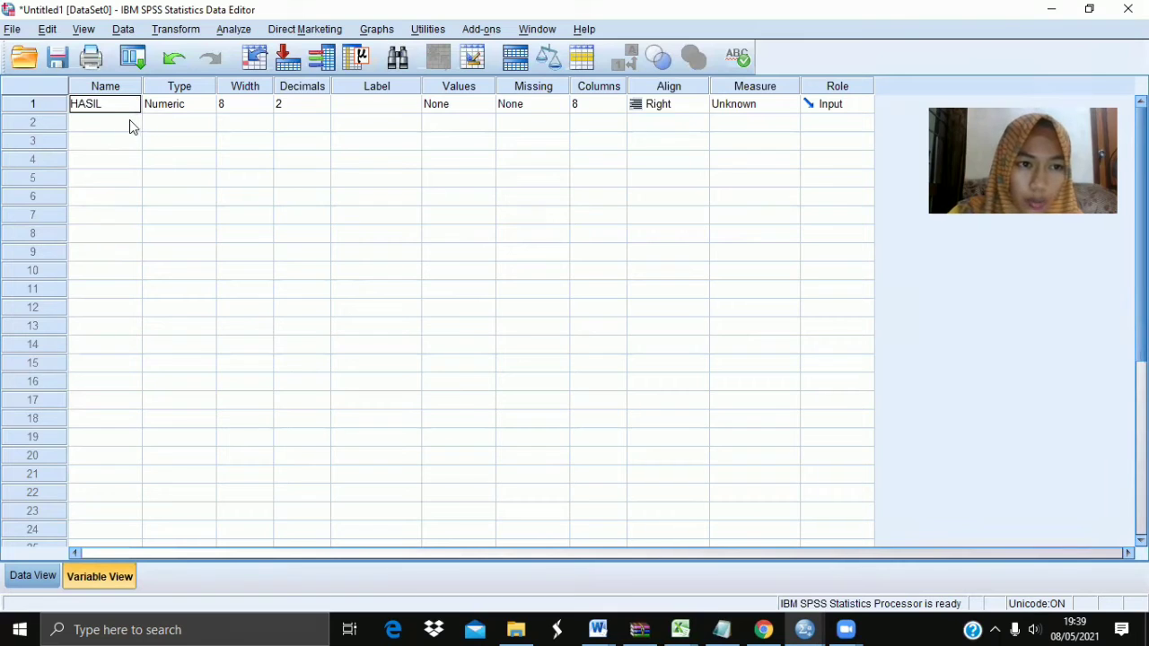
left_click(129, 120)
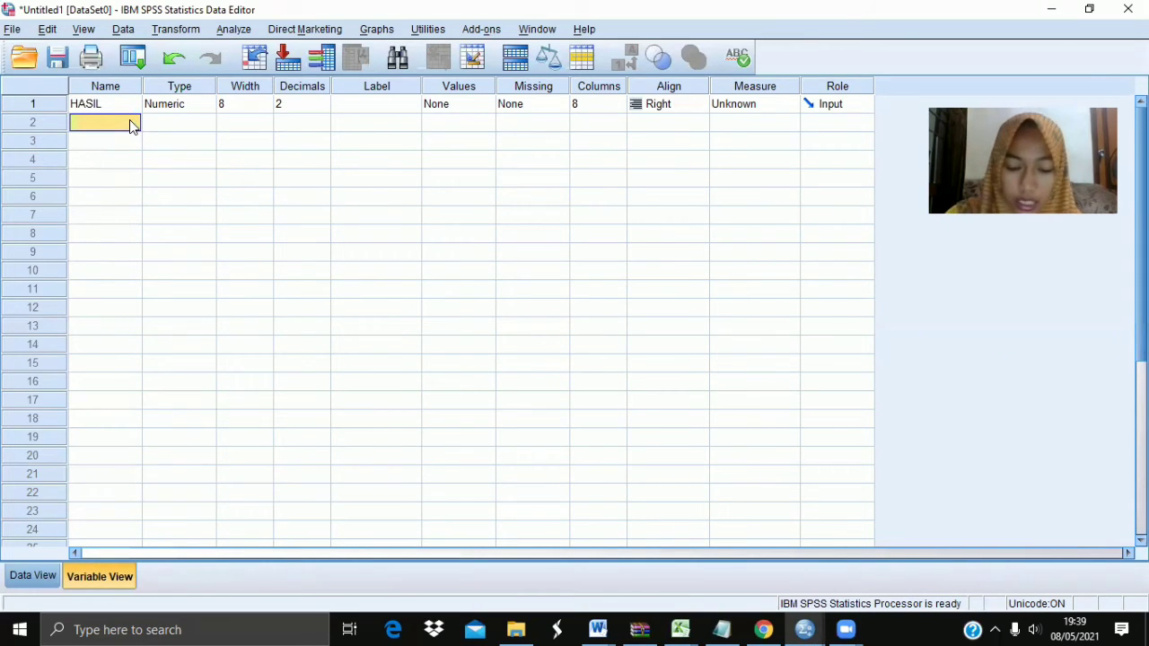
type("KELAS")
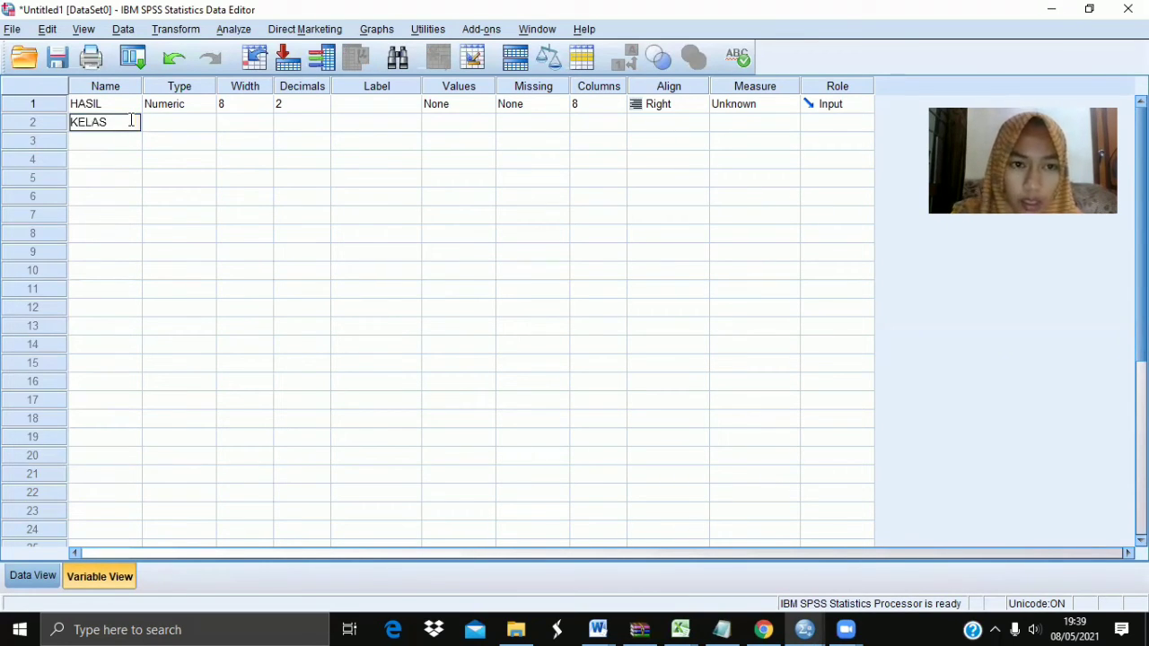
Label the variable HASIL as HASIL BELAJAR BAHASA and the variable KELAS as KELAS.
left_click(358, 103)
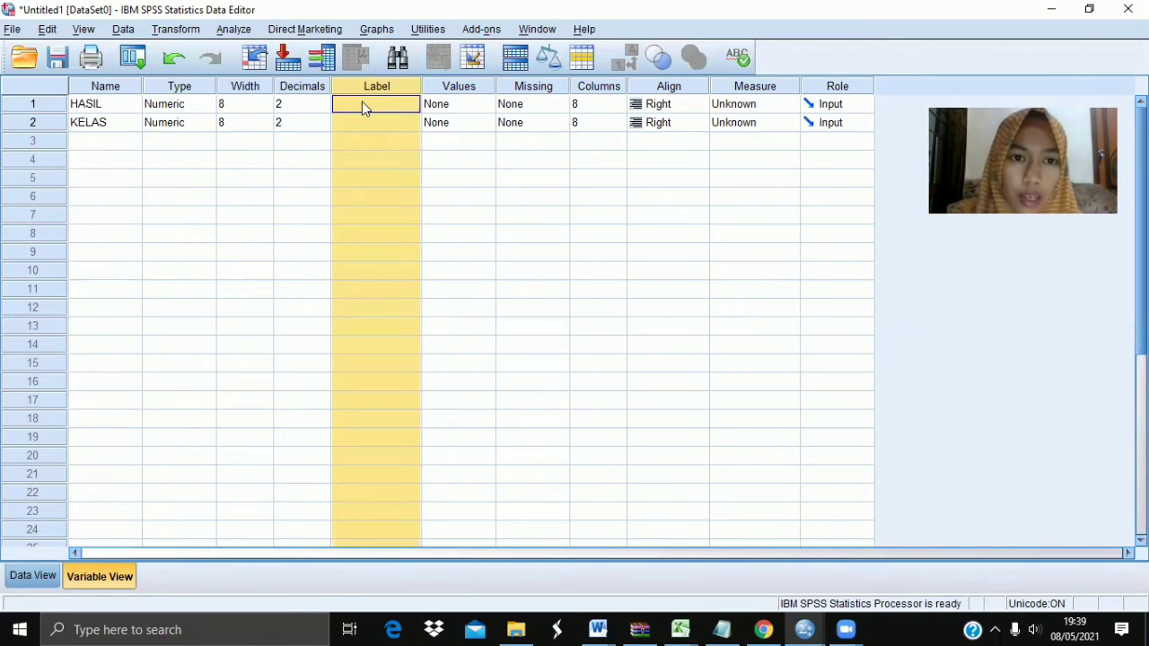
left_click(363, 105)
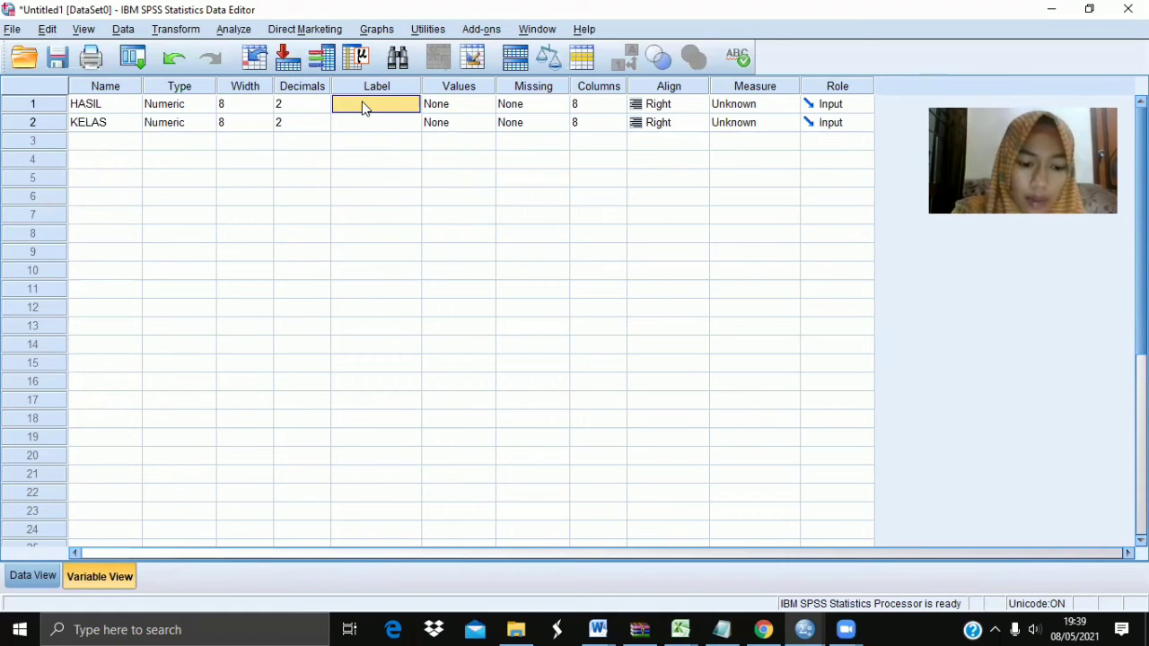
type("HASIL B")
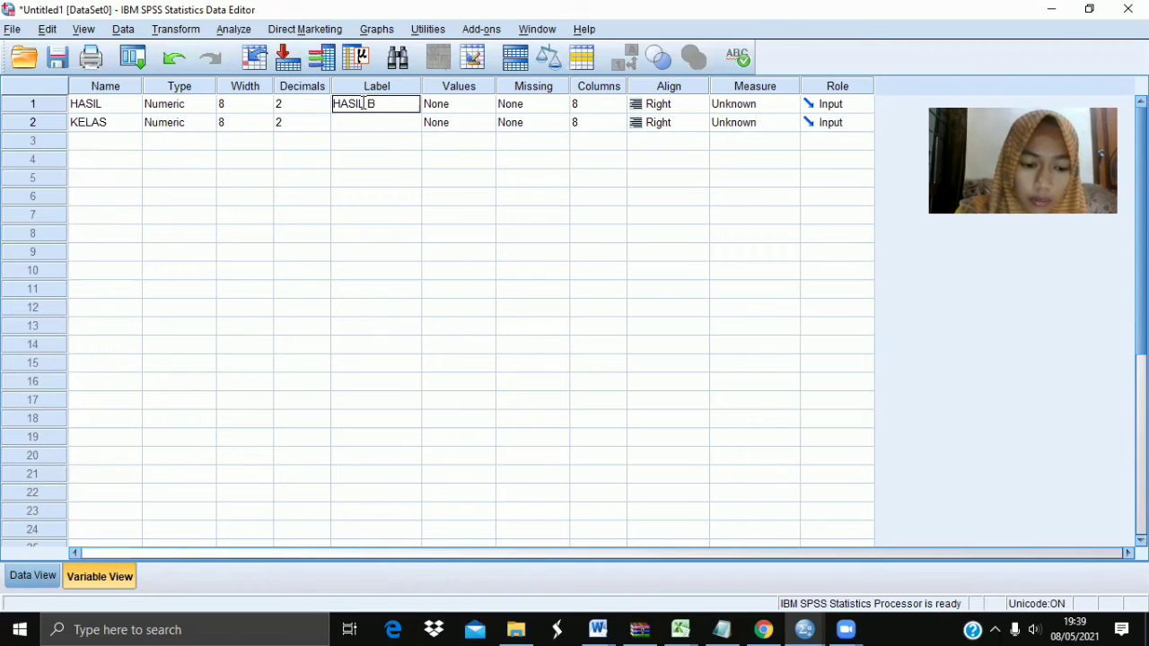
type("ELAJAR BAHASA")
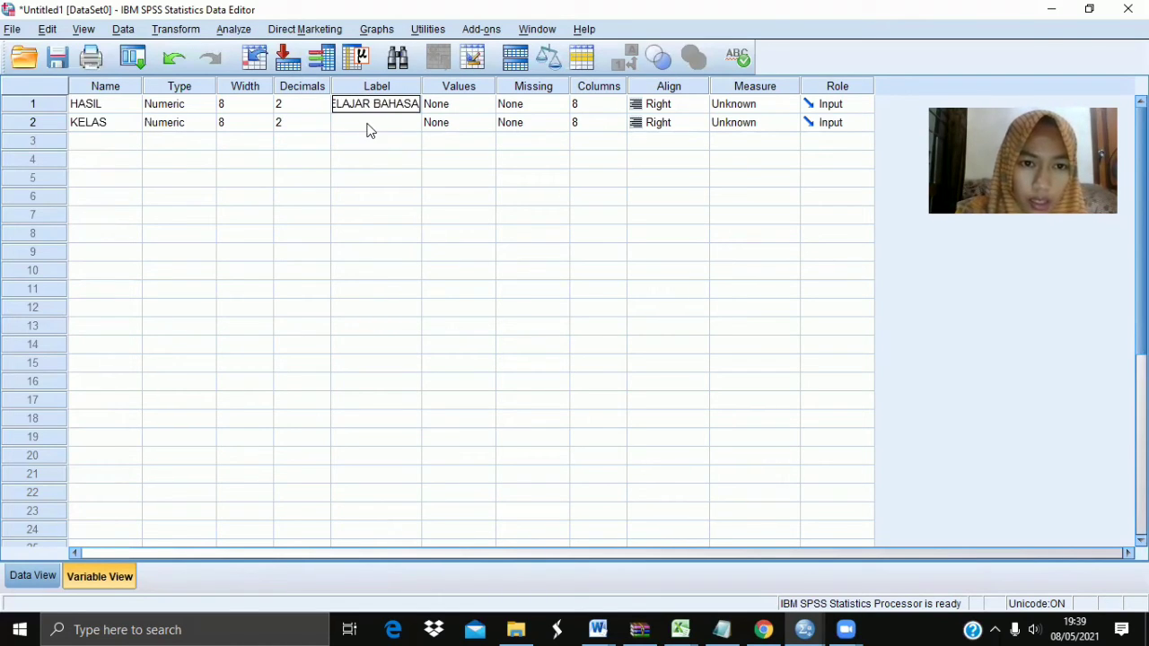
left_click(367, 123)
type("KELAS")
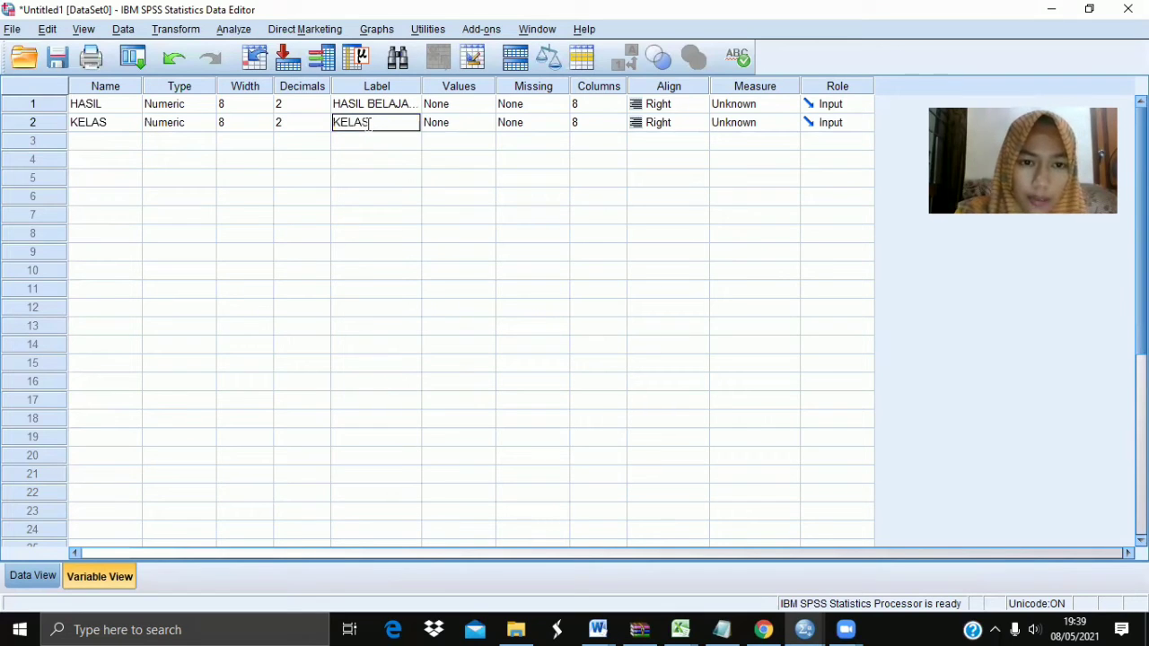
left_click(462, 106)
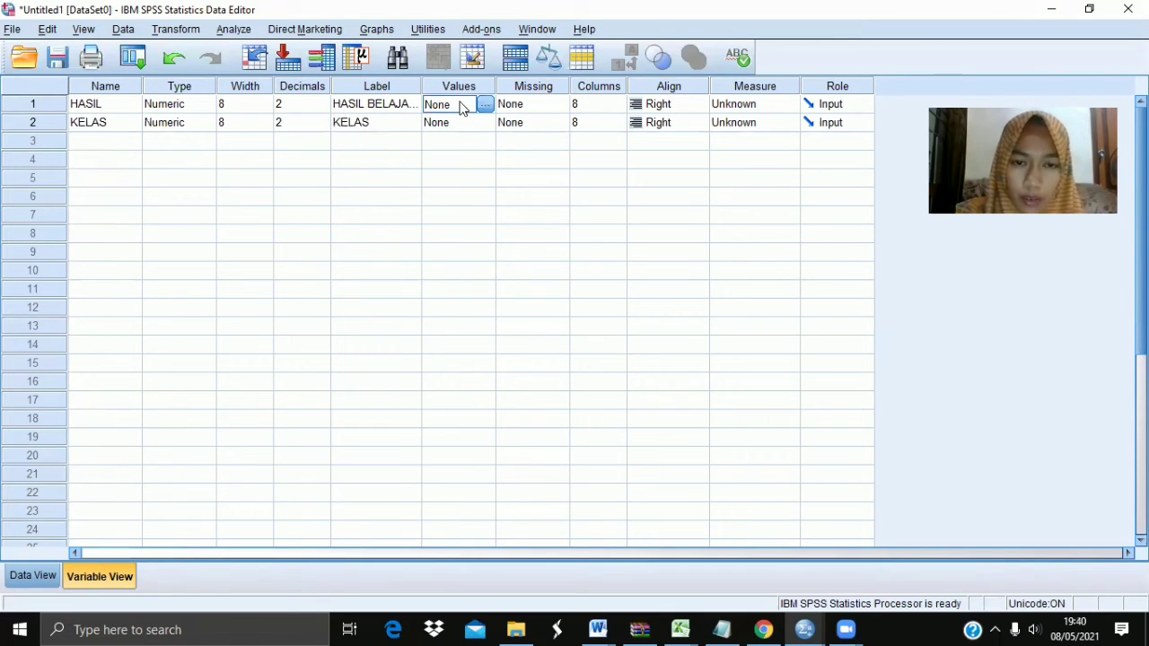
Define value labels for the variable HASIL: 1 as KELAS A and 2 as KELAS B.
left_click(485, 105)
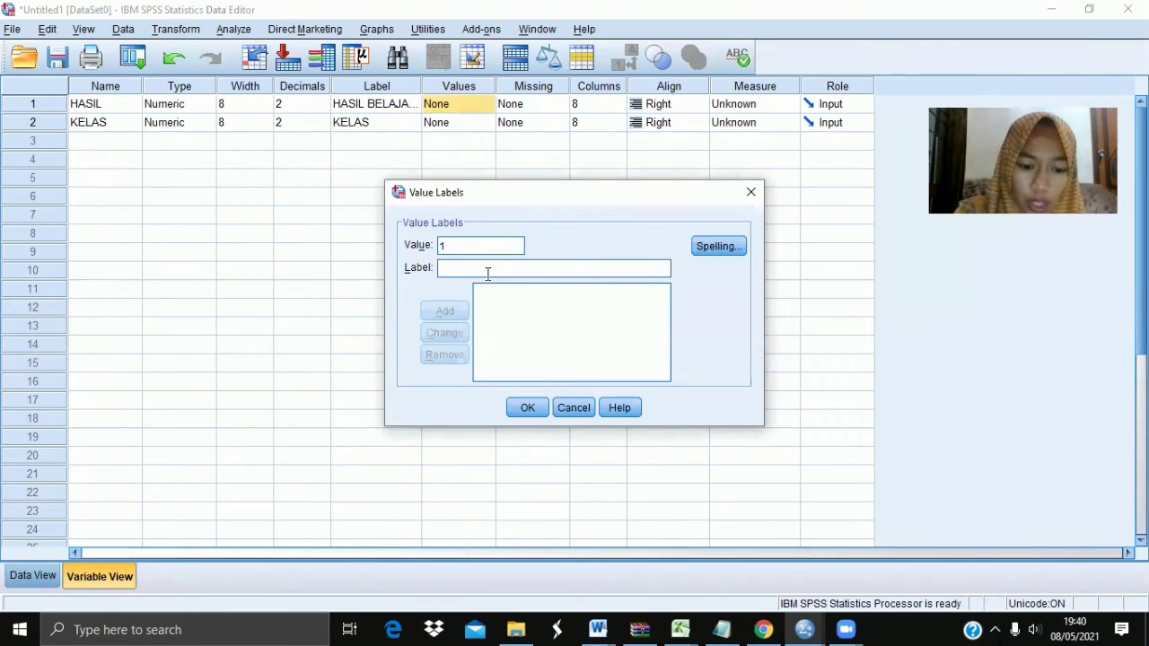
left_click(488, 274)
type("KELAS A")
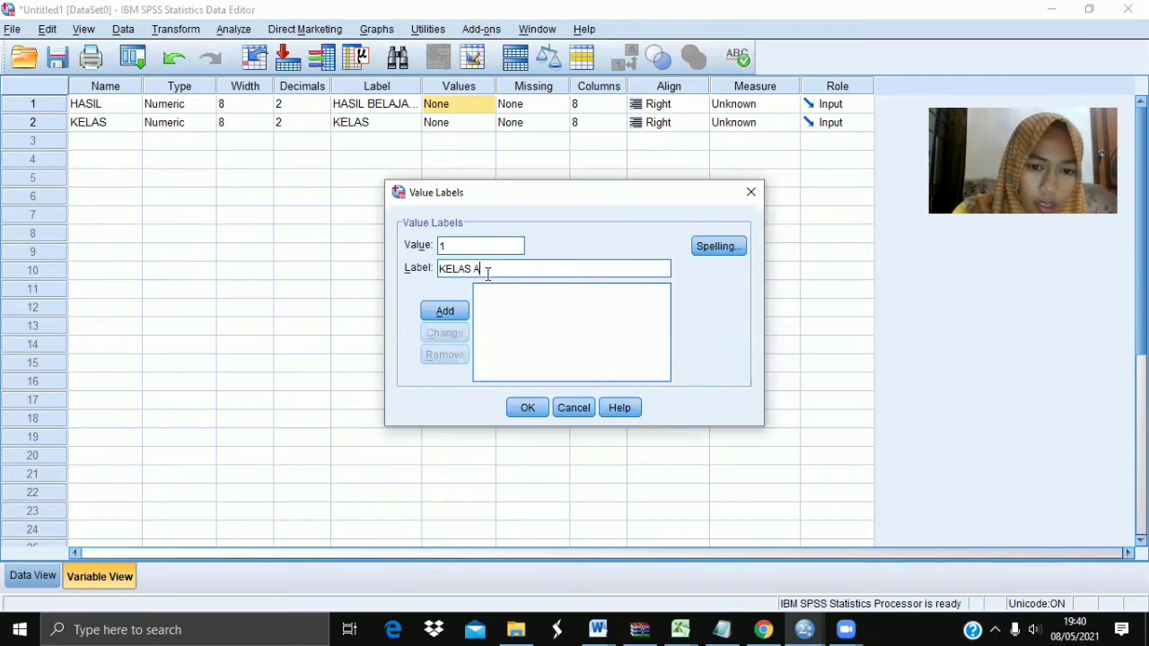
left_click(453, 313)
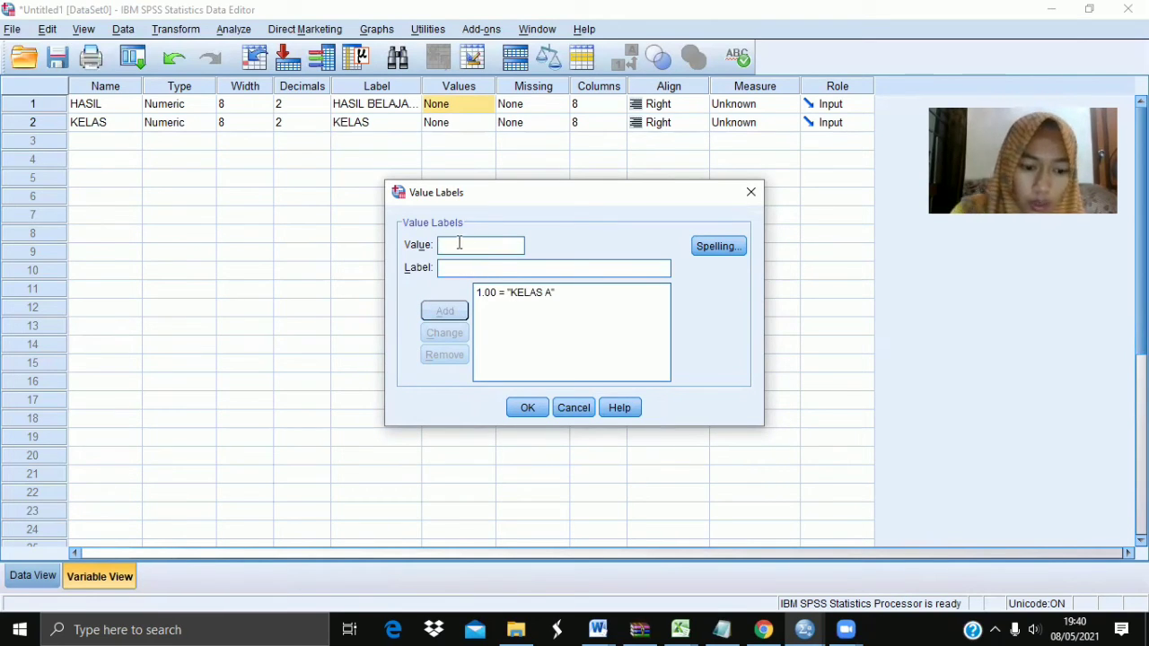
left_click(459, 268)
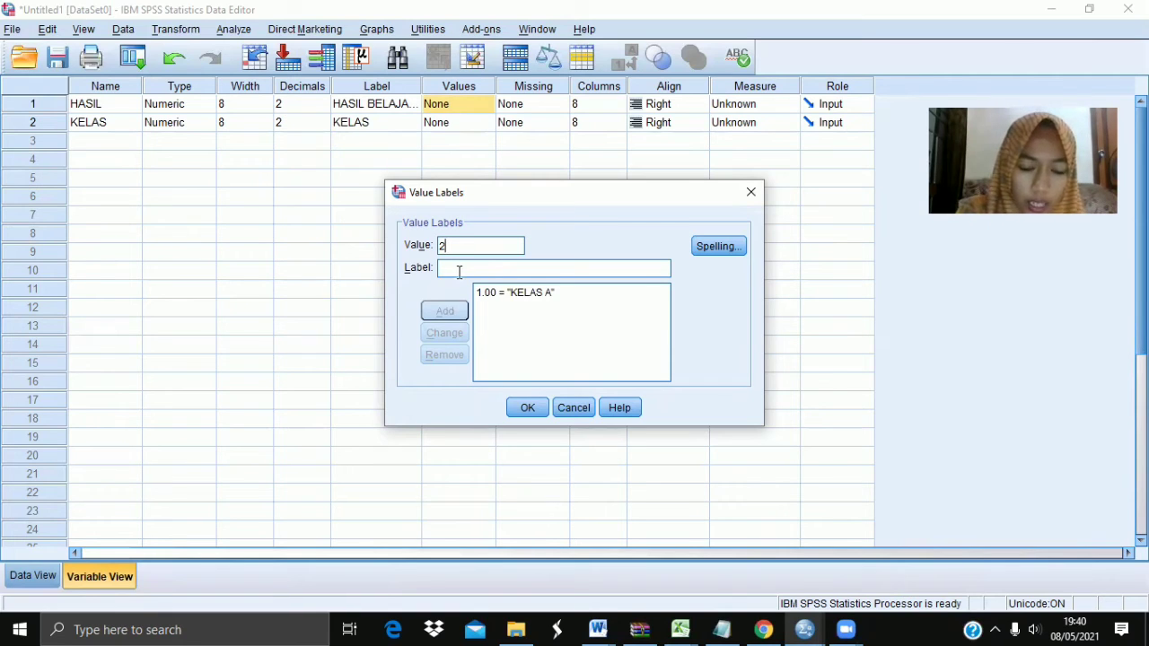
left_click(459, 269)
type("KELAS B")
left_click(444, 312)
left_click(524, 408)
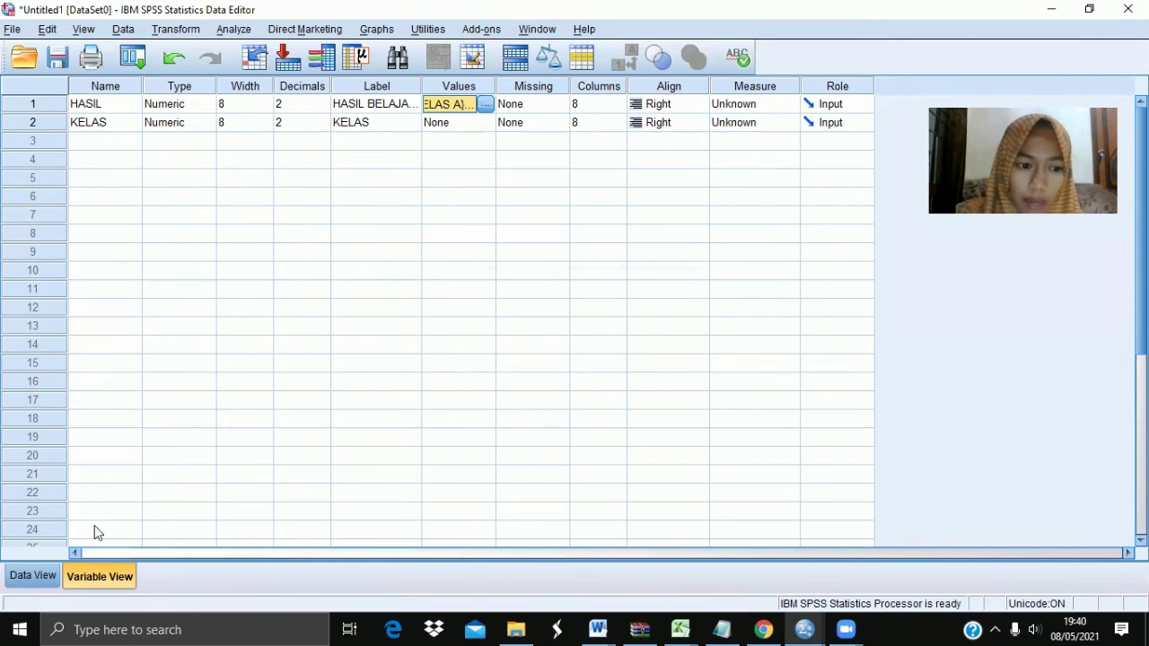
Copy the kelas A codes from excel 1 and paste them into the KELAS column of the SPSS dataset, starting at row 1.
left_click(33, 575)
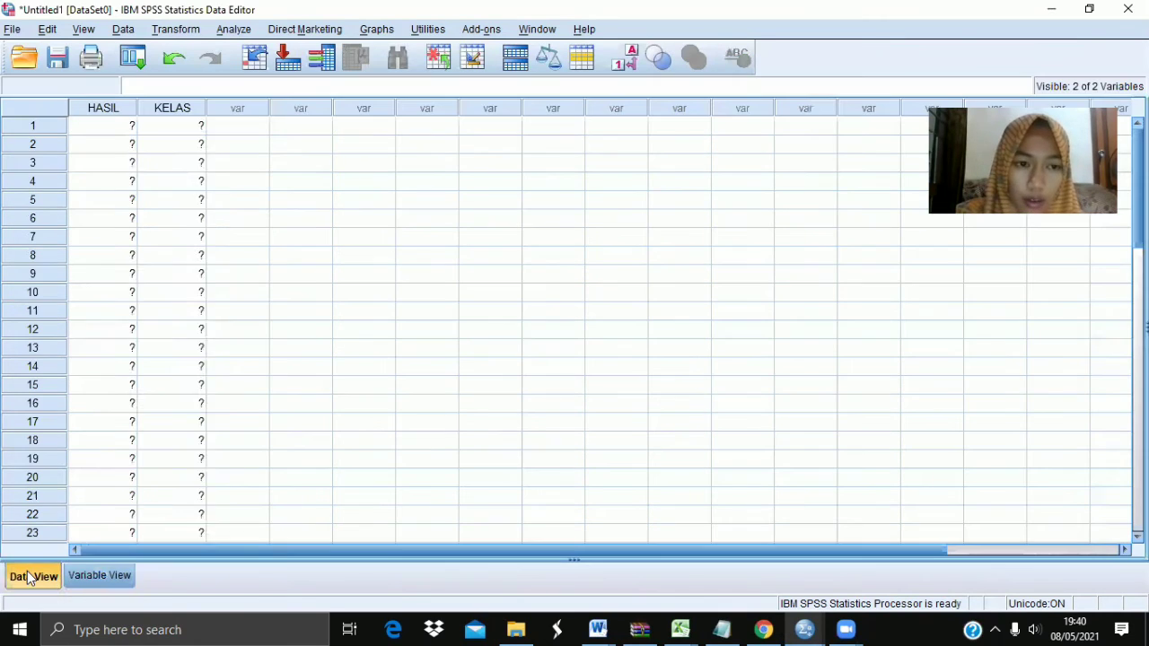
left_click(178, 130)
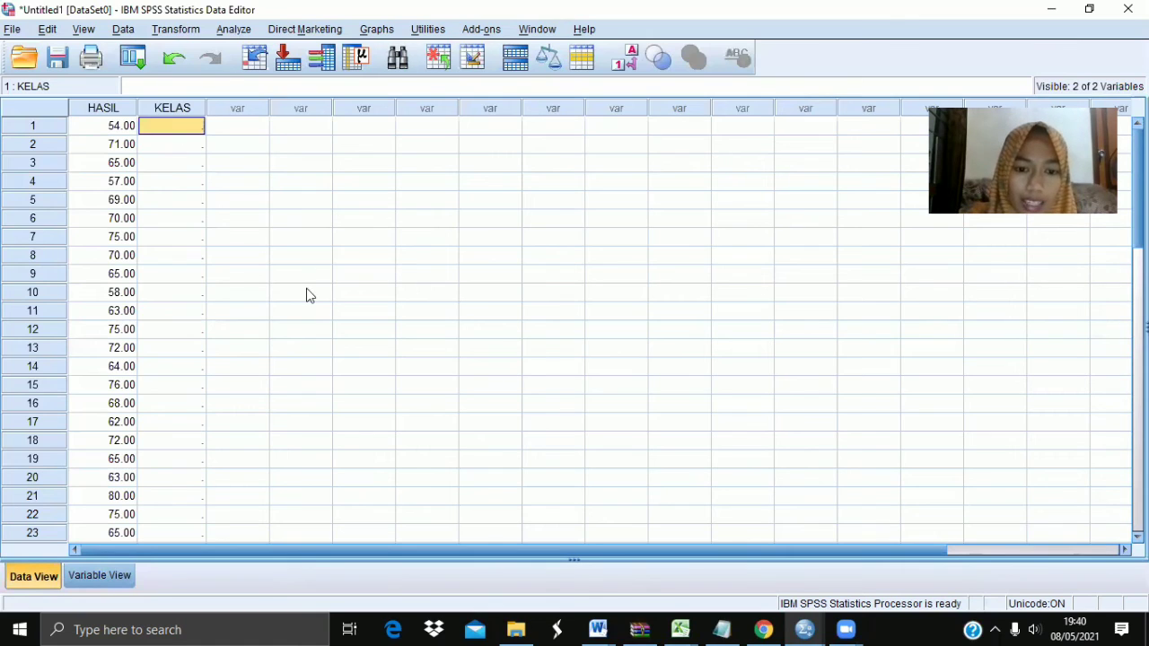
left_click(685, 628)
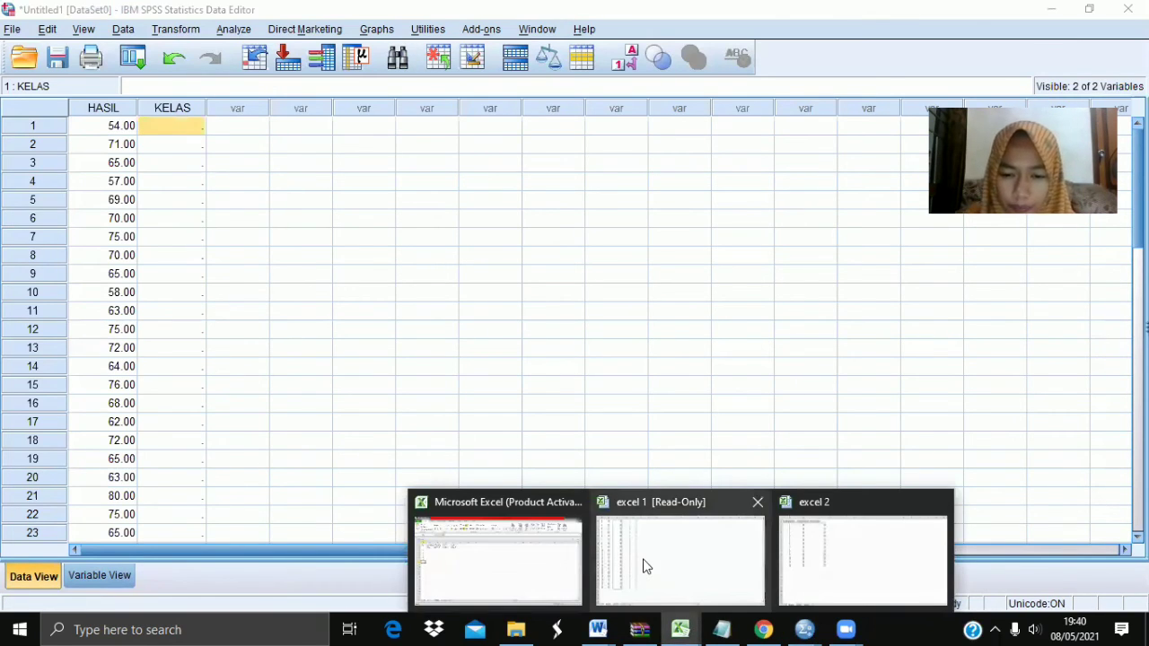
left_click(639, 562)
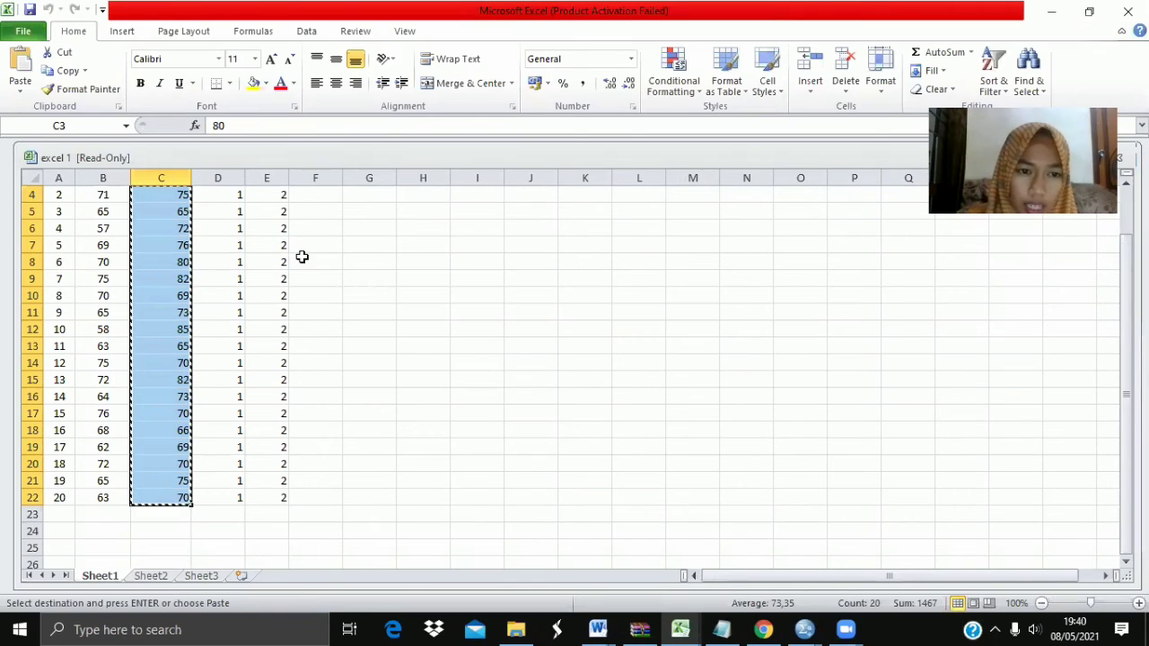
left_click(302, 256)
key("Up")
key("Up")
key("Up")
key("Up")
key("Up")
key("Up")
key("Up")
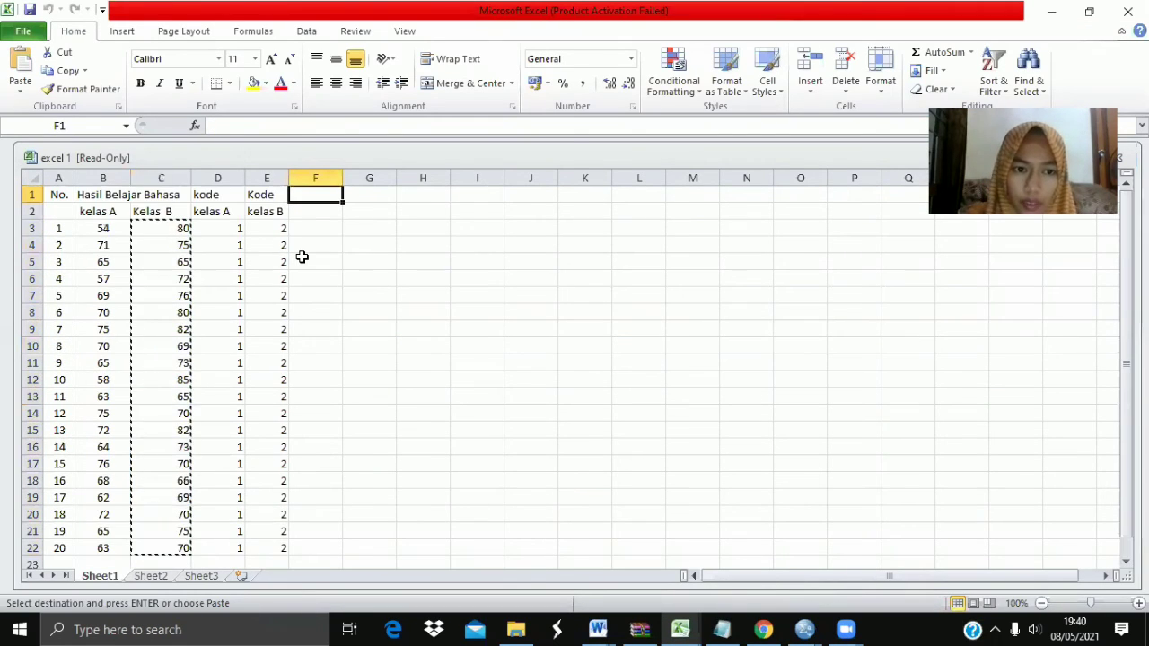
left_click_drag(228, 228, 241, 505)
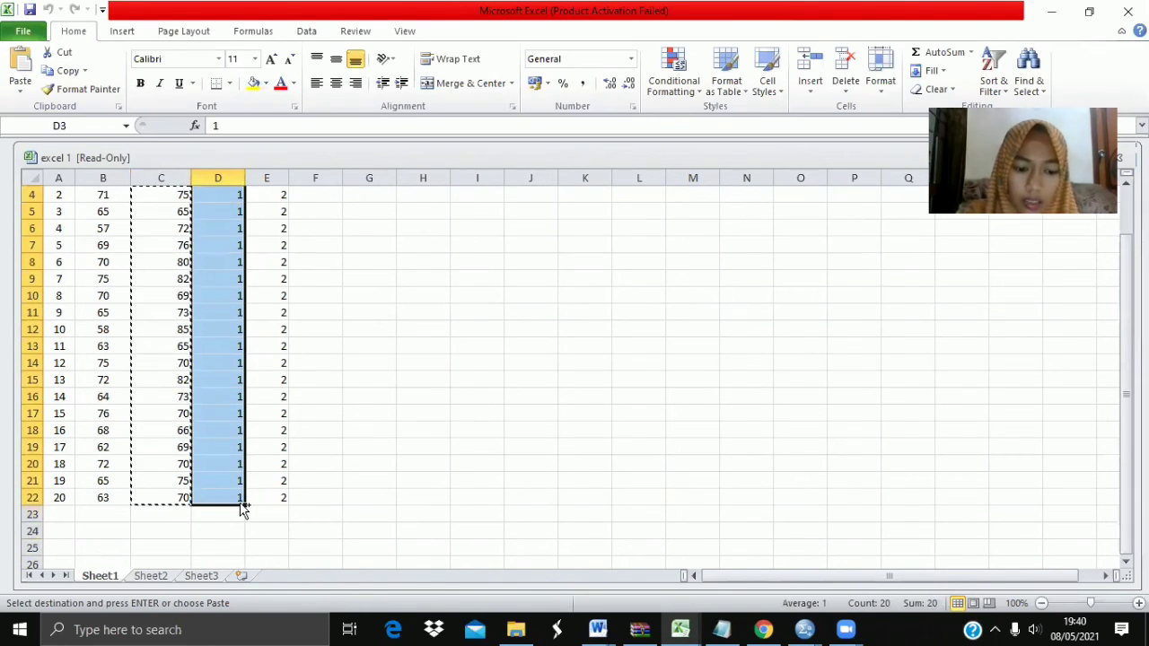
key("ctrl+c")
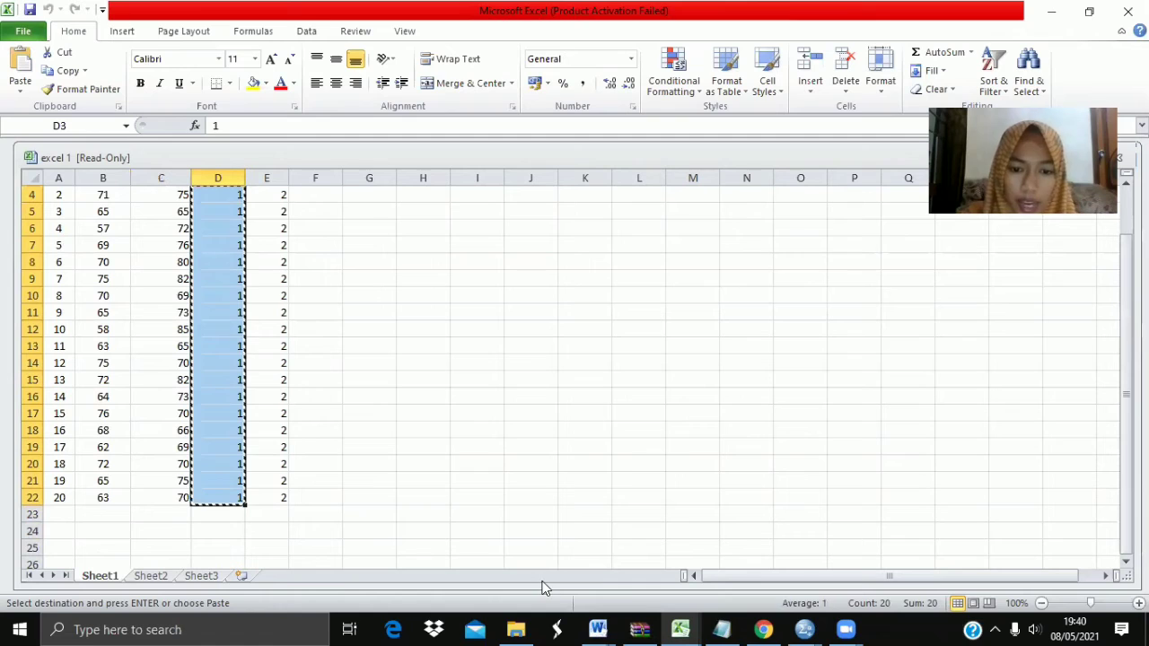
left_click(804, 629)
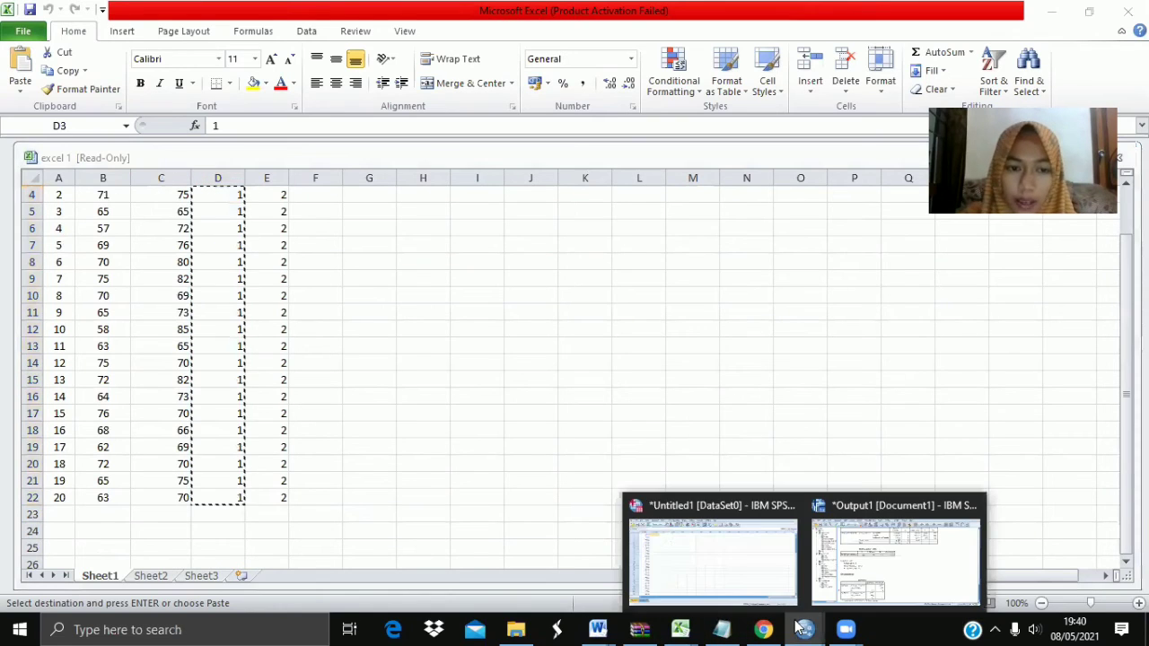
left_click(713, 557)
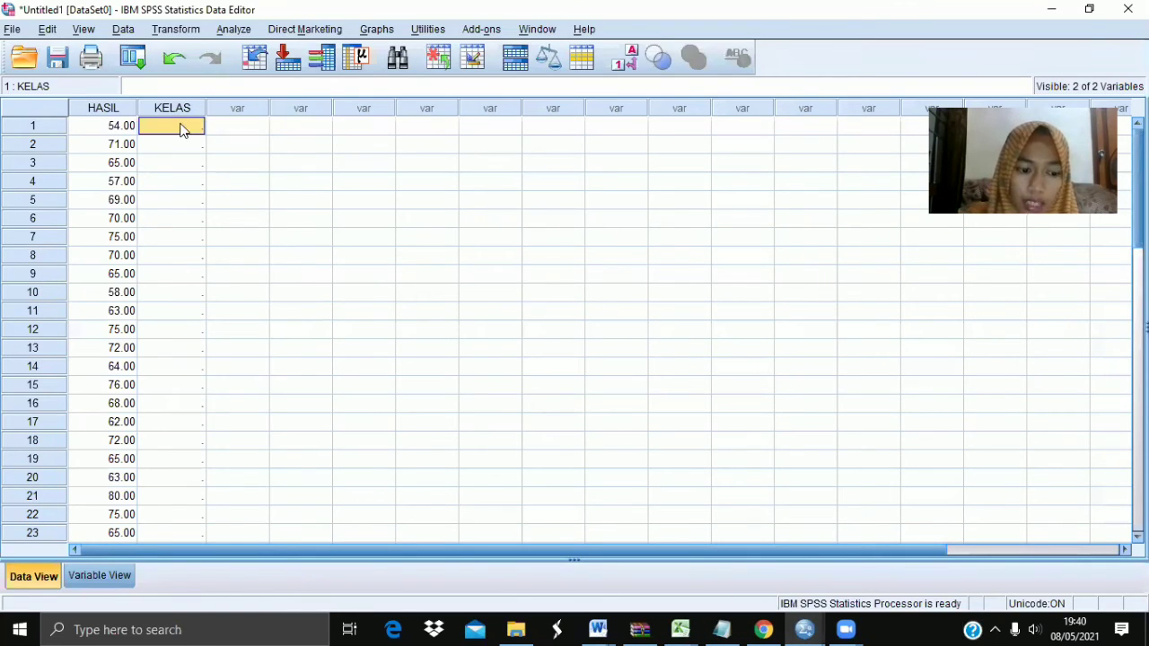
key("ctrl+v")
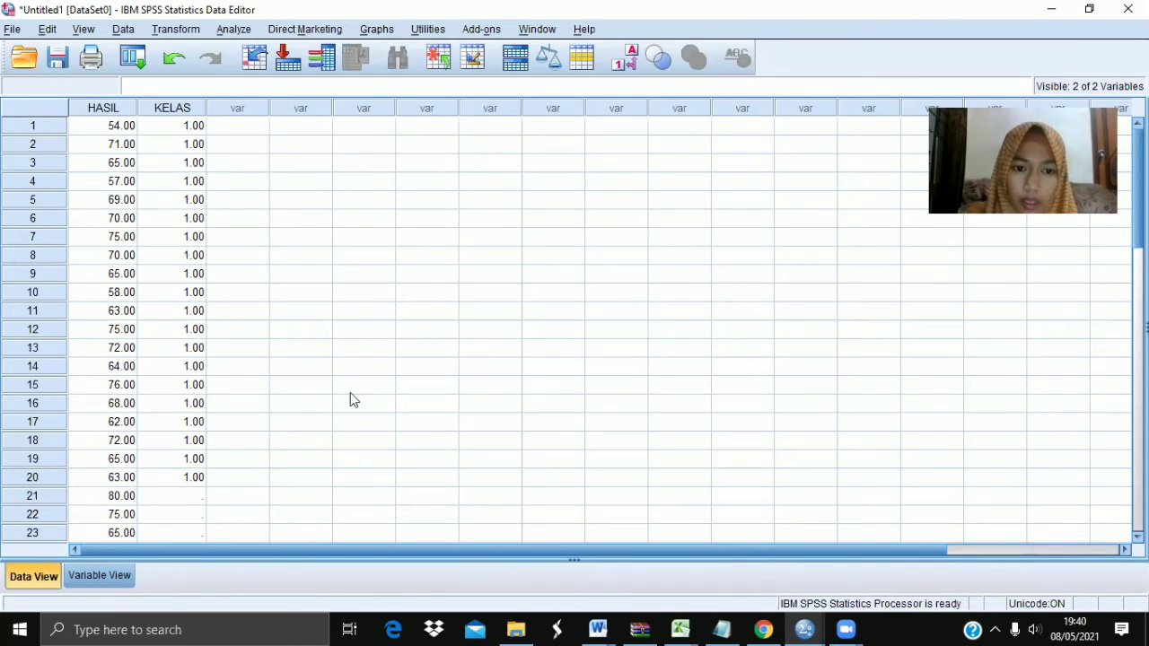
Copy the kelas B codes from excel 1 and paste them into the KELAS column of the SPSS dataset, starting at row 21.
left_click(677, 628)
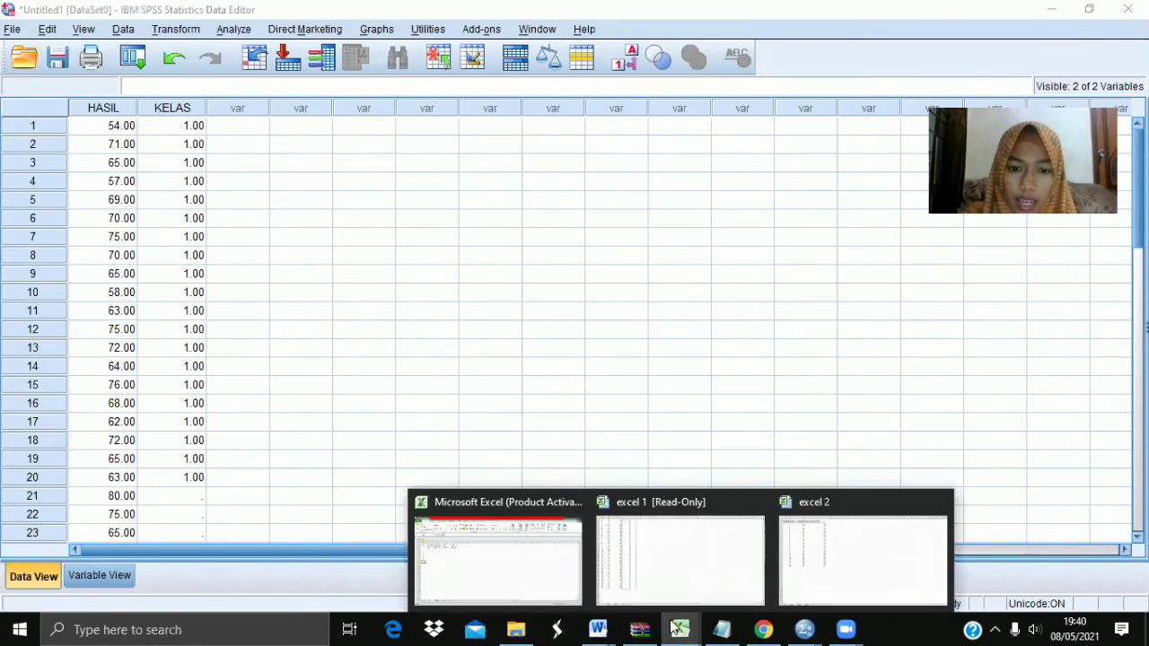
left_click(639, 582)
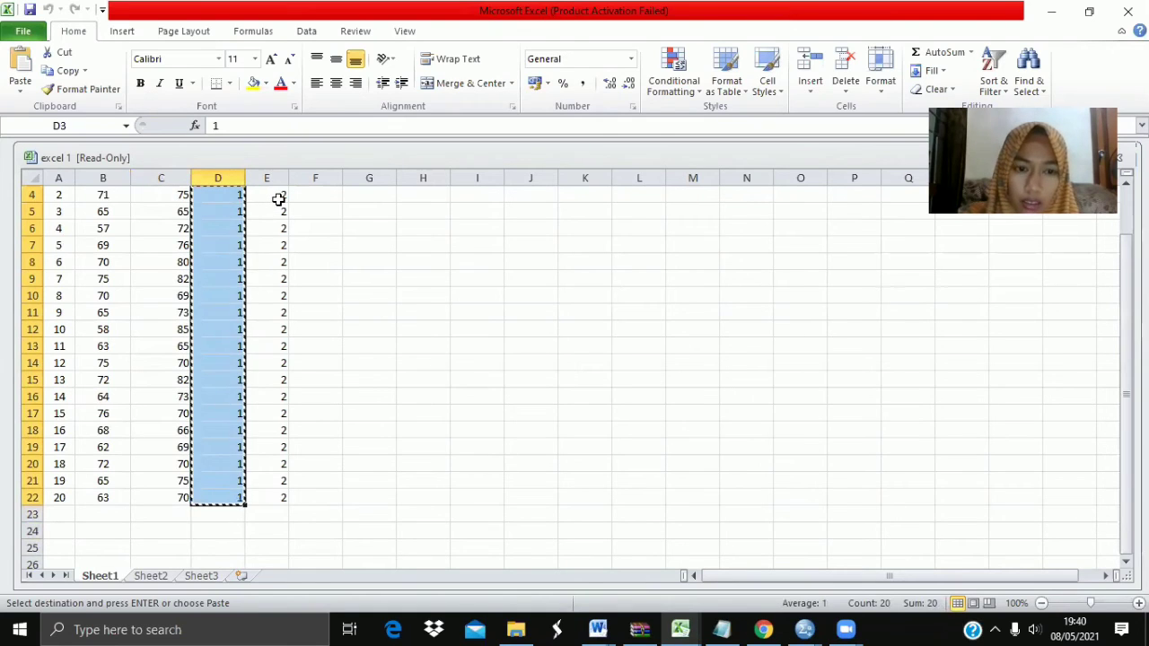
left_click(438, 225)
key("Up")
key("Up")
key("Up")
key("Up")
key("Up")
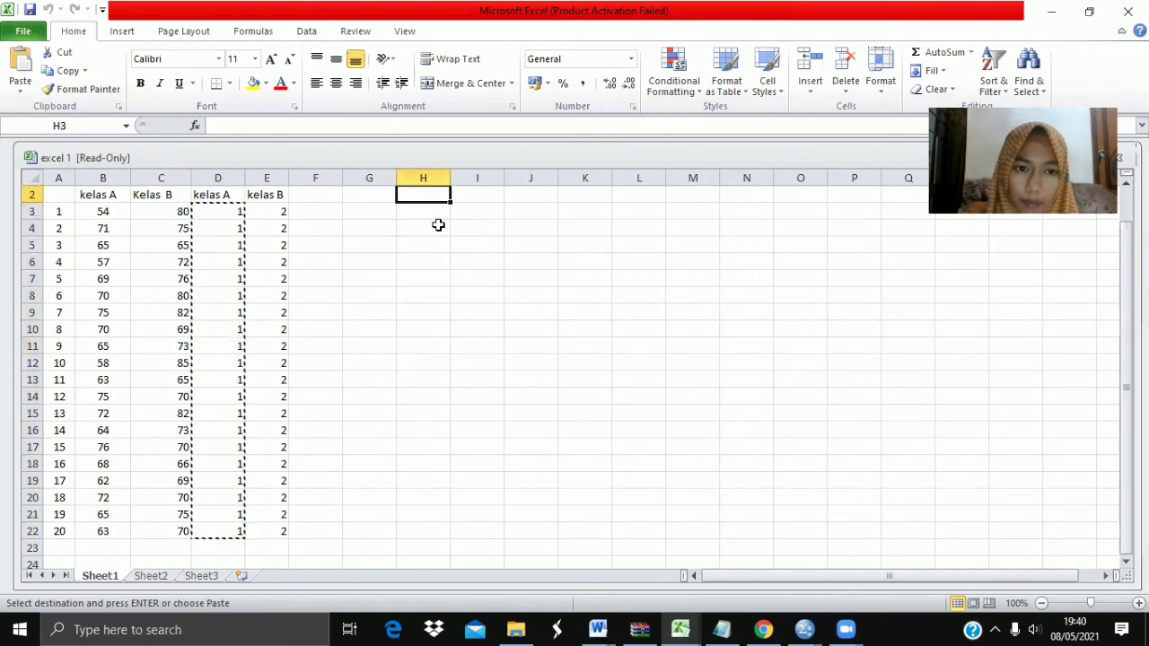
left_click_drag(273, 228, 286, 517)
key("ctrl+c")
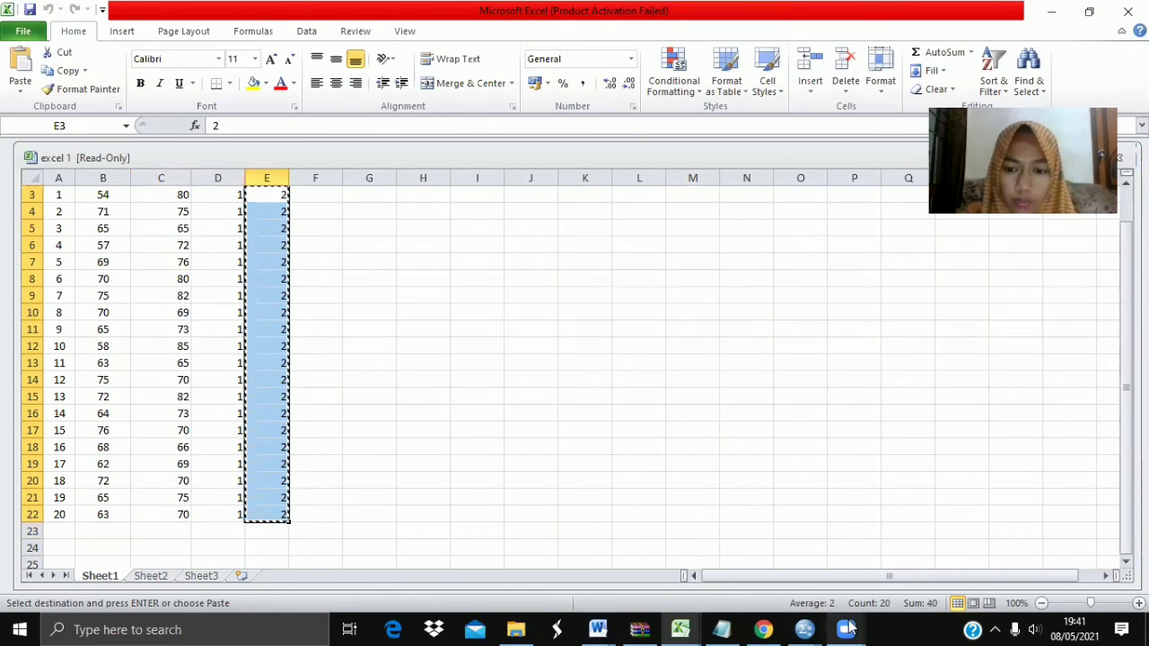
mouse_move(808, 628)
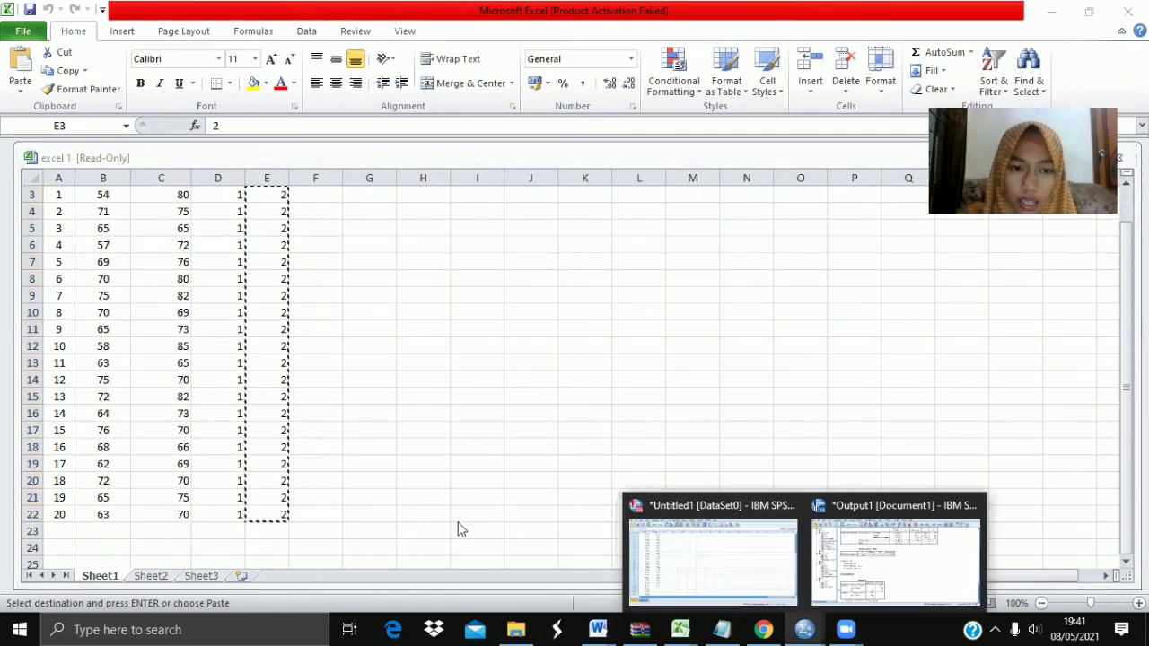
left_click(671, 530)
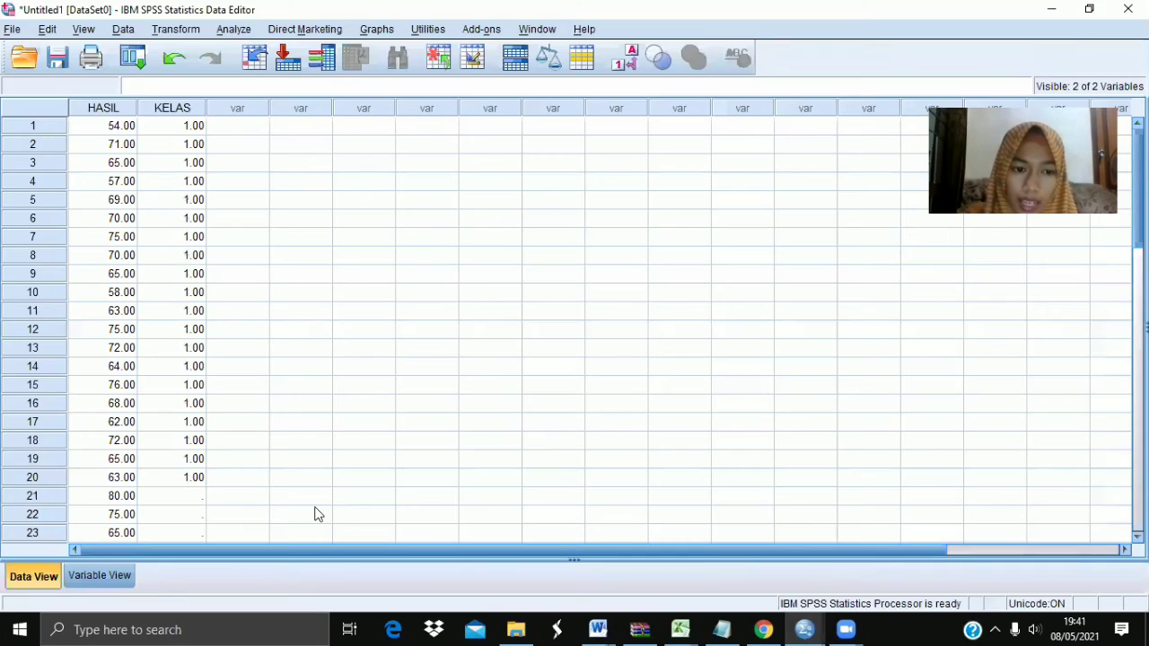
left_click(199, 485)
left_click(198, 495)
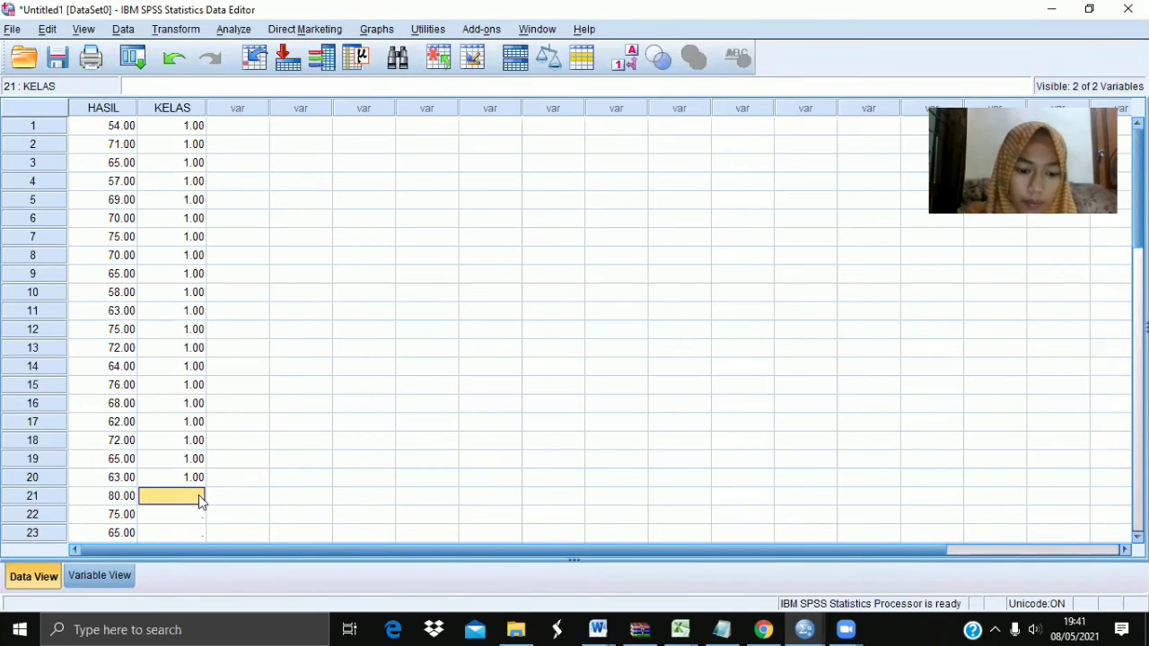
key("ctrl+v")
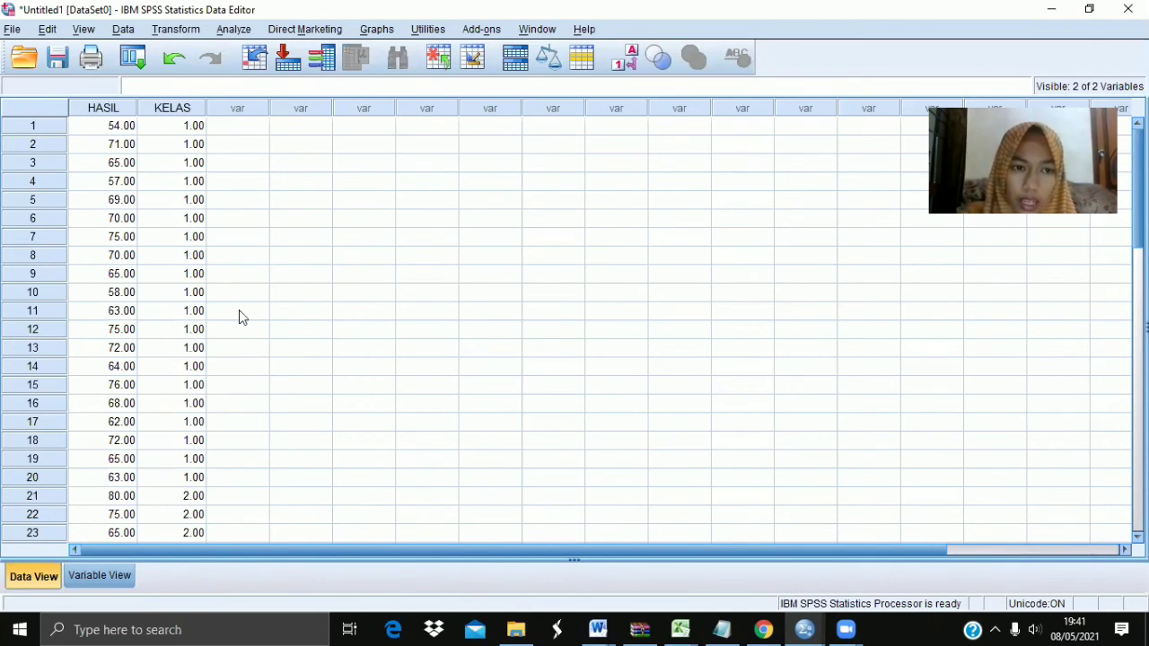
Set up a One-Way ANOVA with HASIL BELAJAR BAHASA as the dependent variable and KELAS as the factor.
left_click(238, 30)
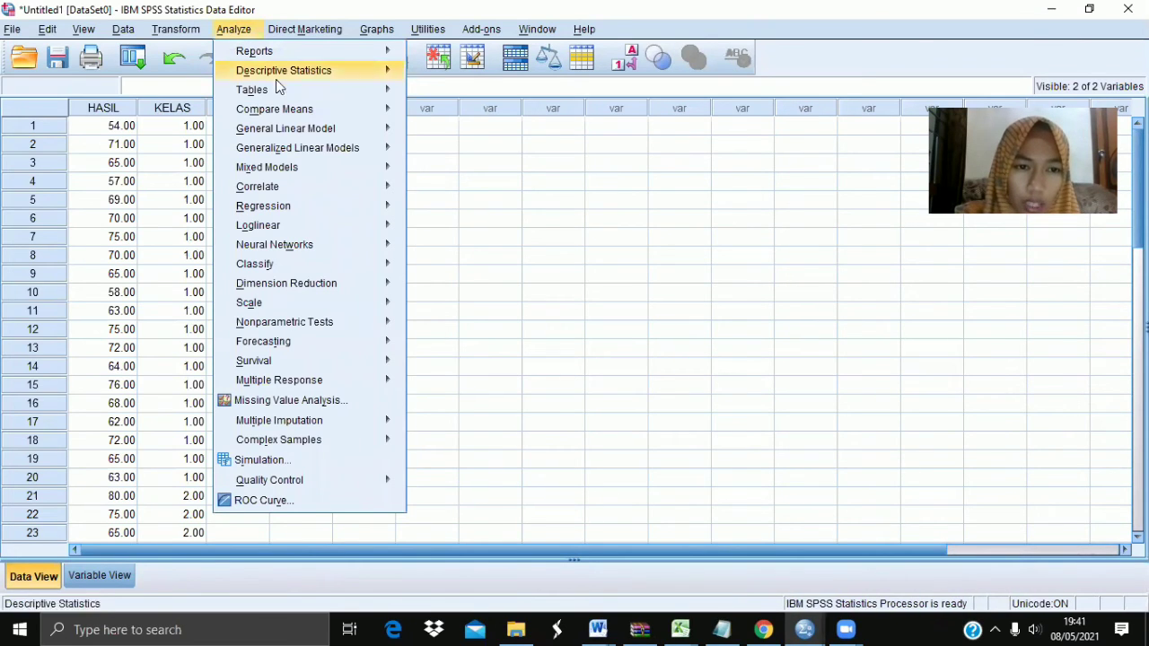
mouse_move(293, 114)
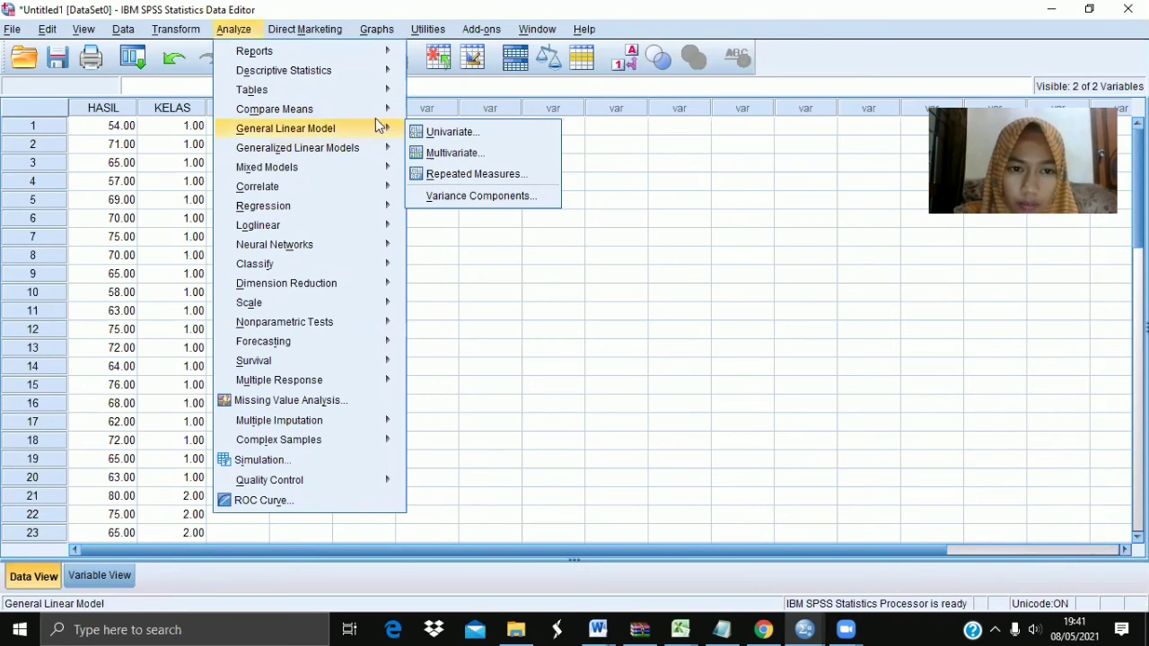
left_click(456, 195)
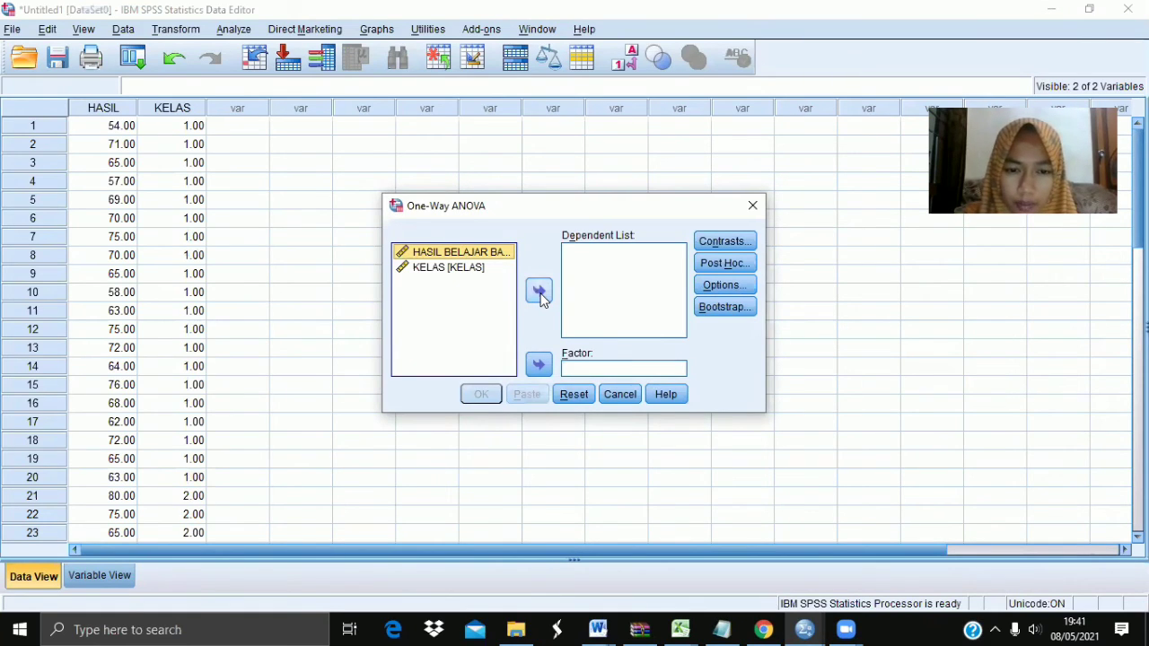
left_click(540, 292)
left_click(467, 252)
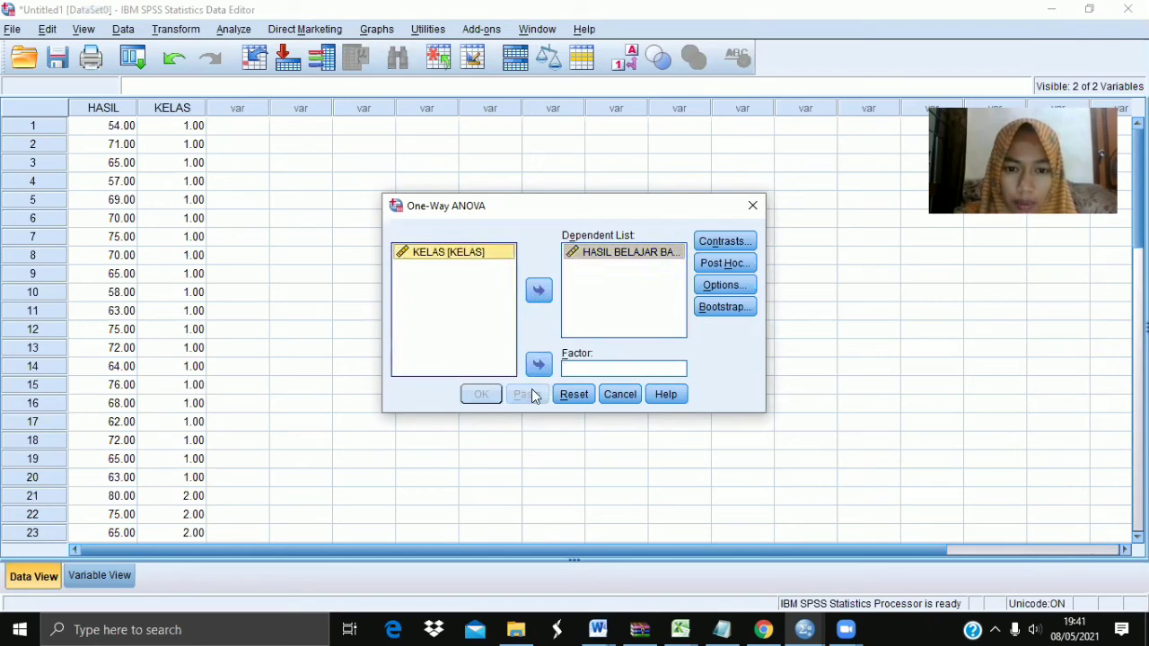
left_click(540, 366)
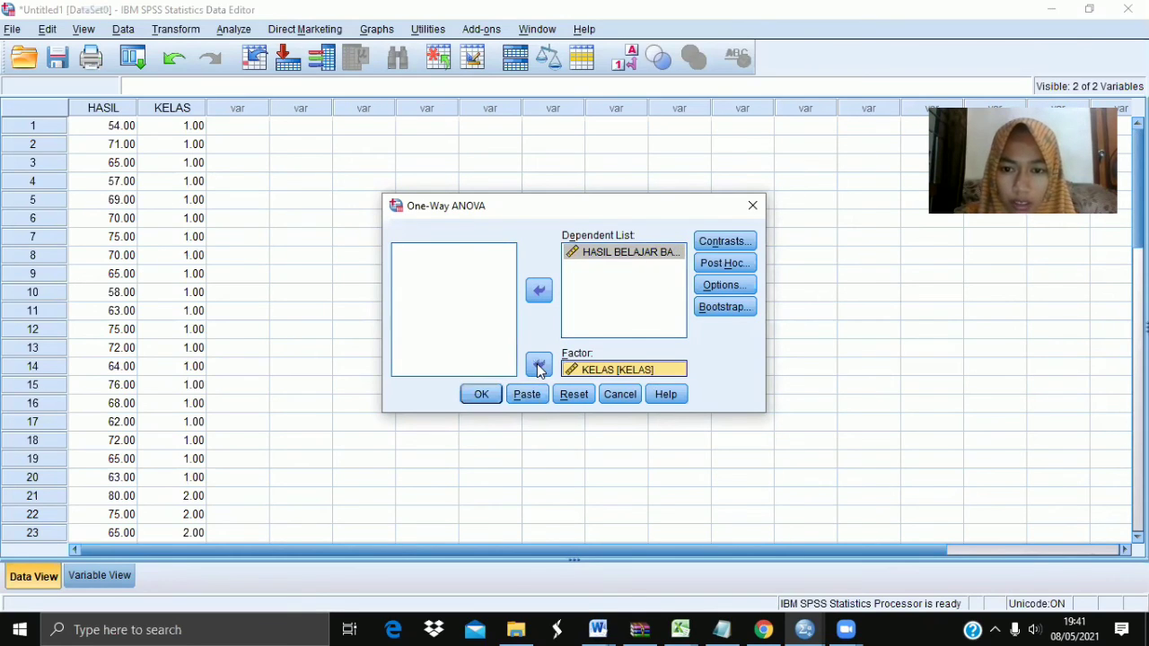
Include the homogeneity of variance test in the One-Way ANOVA and run the analysis.
left_click(729, 285)
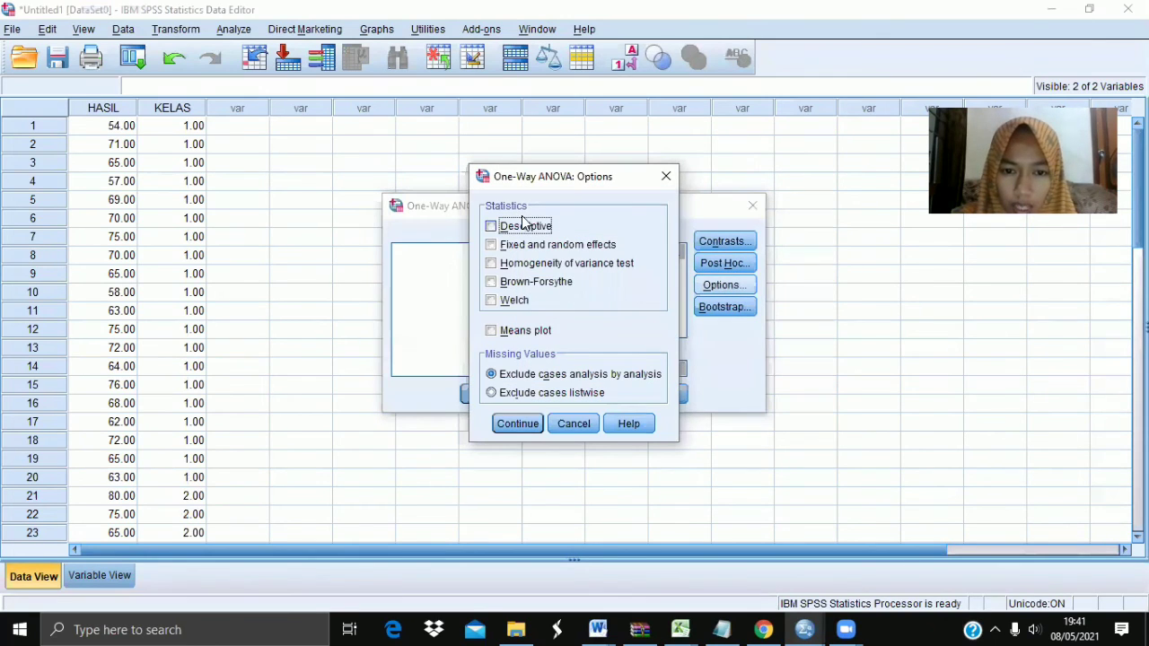
left_click(547, 266)
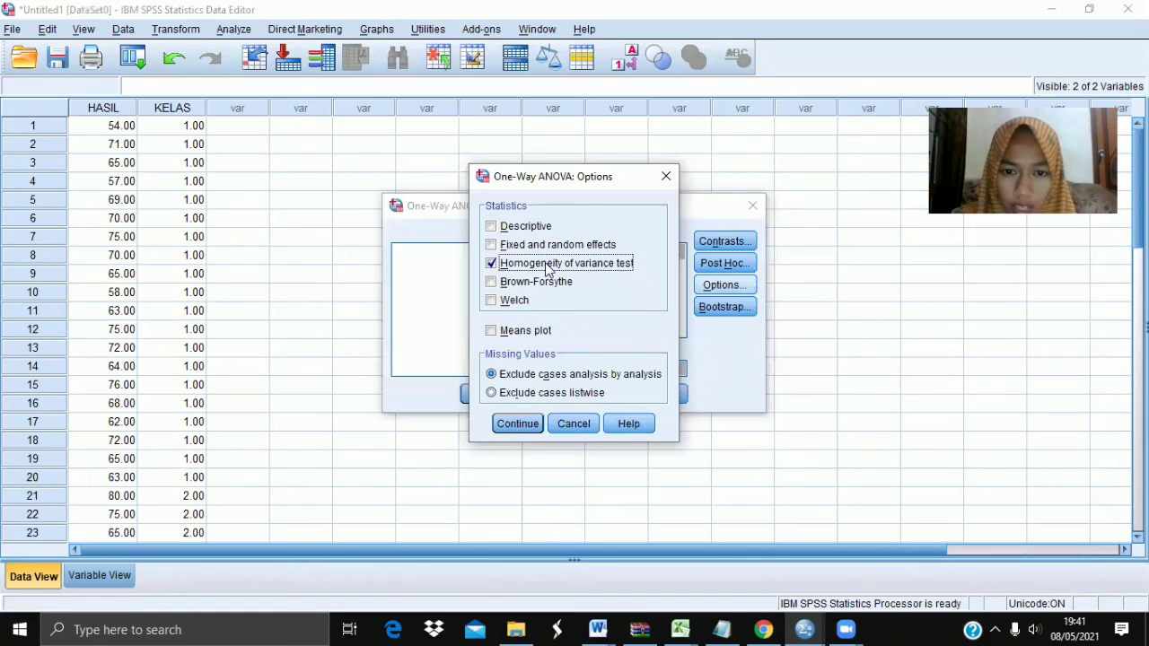
left_click(518, 426)
left_click(490, 395)
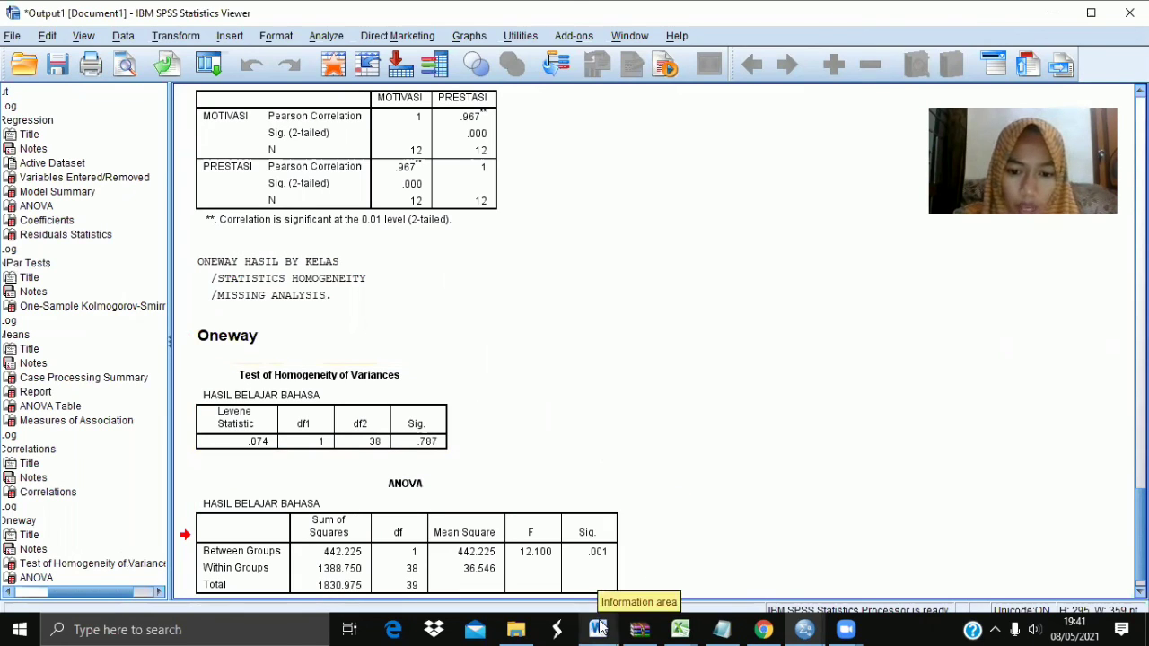
Switch to the Word tutorial document and examine the uji homogenitas section with its decision criteria and result tables.
mouse_move(597, 628)
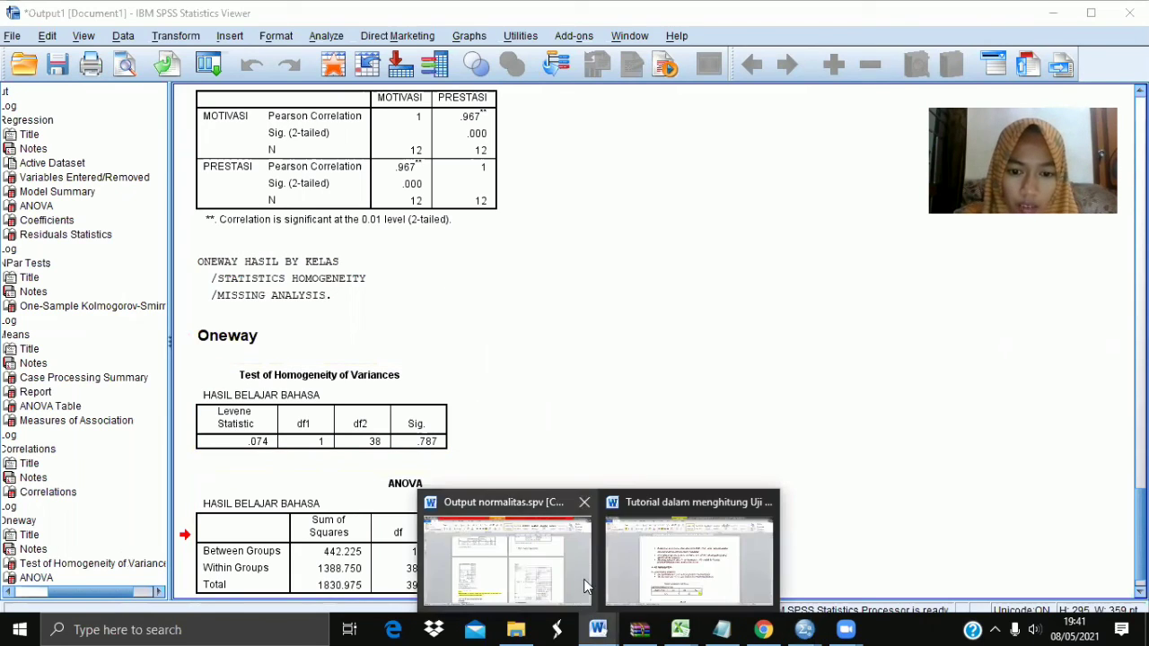
left_click(680, 574)
scroll(679, 568, "down", 3)
key("Down")
key("Down")
key("Down")
key("Down")
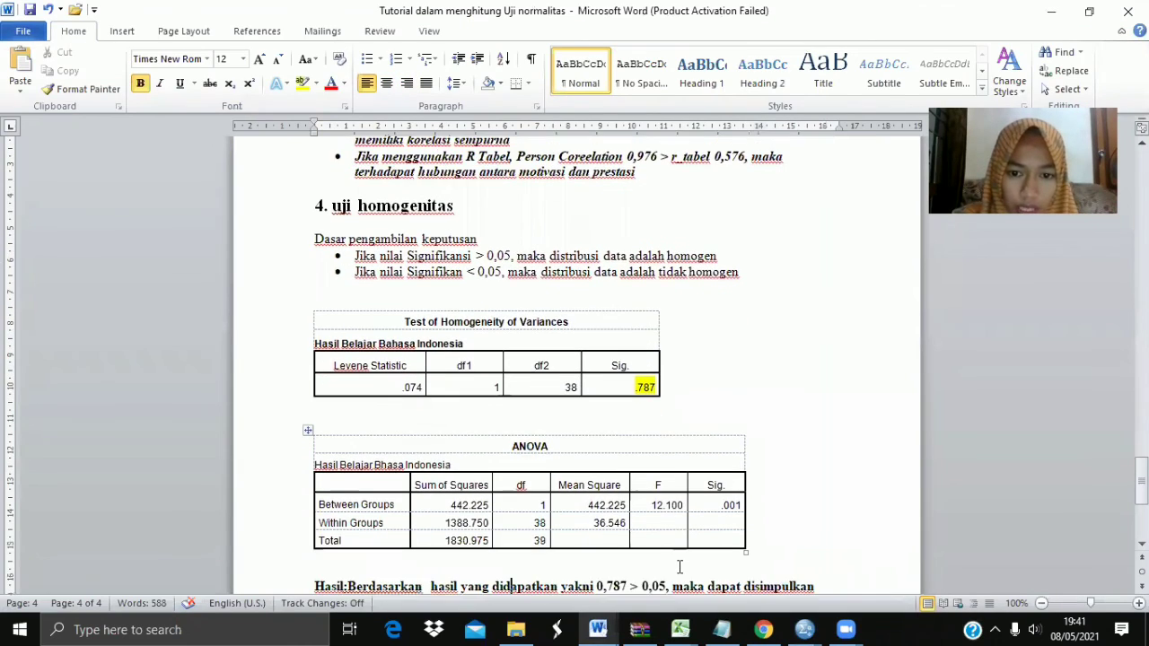